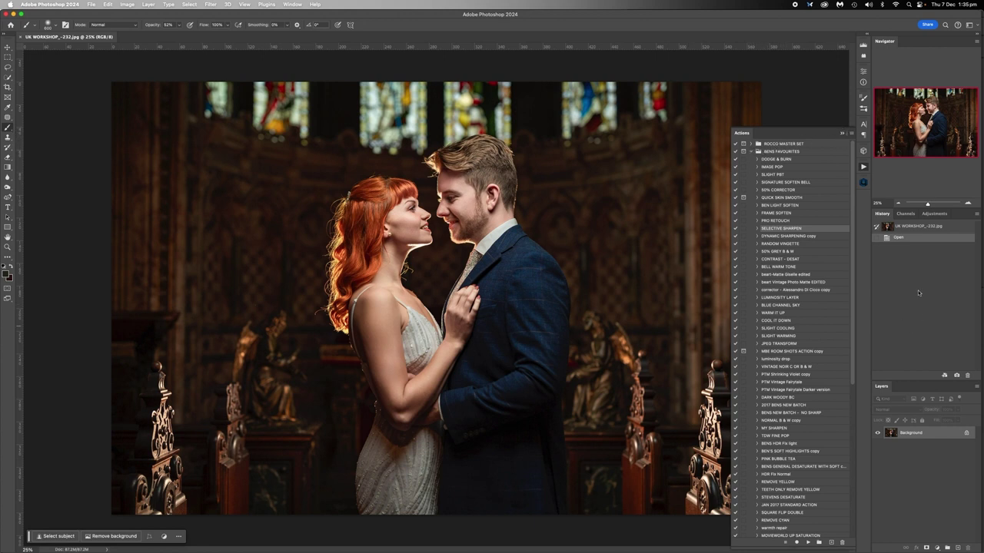
Step: Look over the Retouch4me panel and examine the couple's faces up close and the composition of the whole photo
click(864, 182)
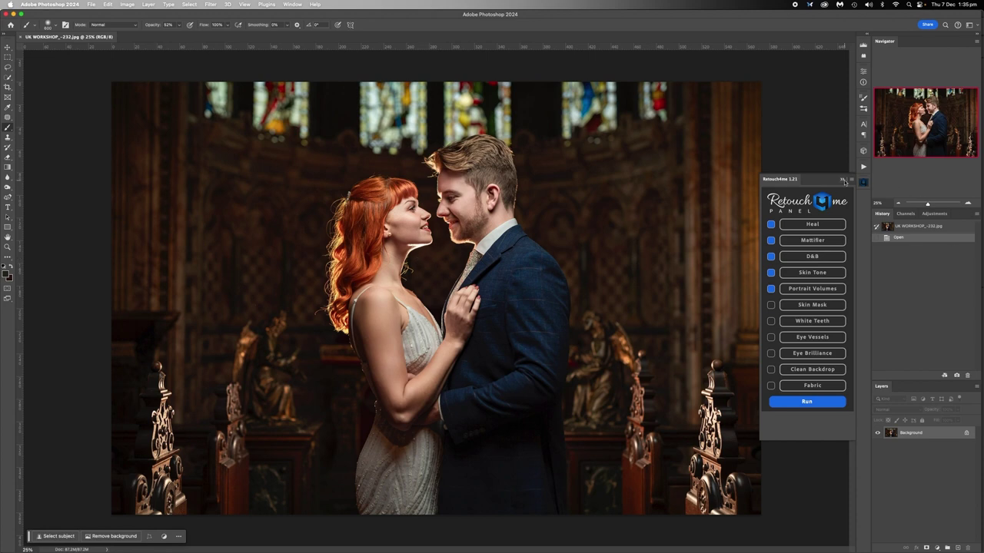
click(841, 179)
click(967, 203)
click(967, 204)
click(967, 204)
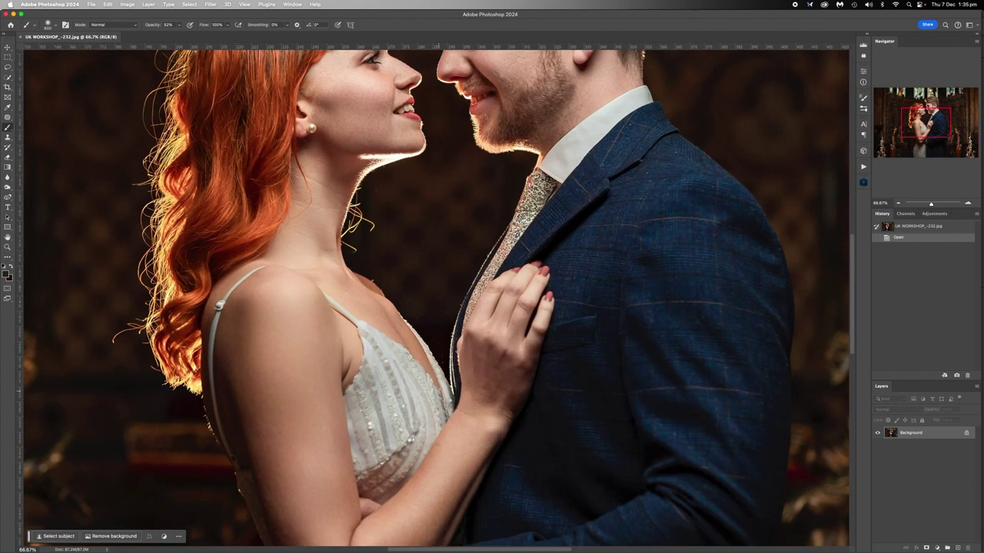
scroll(384, 376, up, 5)
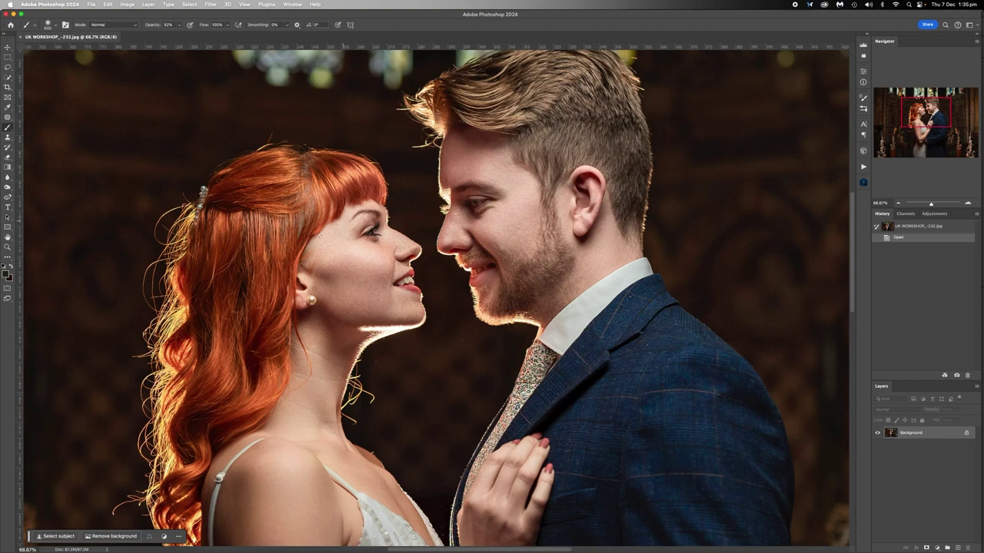
click(899, 204)
click(899, 204)
click(900, 204)
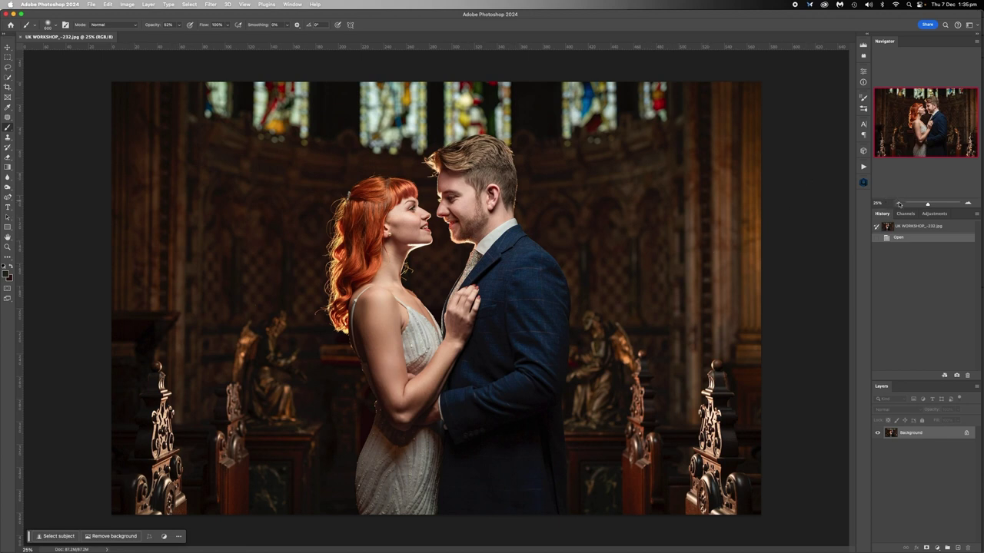
click(899, 204)
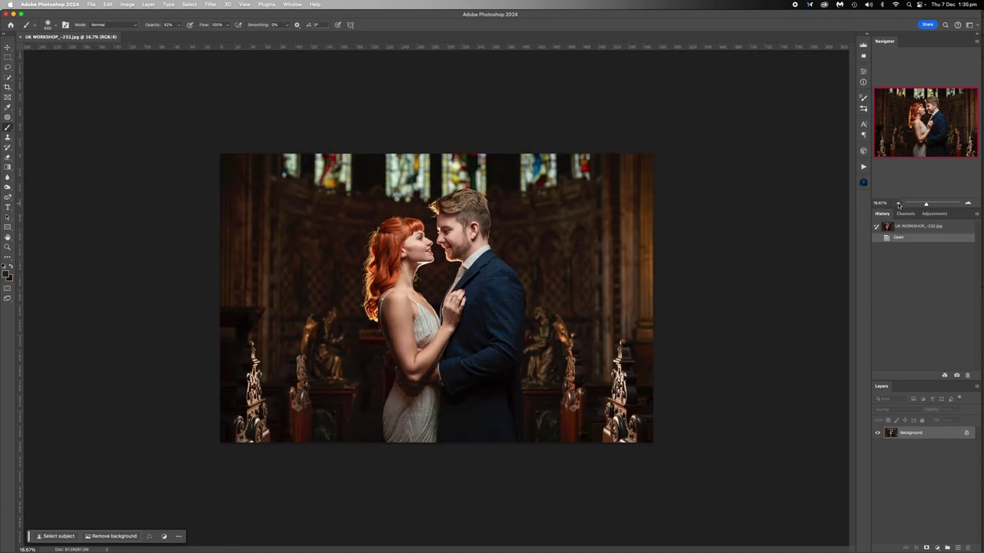
click(968, 203)
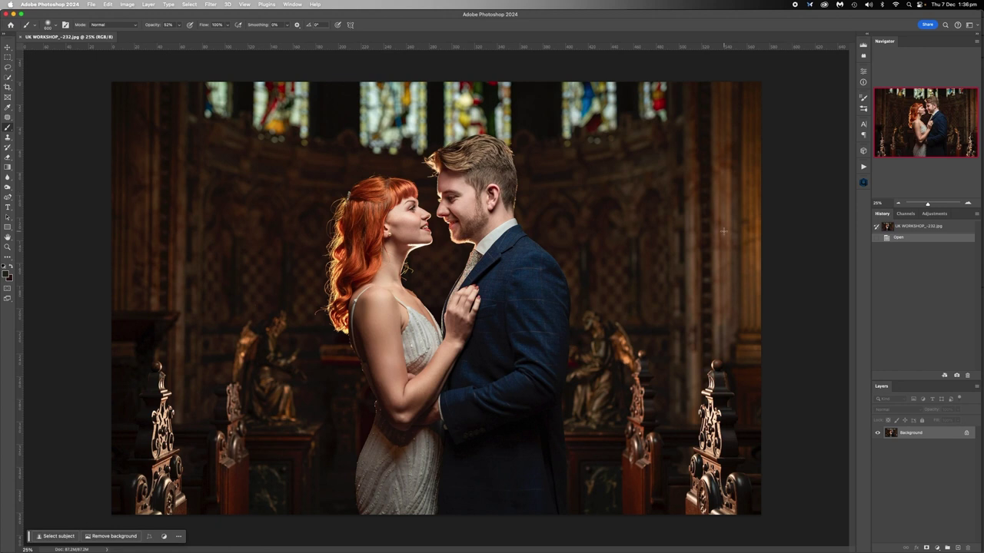
click(896, 204)
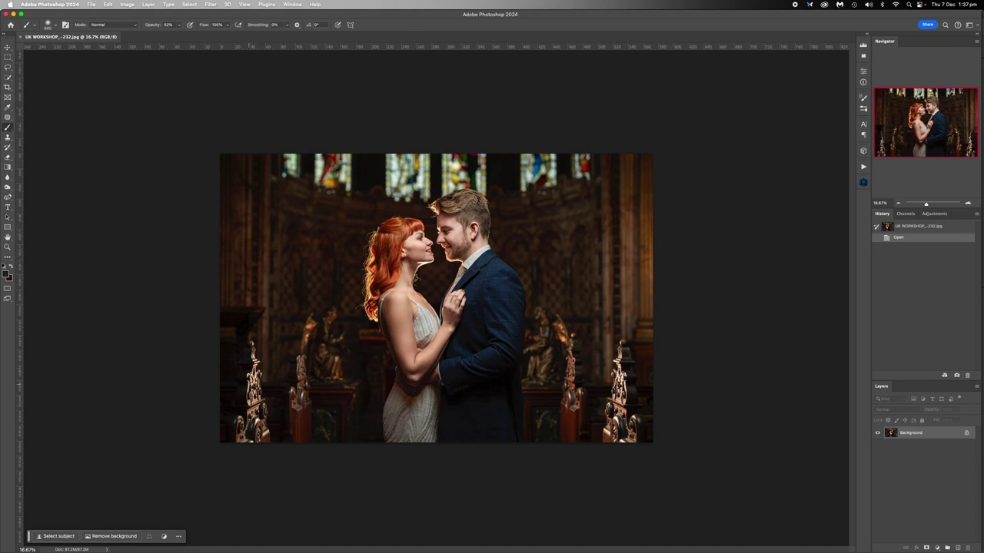
Step: Outline the distracting carved pew ends, the column at the photo's right edge and the woman's chin highlight with the Lasso, then clear the selection
click(8, 67)
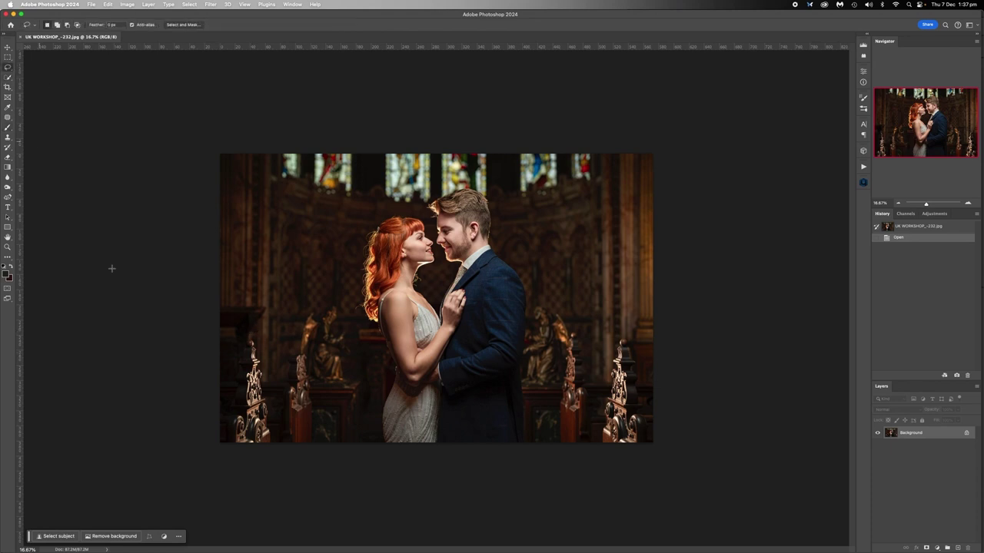
mouse_move(239, 340)
mouse_down()
mouse_move(280, 422)
mouse_move(247, 338)
mouse_up()
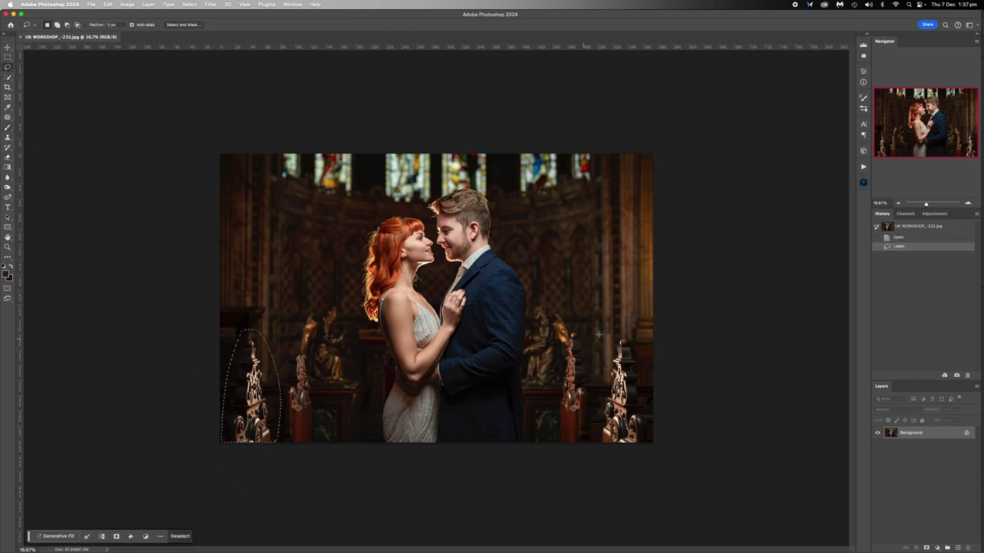
mouse_move(599, 335)
mouse_down()
mouse_move(593, 375)
mouse_move(661, 450)
mouse_move(618, 325)
mouse_move(598, 336)
mouse_up()
mouse_move(634, 151)
mouse_down()
mouse_move(623, 301)
mouse_move(656, 318)
mouse_move(676, 201)
mouse_up()
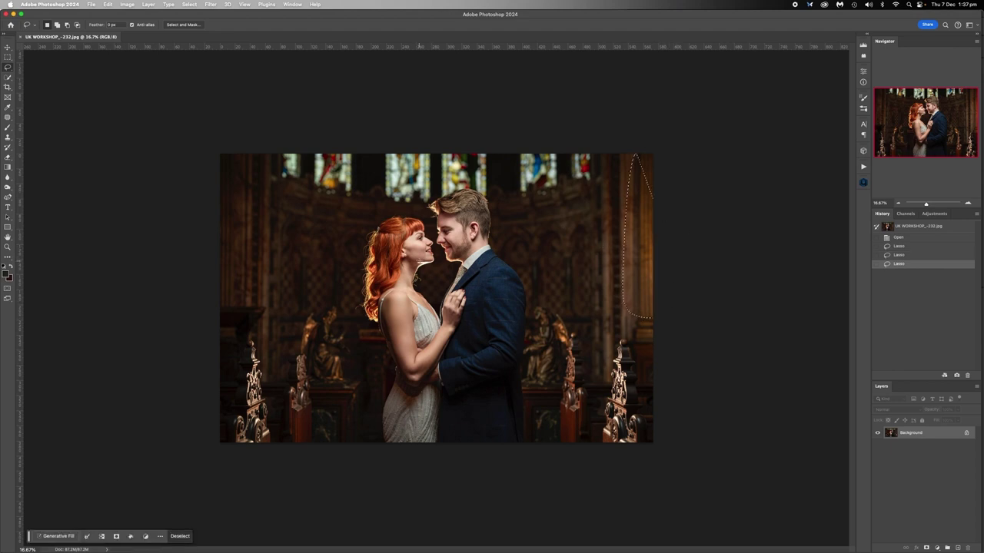
drag(419, 261, 417, 266)
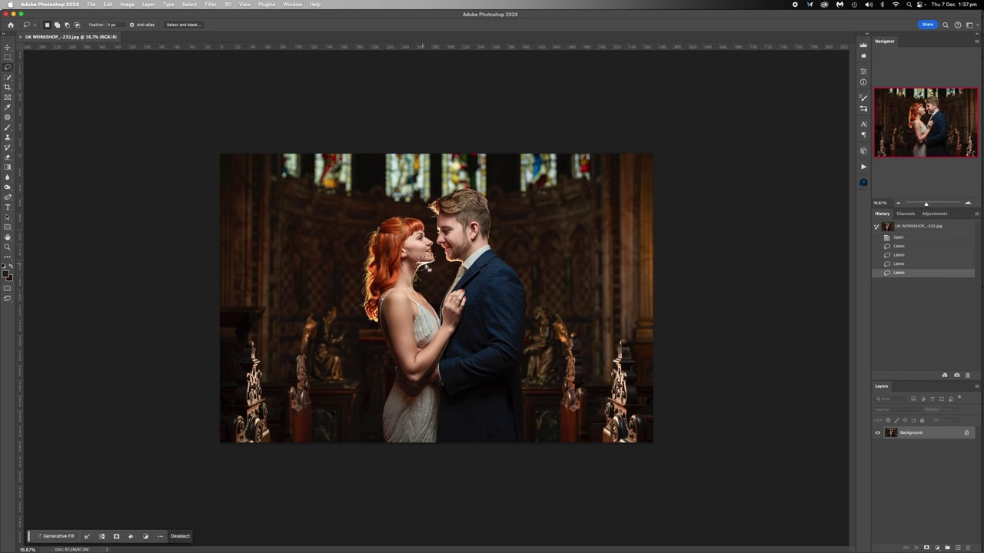
key(super+d)
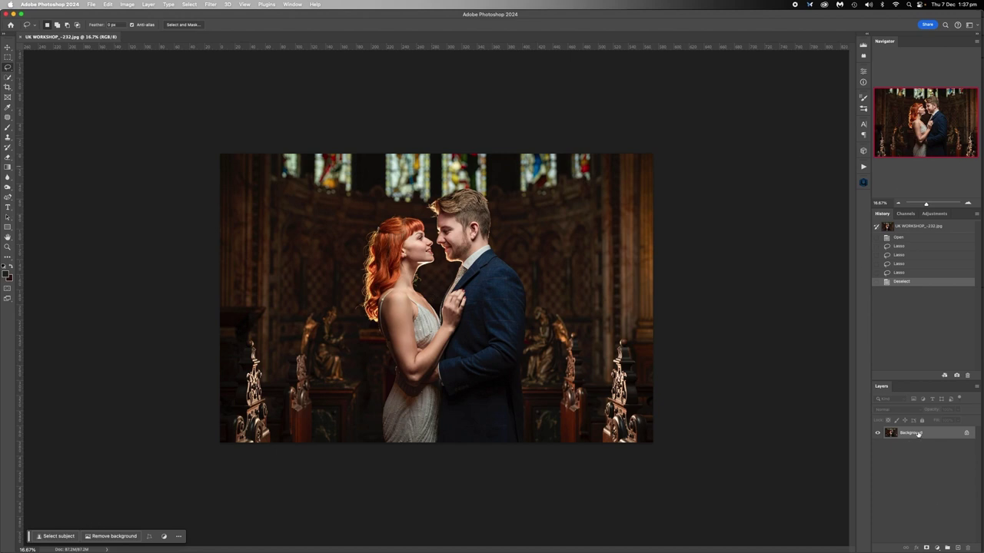
Step: Run the DODGE & BURN action on the Background layer
mouse_move(918, 435)
mouse_down()
mouse_move(948, 530)
mouse_move(928, 437)
mouse_up()
click(862, 167)
double_click(773, 159)
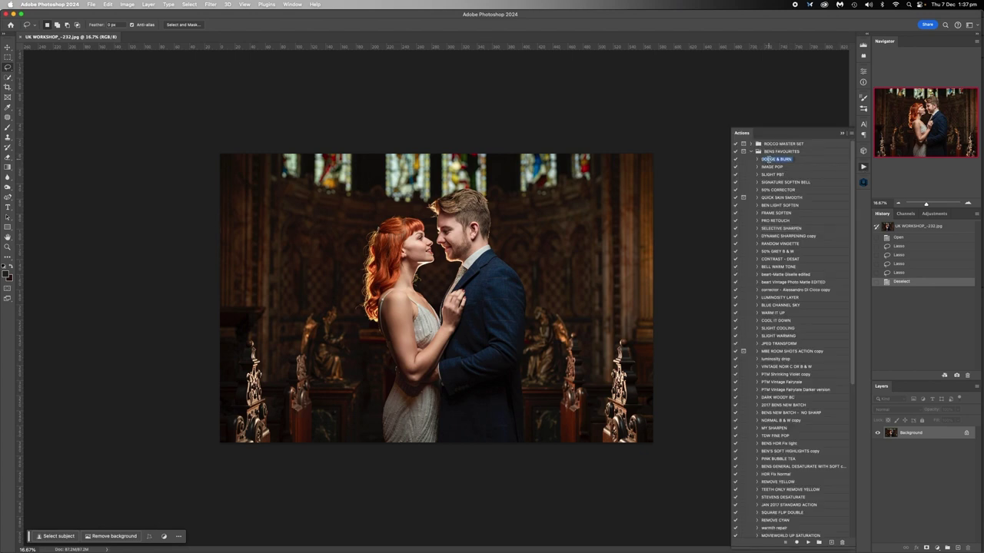
click(807, 543)
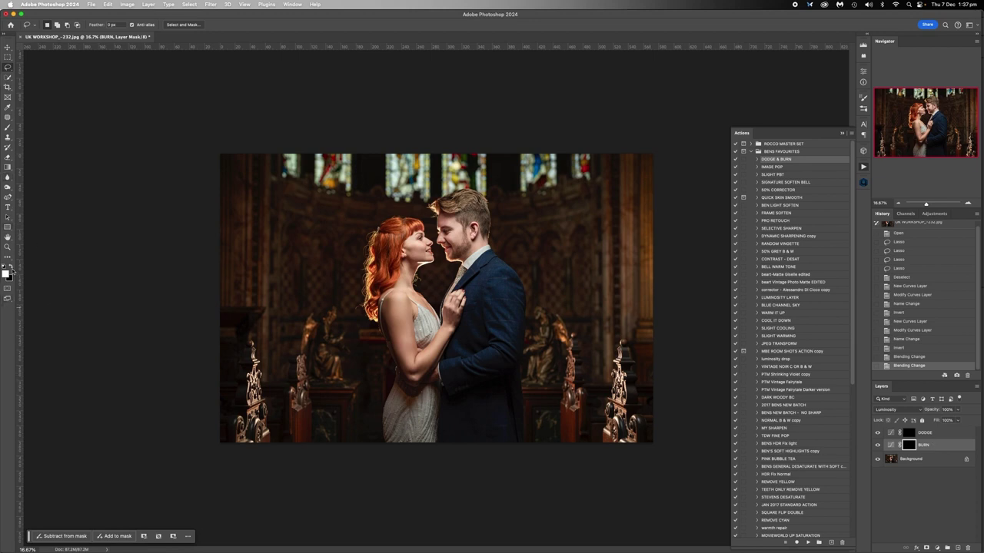
Step: Burn the left edge of the photo on the BURN layer mask with a large white Normal-mode brush at 42% opacity
click(7, 128)
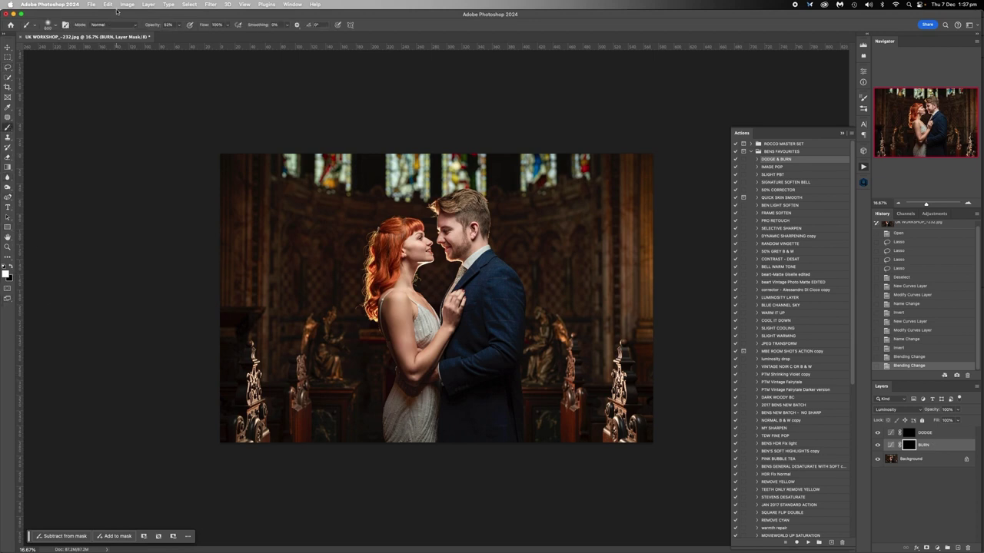
click(178, 25)
drag(180, 35, 175, 35)
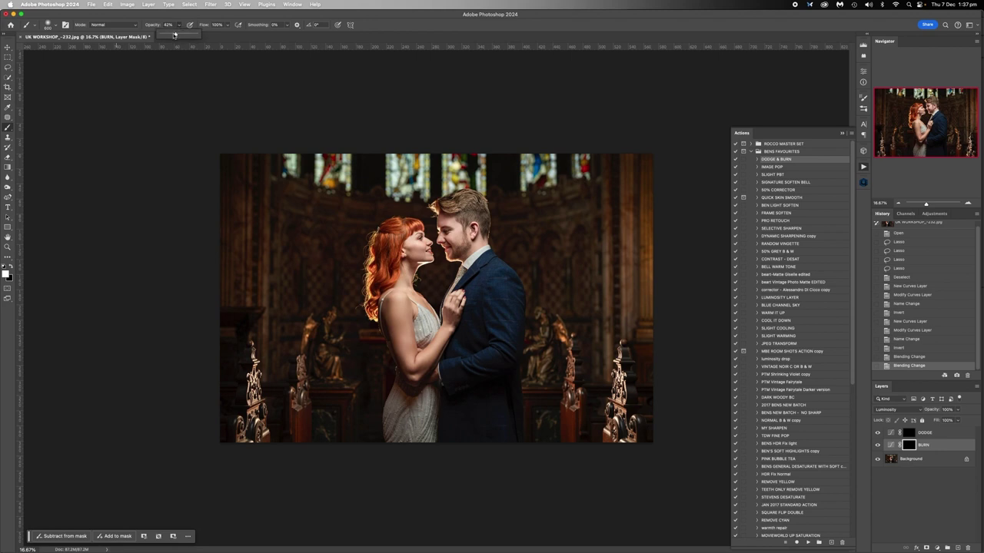
click(130, 24)
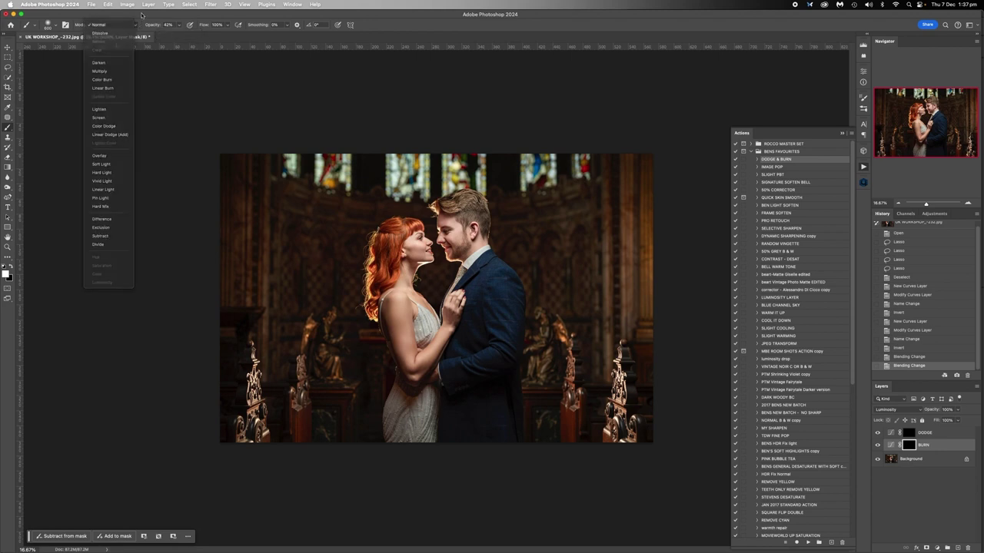
click(107, 36)
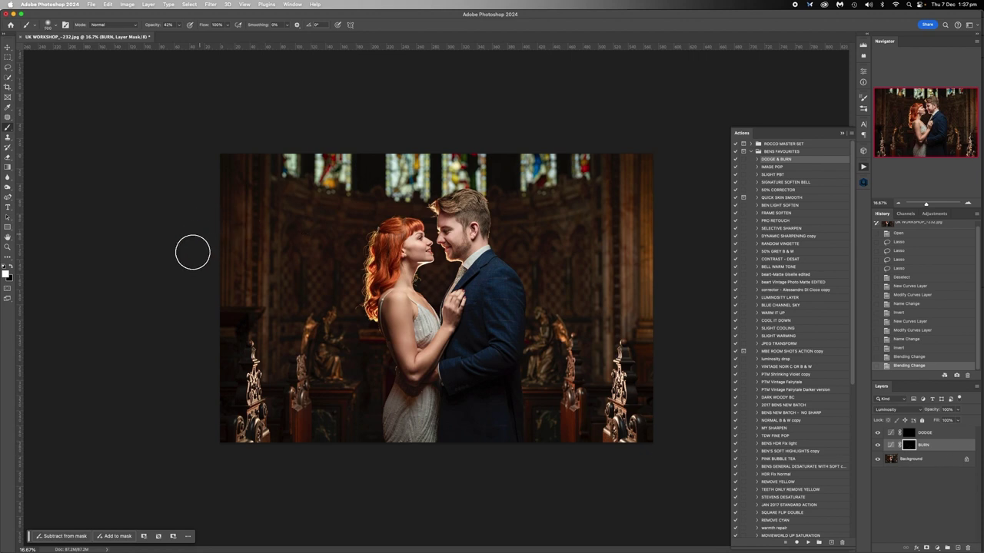
key(bracketright)
key(bracketright)
key(bracketright)
key(bracketright)
key(bracketright)
key(bracketright)
key(bracketright)
key(bracketright)
key(bracketright)
key(bracketright)
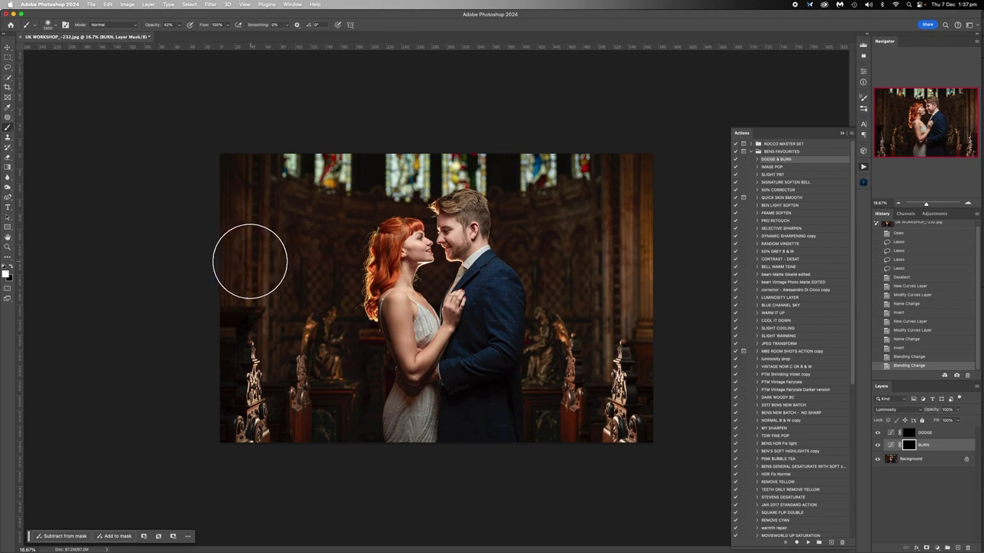
drag(251, 262, 173, 378)
Step: Burn the bright carved pew end at the photo's lower left with several strokes of a smaller brush on the BURN mask
key(bracketleft)
key(bracketleft)
key(bracketleft)
key(bracketleft)
key(bracketleft)
key(bracketleft)
key(bracketleft)
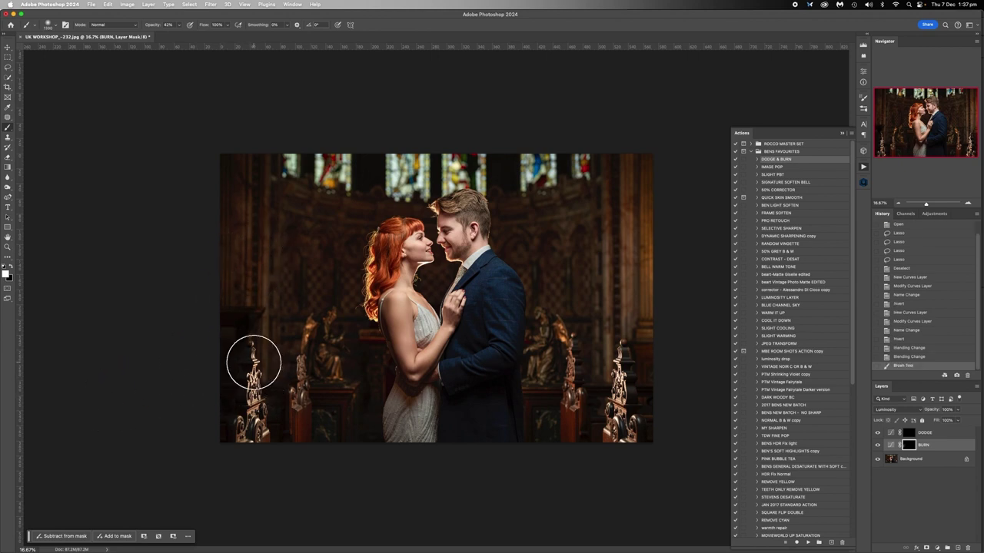
drag(253, 355, 252, 421)
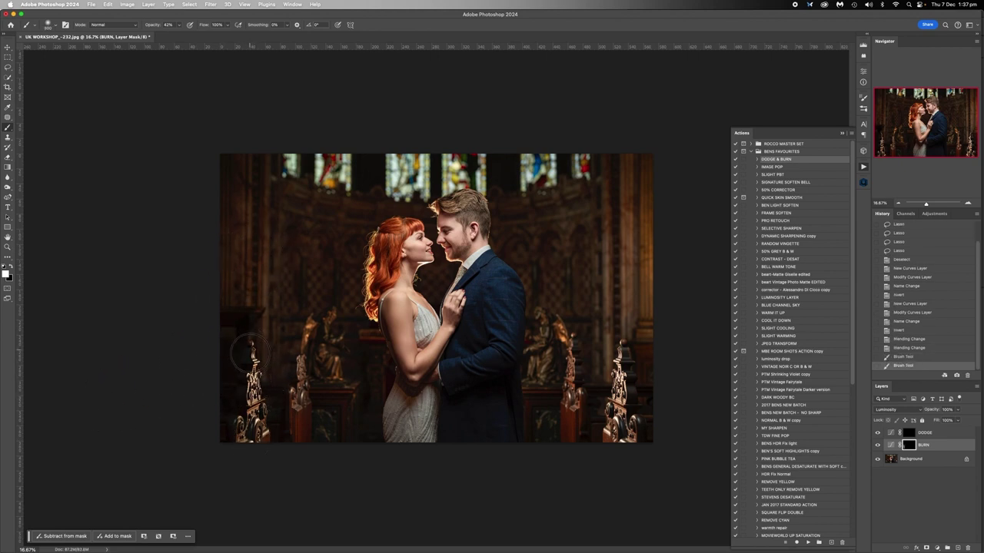
drag(248, 358, 251, 396)
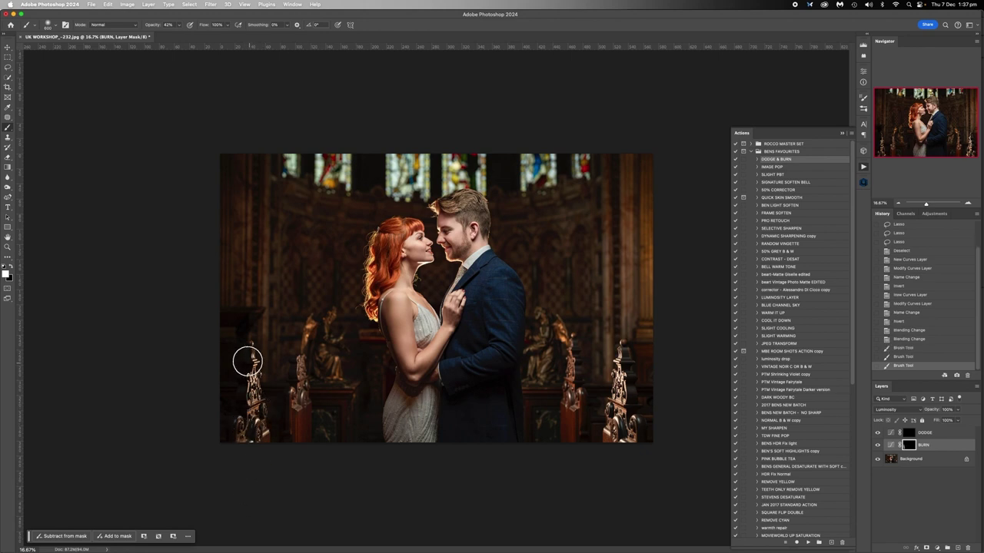
drag(246, 358, 251, 394)
Step: Burn the carved pew end at the photo's lower right, then the column at the right edge with a larger brush
drag(619, 359, 612, 422)
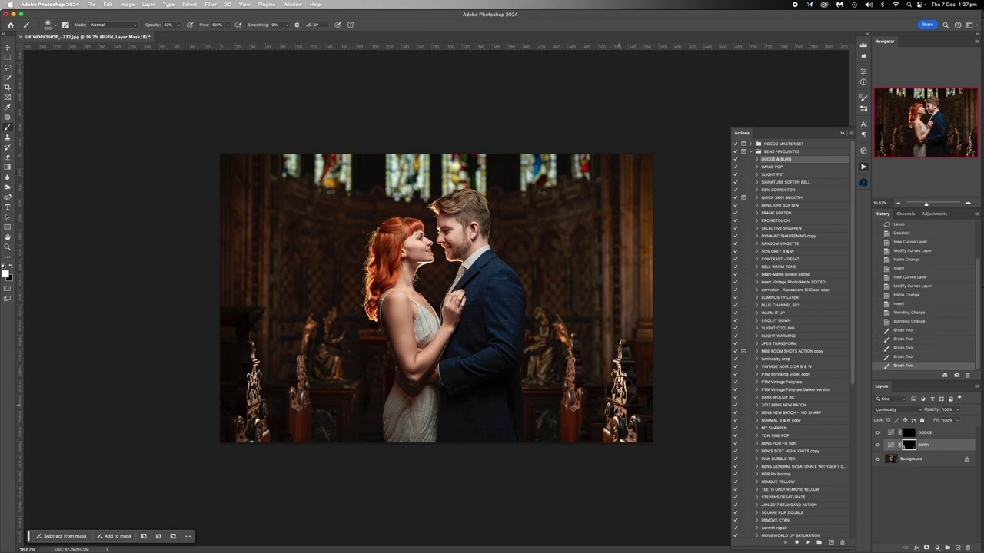
drag(621, 379, 638, 430)
key(bracketright)
key(bracketright)
key(bracketright)
key(bracketright)
mouse_move(638, 182)
mouse_down()
mouse_move(669, 210)
mouse_move(674, 331)
mouse_up()
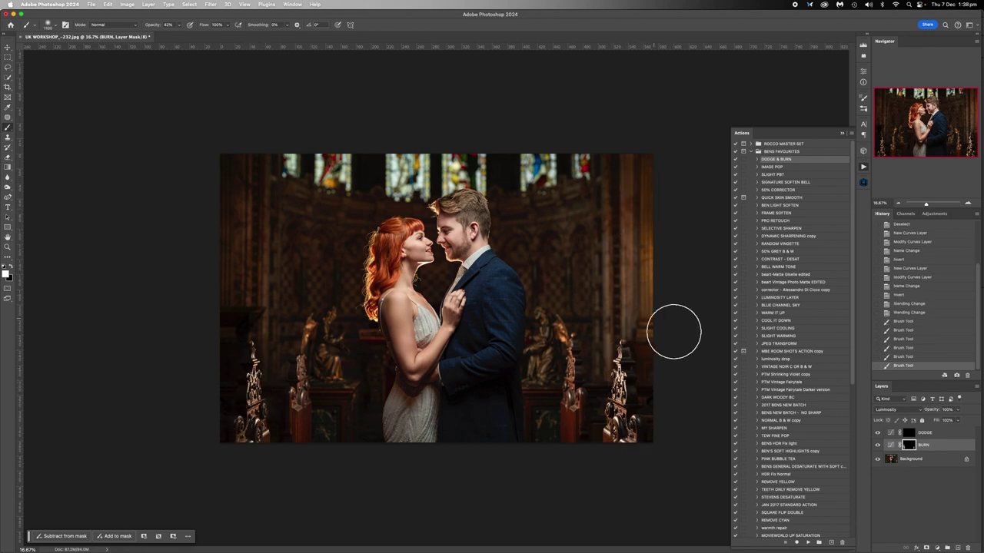
Step: Burn the background statue area, both pew ends and the lower part of the photo with a larger brush at 28% opacity
key(bracketright)
key(bracketright)
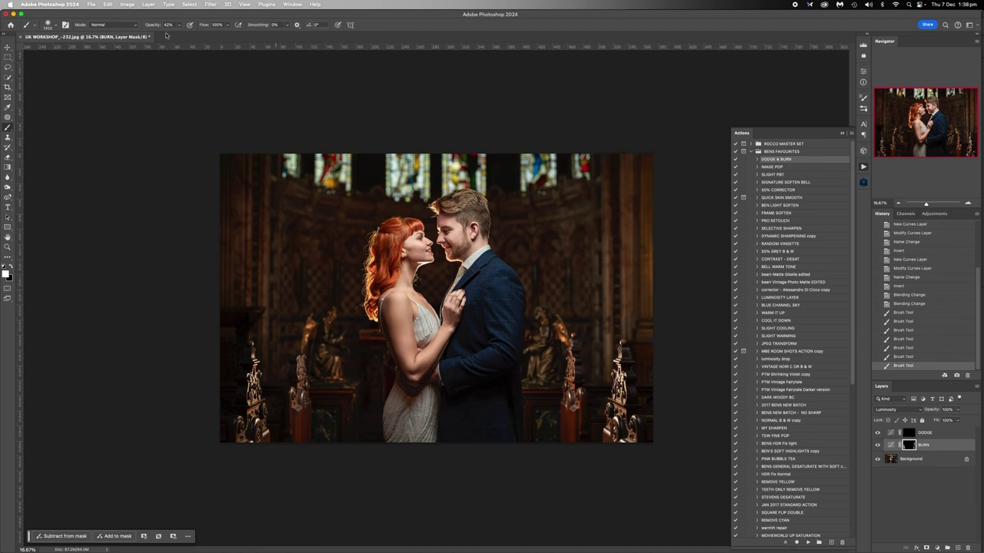
click(179, 26)
drag(180, 35, 175, 35)
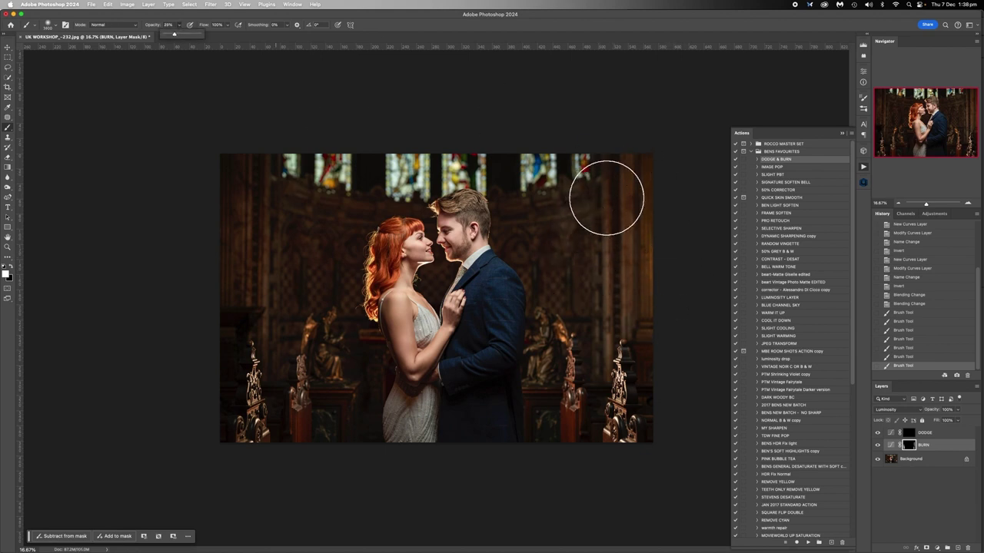
drag(607, 362, 593, 402)
click(553, 335)
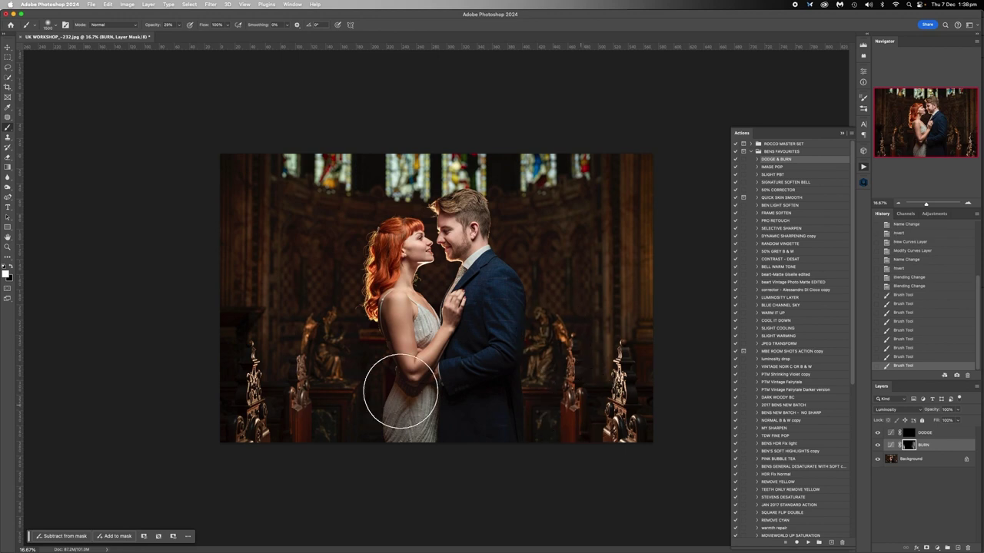
click(627, 375)
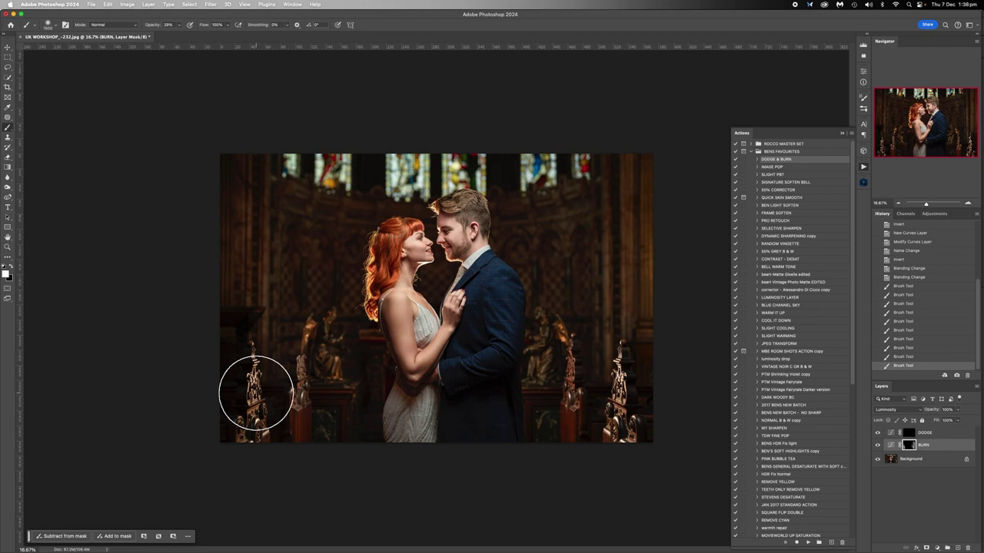
click(256, 393)
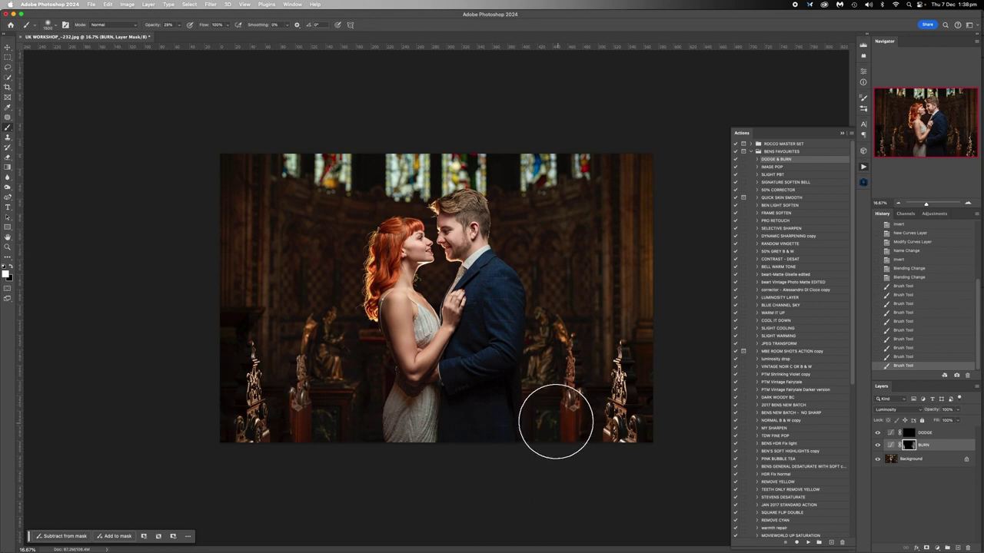
drag(324, 429, 197, 511)
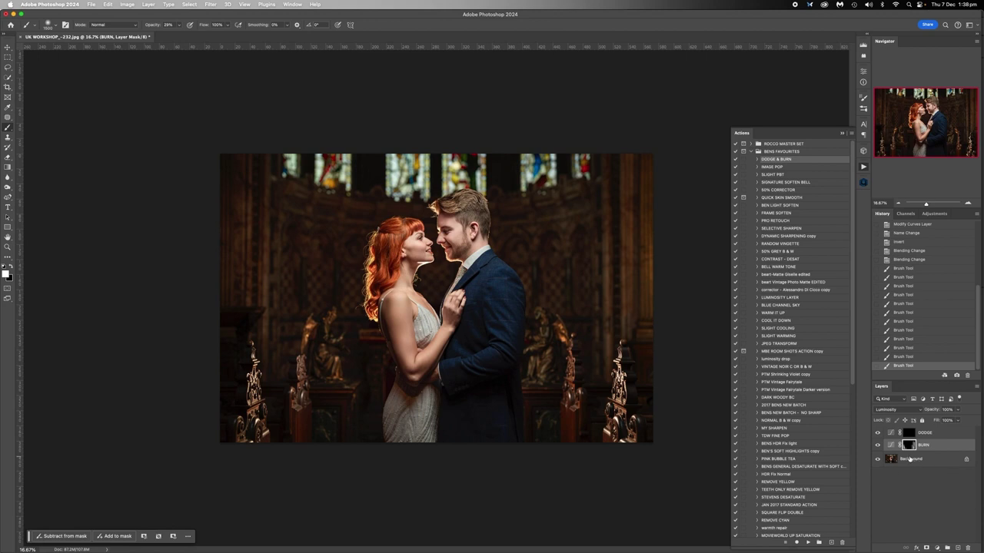
Step: Burn the photo's right edge and the stained-glass windows along its upper edge, then flatten the image
drag(664, 220, 670, 290)
click(673, 277)
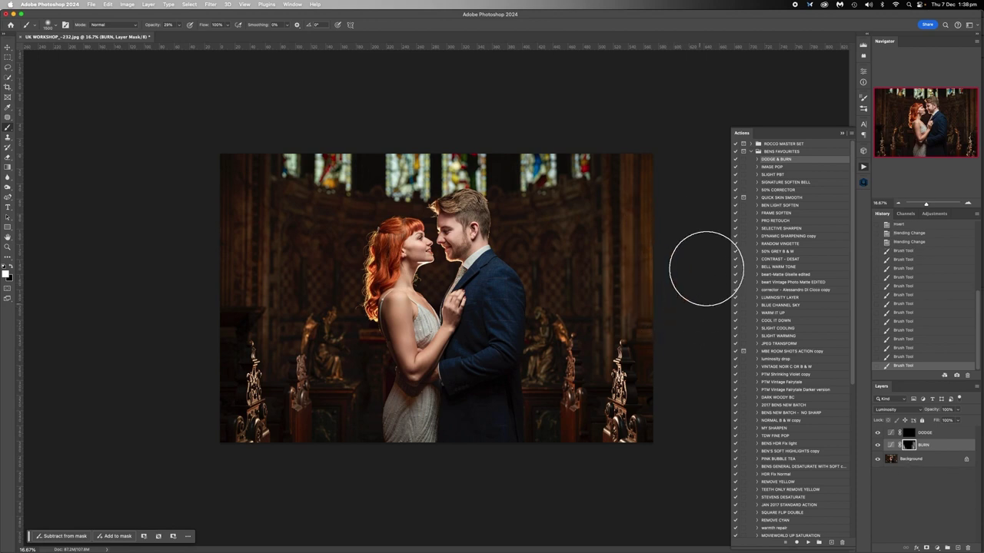
click(670, 275)
mouse_move(565, 140)
mouse_down()
mouse_move(484, 163)
mouse_move(385, 161)
mouse_move(287, 116)
mouse_up()
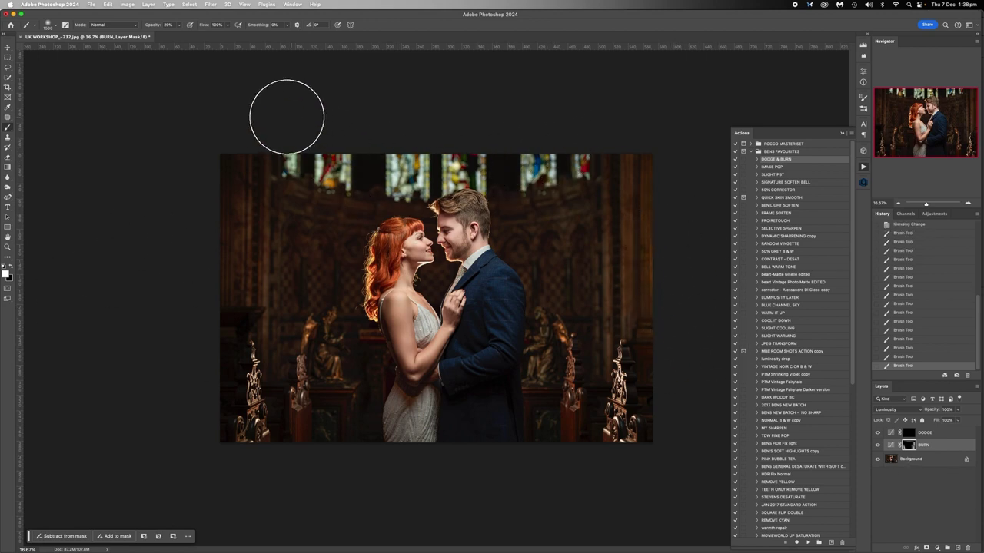
right_click(910, 459)
click(861, 525)
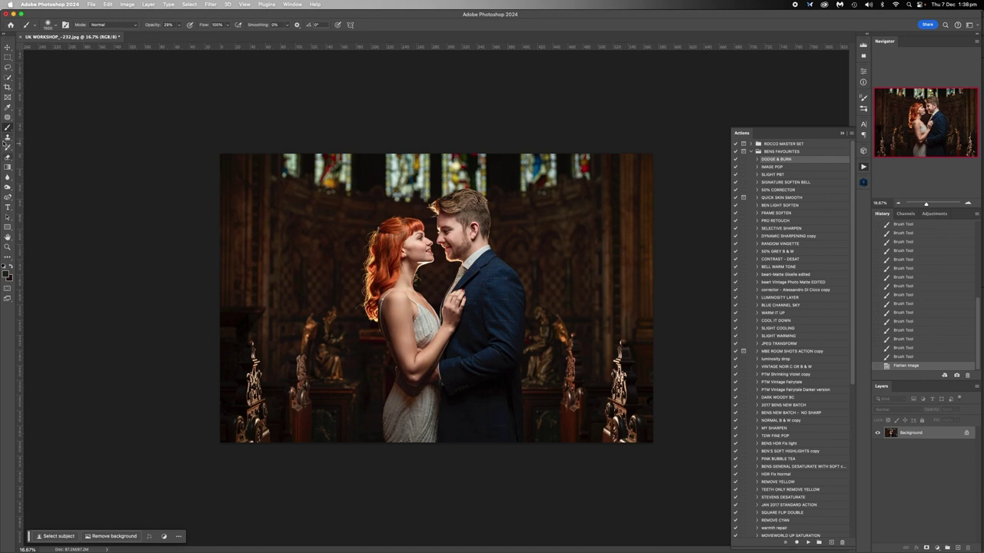
Step: Set the Brush to Darken blending mode at 25% opacity
click(137, 27)
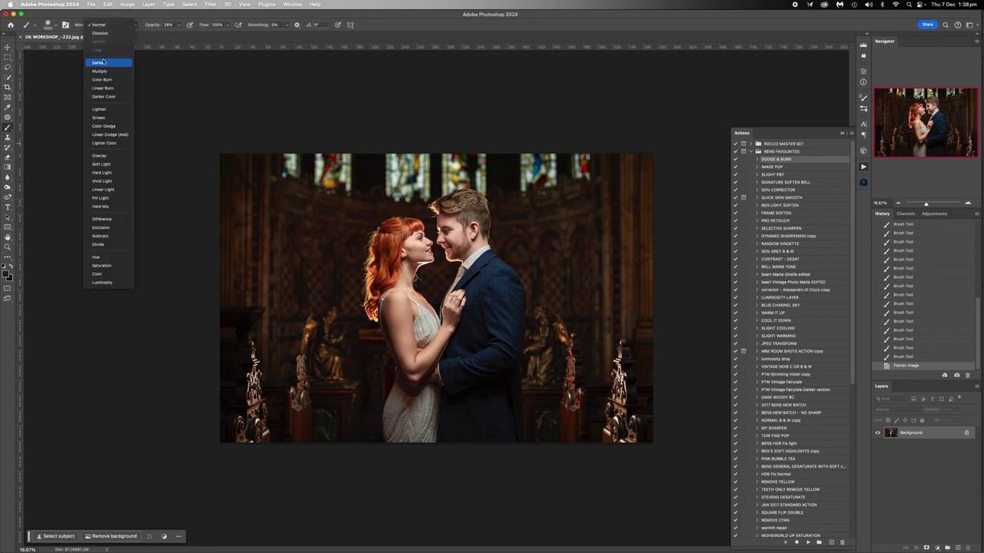
click(110, 65)
click(180, 26)
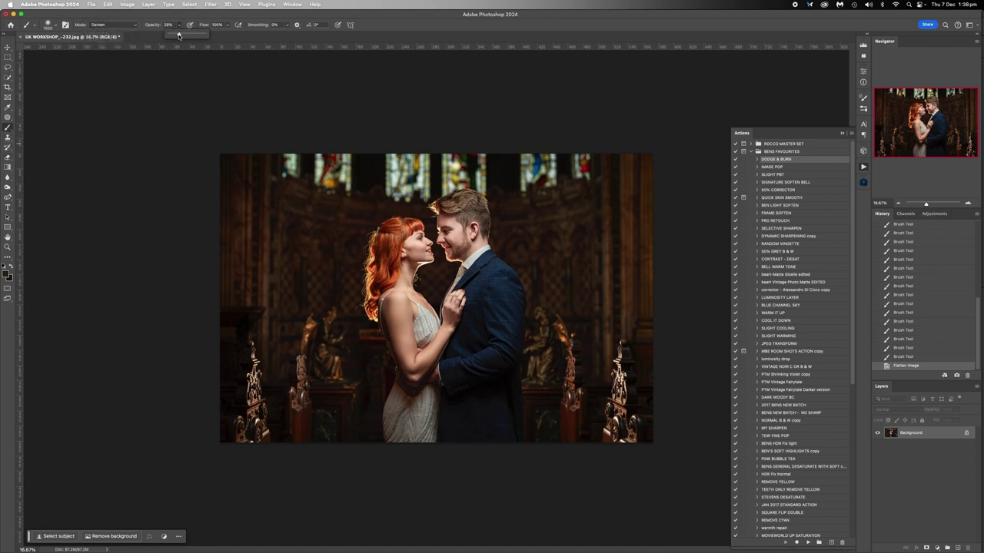
drag(178, 35, 176, 36)
Step: Tone down the highlights on the carved pew end at the photo's lower left, using a smaller brush and a sampled brown
click(967, 204)
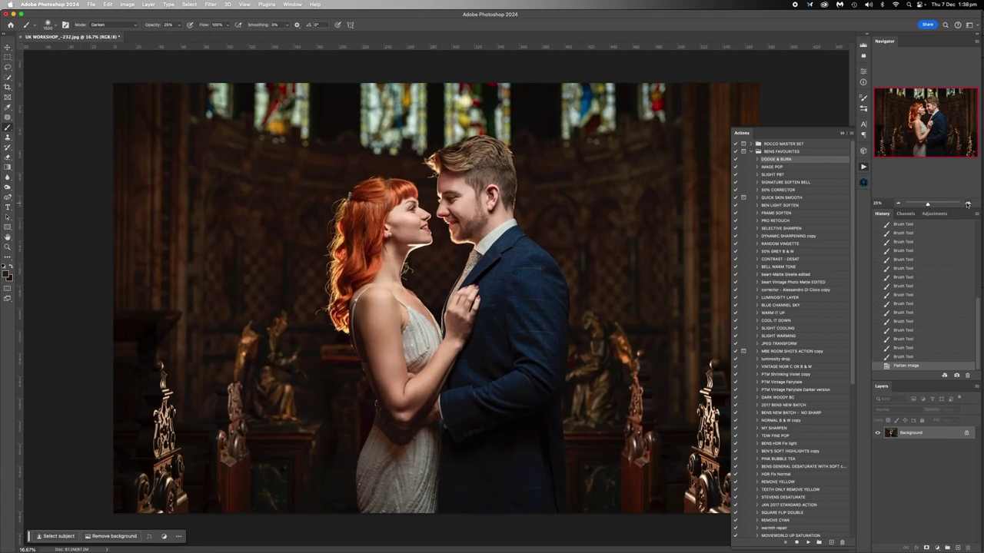
click(967, 204)
scroll(330, 368, left, 10)
scroll(330, 367, left, 2)
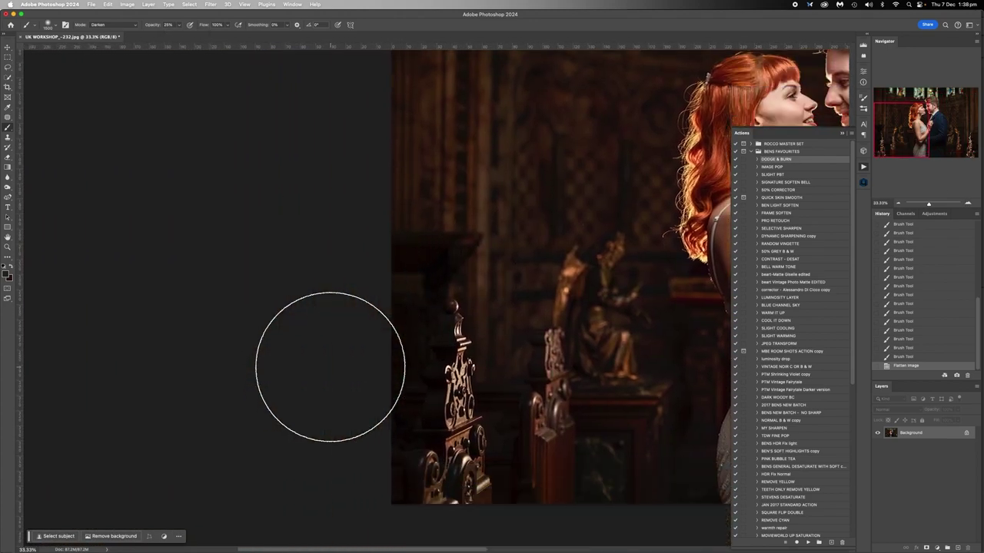
scroll(330, 367, down, 5)
scroll(331, 368, right, 3)
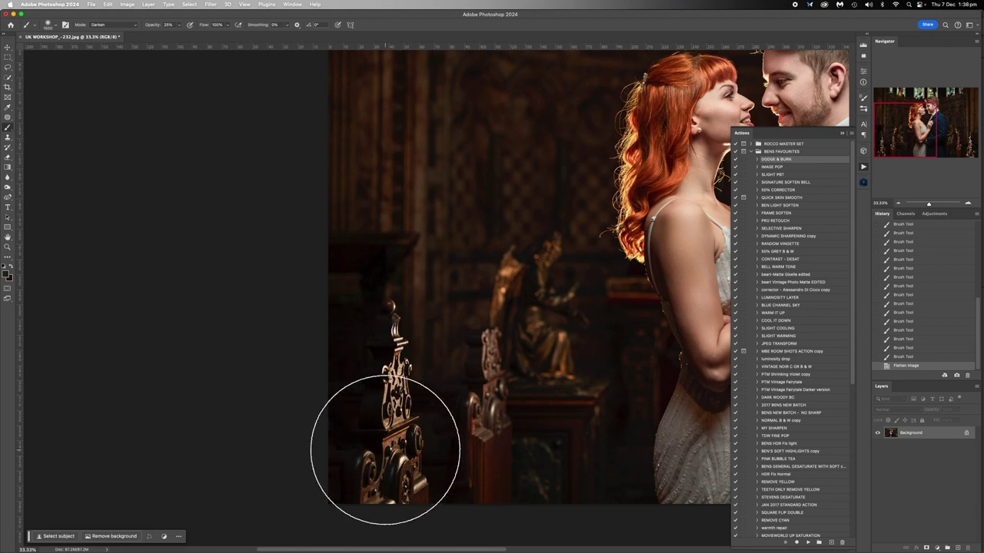
key(bracketleft)
key(bracketleft)
key(bracketleft)
key(bracketleft)
key(bracketleft)
key(bracketleft)
key(bracketleft)
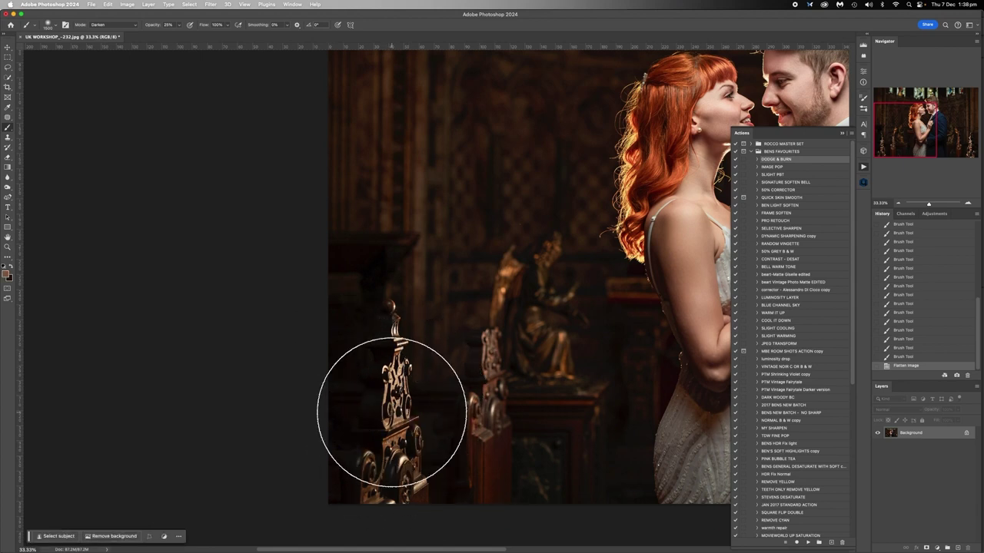
key(bracketleft)
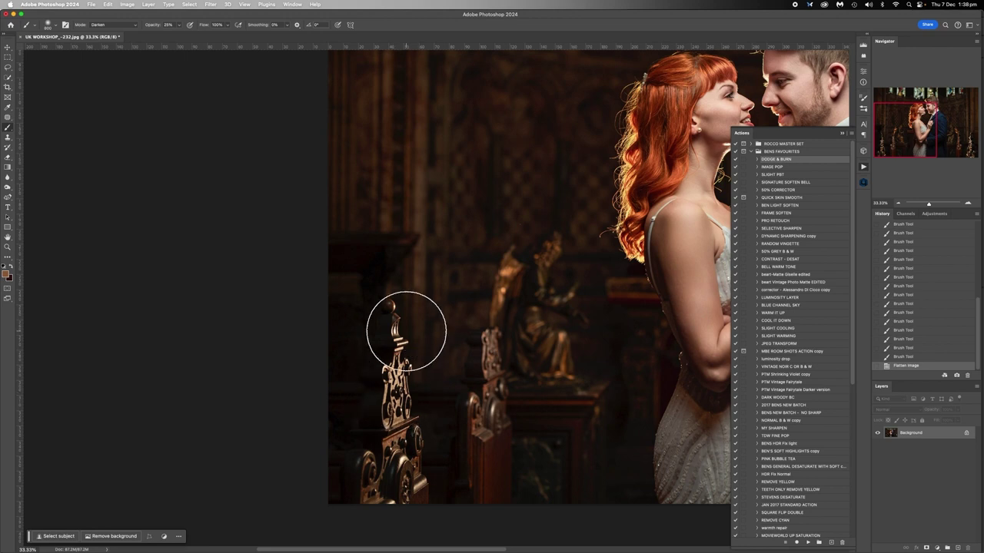
key(bracketleft)
key(bracketleft)
key(bracketleft)
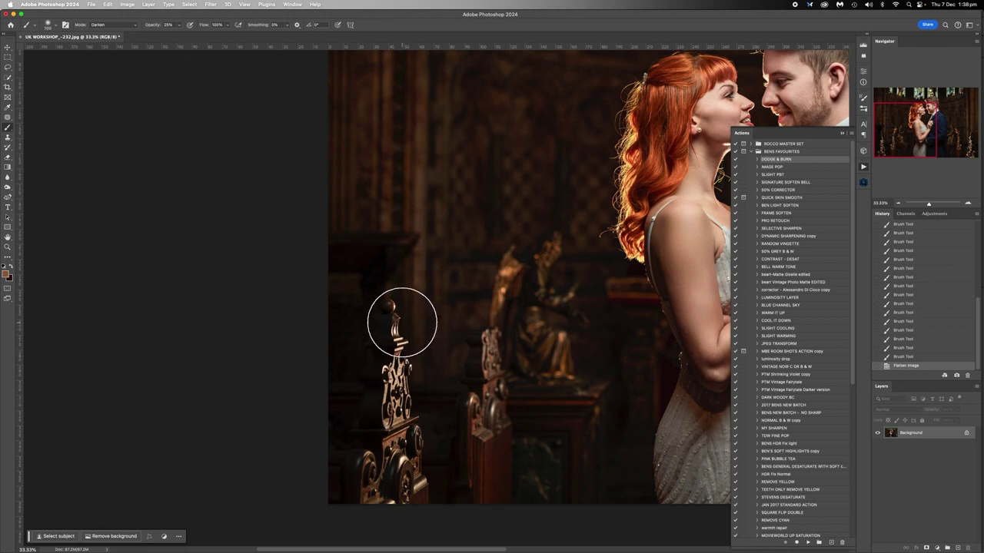
mouse_move(399, 329)
mouse_down()
mouse_move(398, 461)
mouse_move(399, 415)
mouse_up()
mouse_move(393, 308)
mouse_down()
mouse_move(398, 354)
mouse_move(402, 320)
mouse_move(368, 478)
mouse_move(406, 466)
mouse_move(374, 510)
mouse_move(405, 376)
mouse_up()
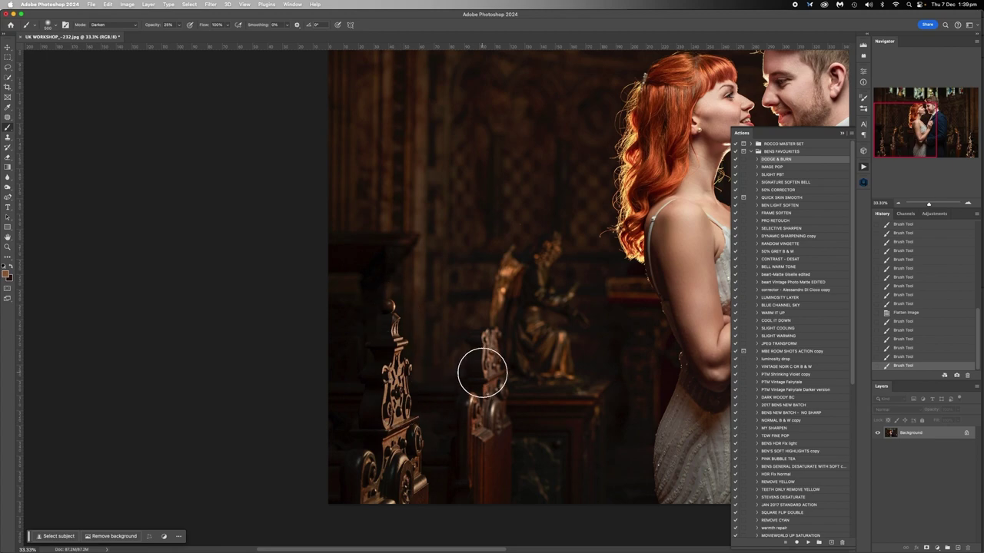
Step: Paint over the remaining highlights on the lower-left pew end, the second pew end beside it and the statue behind
scroll(483, 373, up, 5)
scroll(464, 446, left, 3)
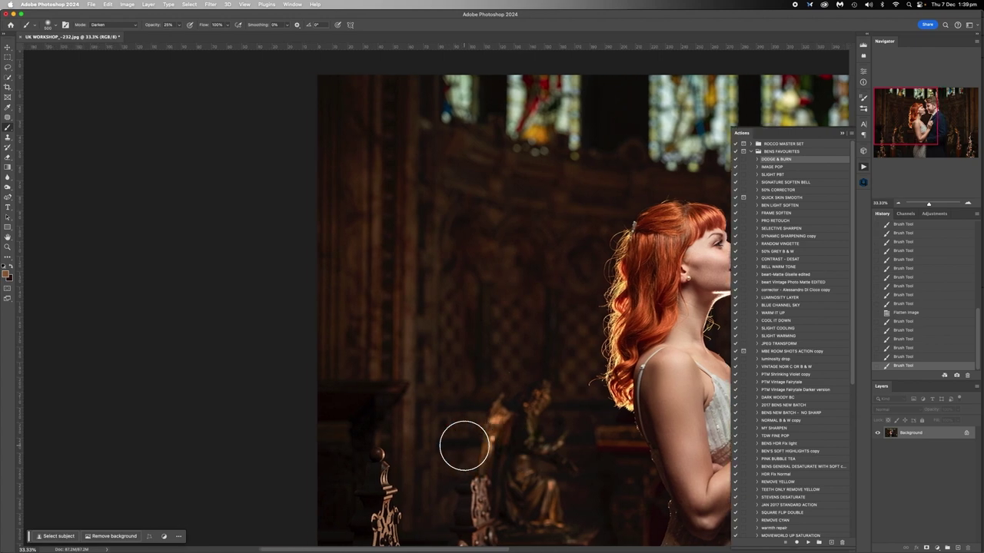
scroll(463, 446, down, 5)
mouse_move(399, 362)
mouse_down()
mouse_move(387, 367)
mouse_move(401, 364)
mouse_up()
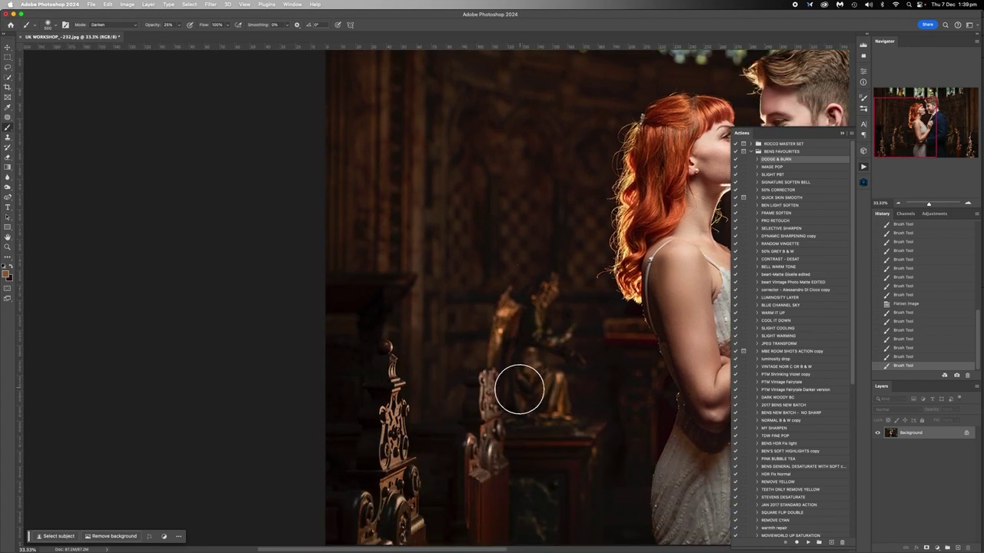
mouse_move(497, 377)
mouse_down()
mouse_move(480, 471)
mouse_move(496, 453)
mouse_up()
mouse_move(571, 404)
mouse_down()
mouse_move(528, 373)
mouse_move(512, 338)
mouse_up()
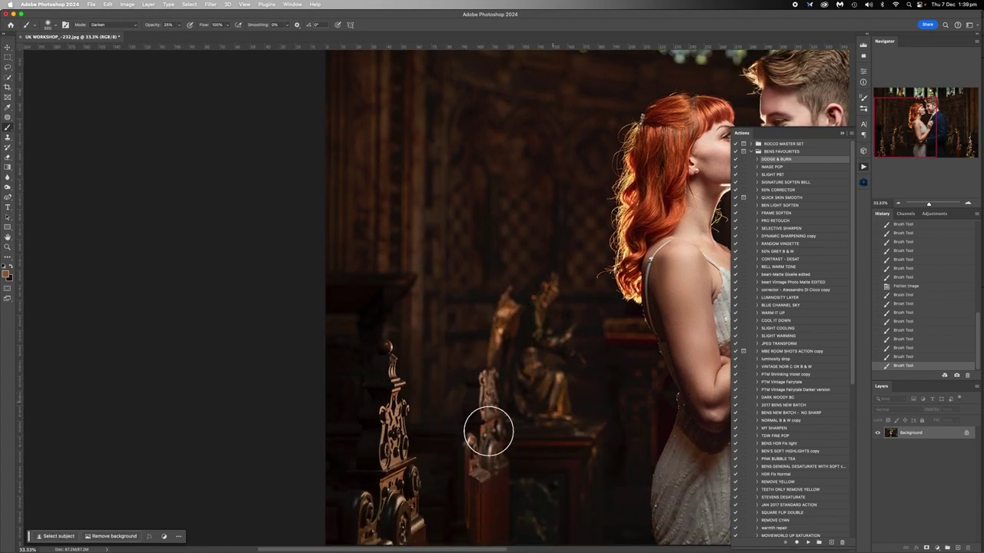
Step: Darken the highlights on the lower-left pew end further, then those on the carved pew end at the photo's lower right
scroll(304, 467, down, 5)
mouse_move(422, 353)
mouse_down()
mouse_move(382, 345)
mouse_move(367, 360)
mouse_move(375, 246)
mouse_up()
mouse_move(380, 207)
mouse_down()
mouse_move(375, 250)
mouse_move(392, 203)
mouse_up()
scroll(439, 360, right, 1)
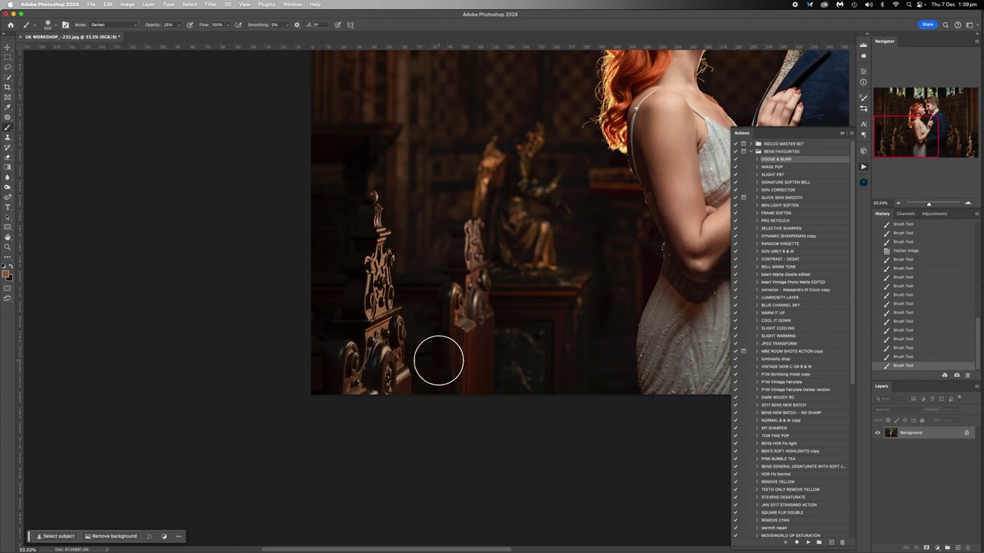
scroll(438, 362, right, 15)
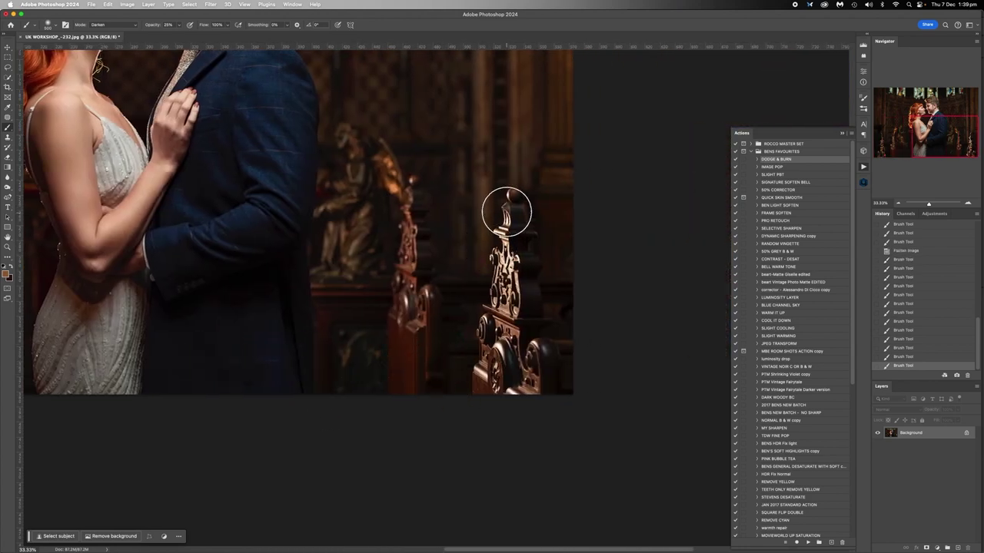
mouse_move(506, 213)
mouse_down()
mouse_move(509, 310)
mouse_move(492, 335)
mouse_move(492, 366)
mouse_up()
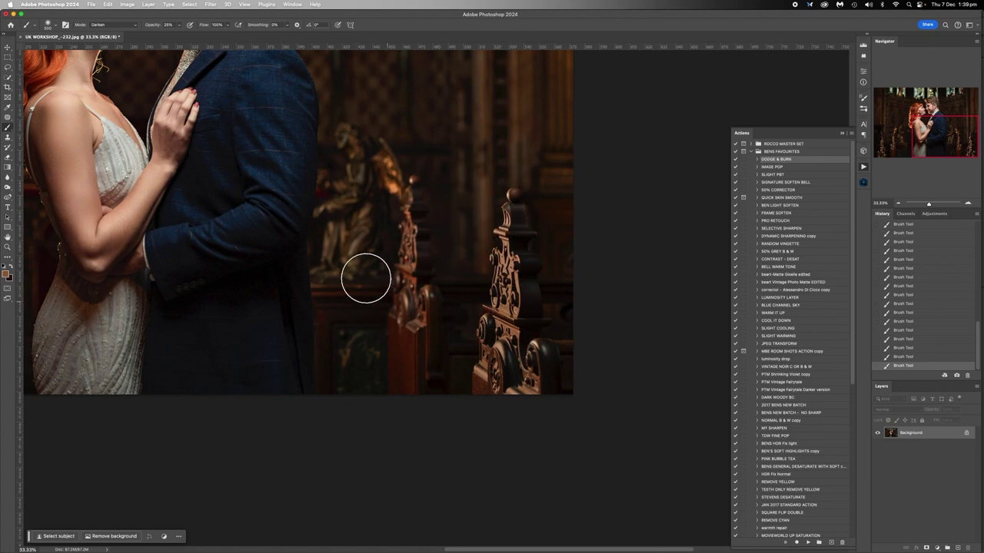
Step: Compare the original photo with the latest brushed version through the history states
click(899, 204)
click(900, 203)
click(900, 204)
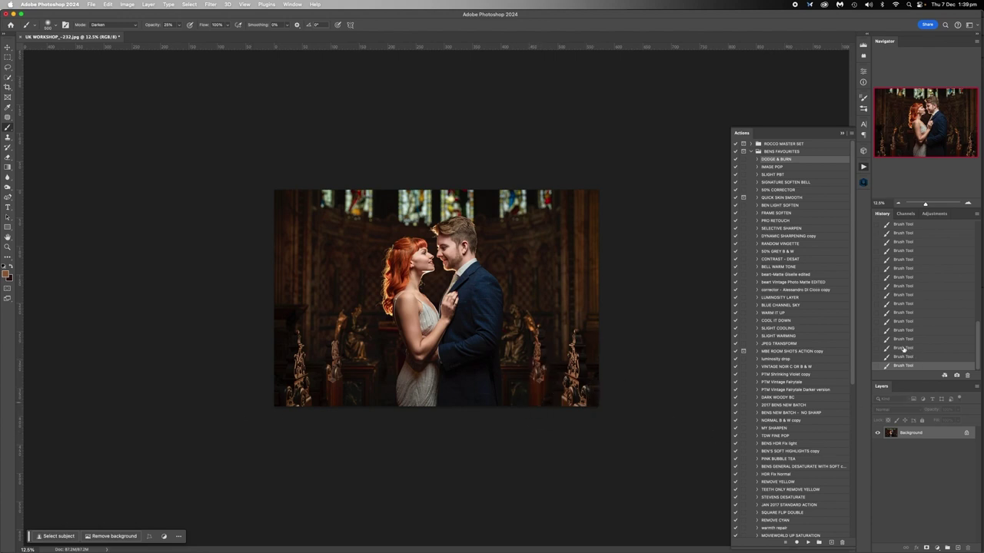
scroll(904, 322, up, 5)
click(908, 228)
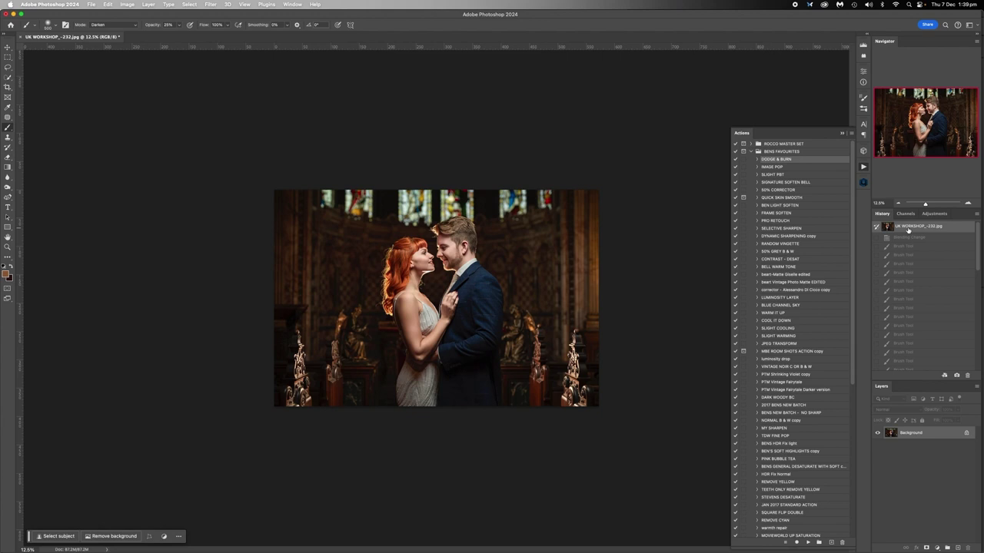
scroll(909, 354, down, 5)
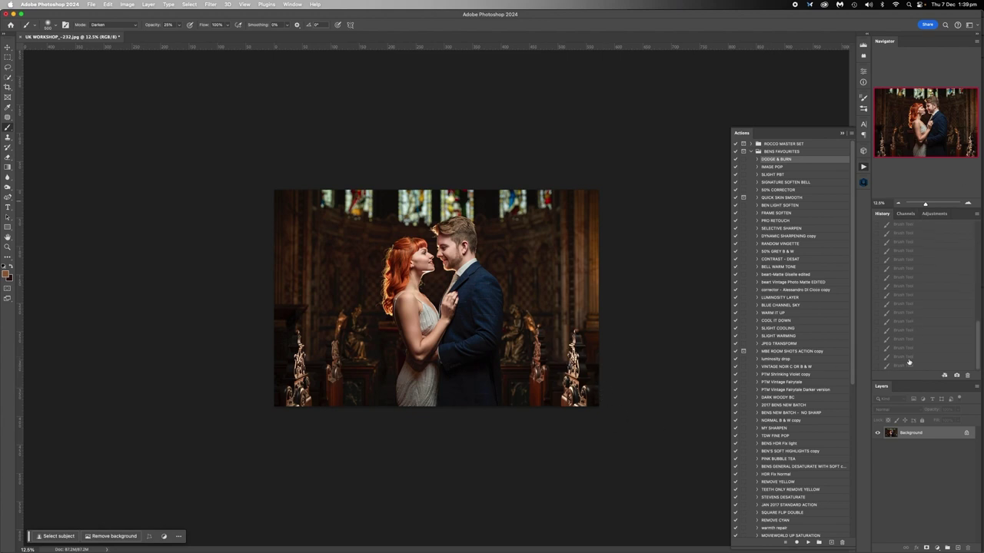
click(907, 367)
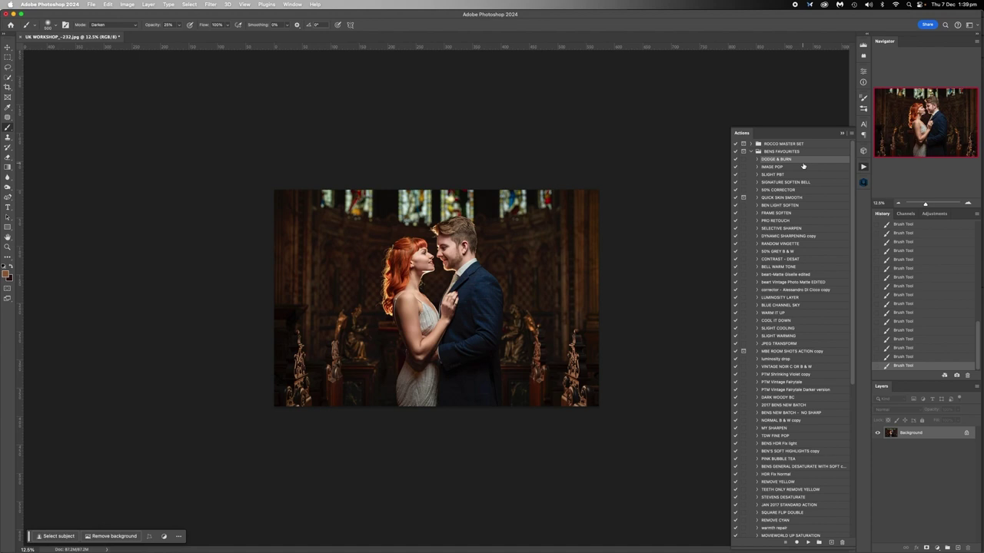
Step: Run the IMAGE POP action on the photo and collapse the resulting layer group
click(771, 168)
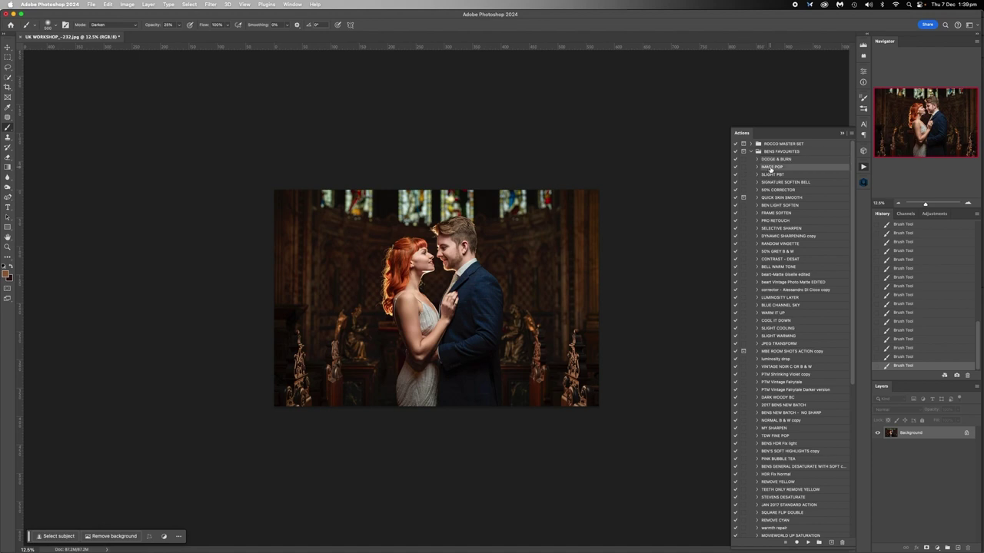
click(807, 542)
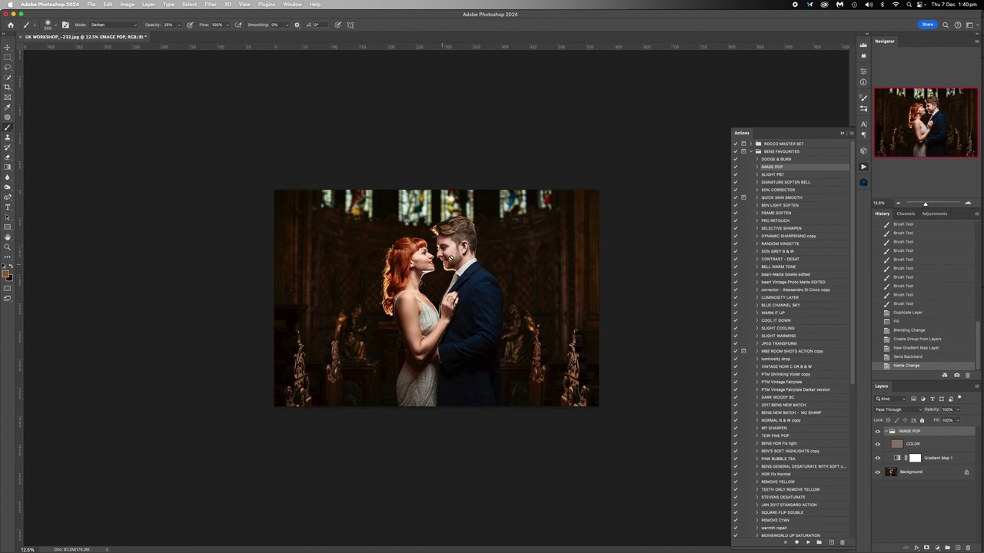
click(889, 431)
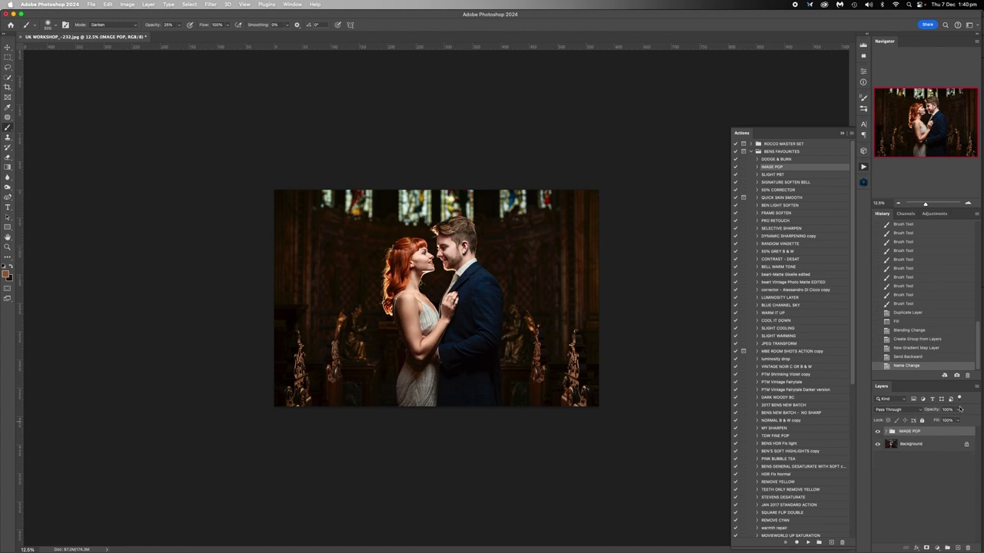
Step: Reduce the IMAGE POP group's opacity to 36% and flatten the image
click(956, 409)
mouse_move(957, 420)
mouse_down()
mouse_move(916, 420)
mouse_move(945, 421)
mouse_up()
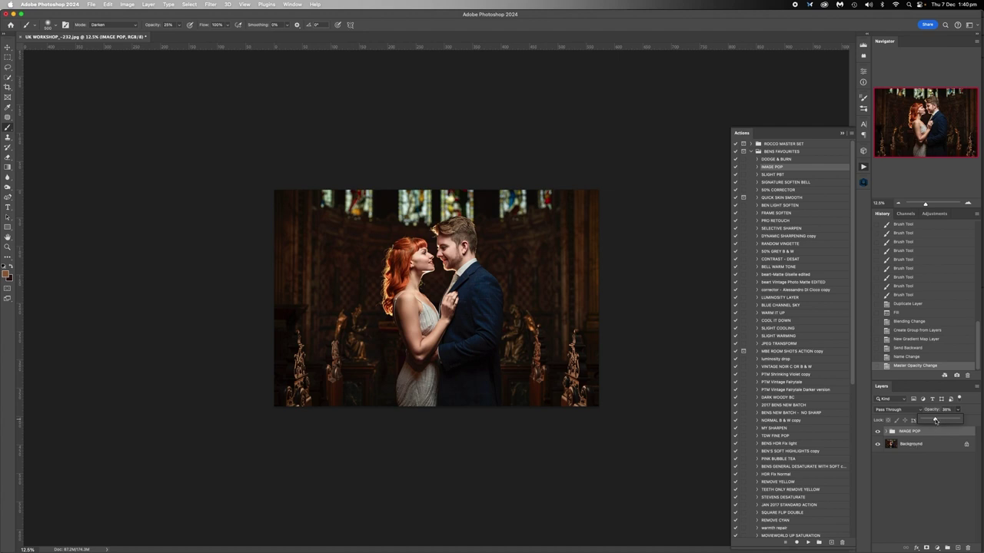
right_click(912, 446)
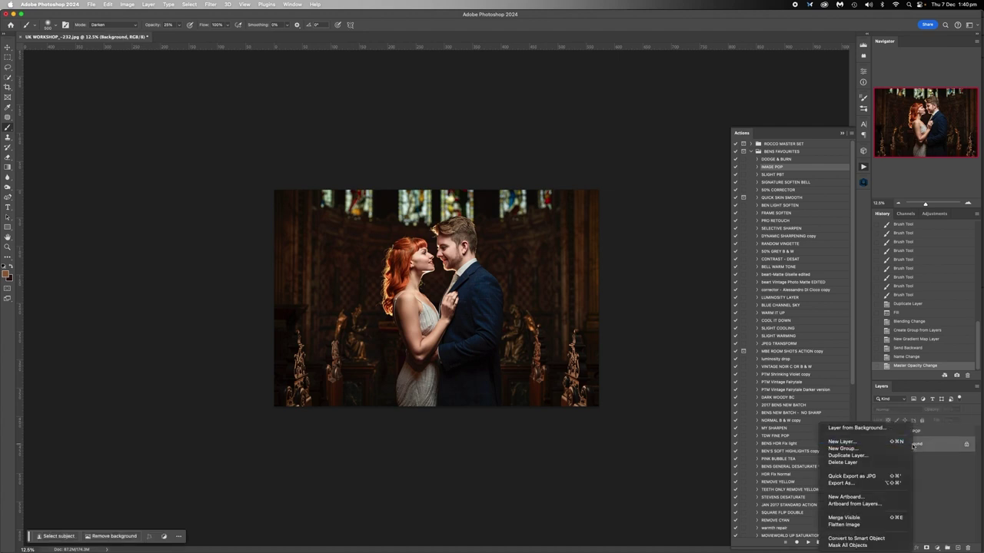
click(884, 520)
Step: Examine the couple's faces and the bright rim light under the woman's chin close up
click(968, 204)
click(969, 204)
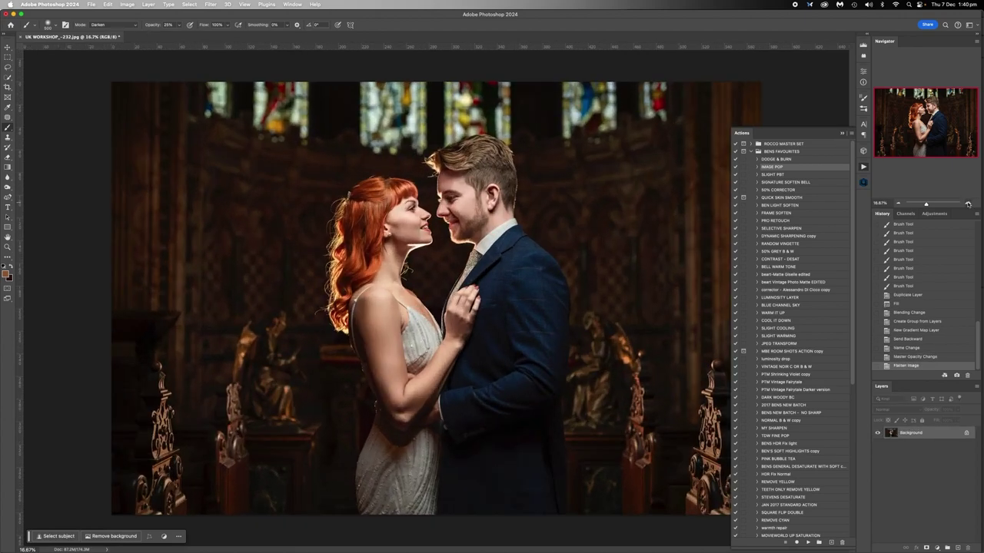
click(968, 204)
click(968, 204)
click(968, 203)
scroll(447, 256, up, 2)
scroll(446, 256, up, 2)
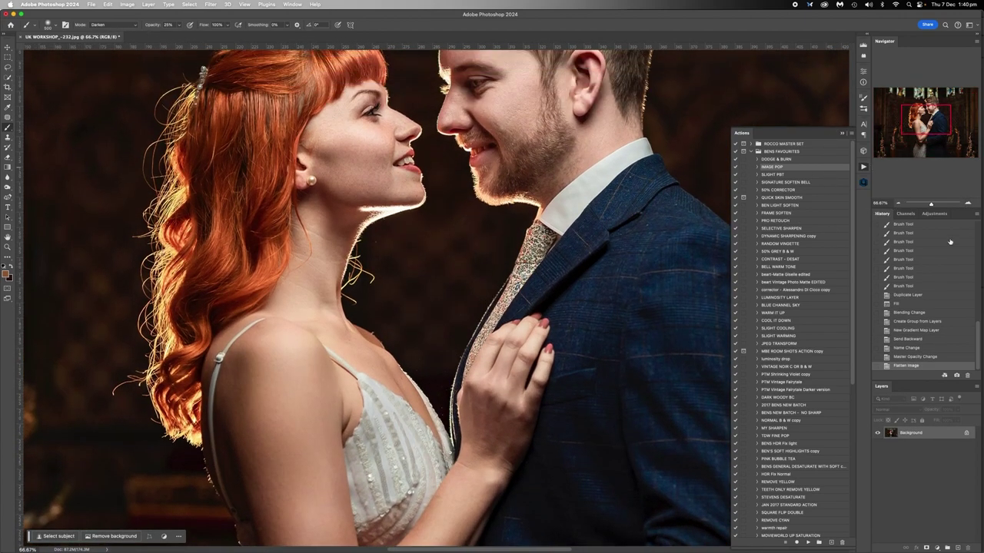
click(968, 204)
scroll(430, 246, up, 3)
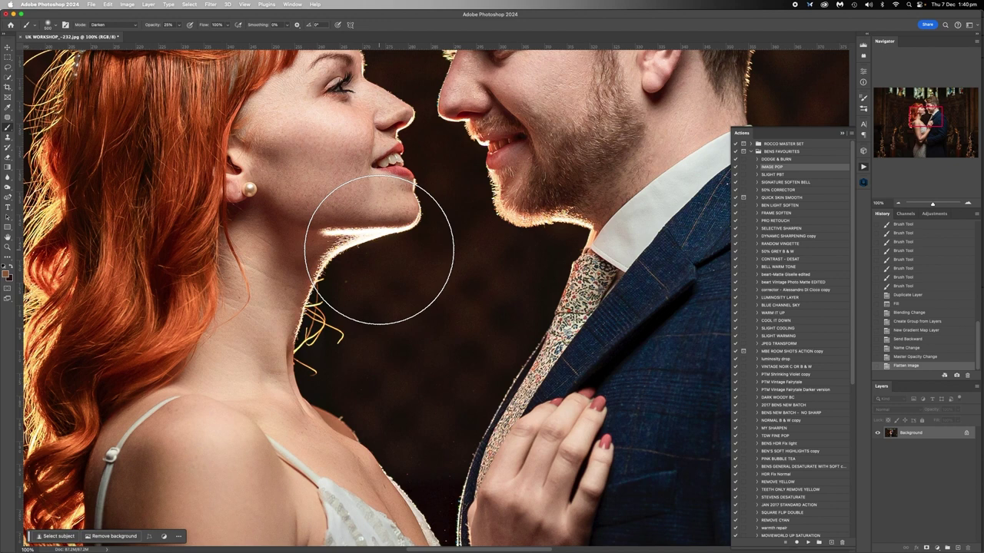
key(bracketleft)
key(bracketleft)
key(bracketleft)
key(bracketleft)
key(bracketleft)
key(bracketleft)
key(bracketleft)
key(bracketleft)
key(bracketleft)
key(bracketleft)
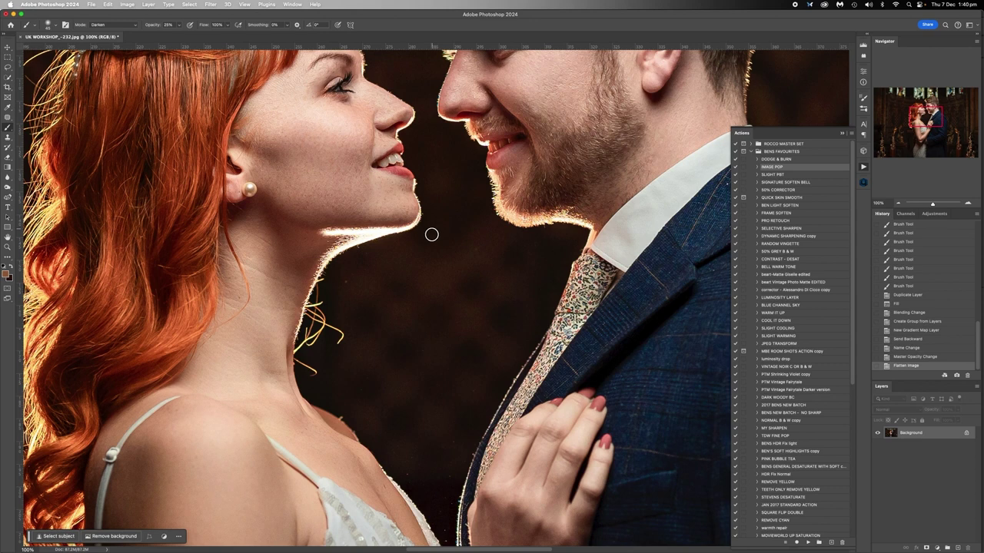
Step: Outline the bright highlight under the woman's chin with the Patch tool, fill it with Content-Aware, and deselect
click(9, 117)
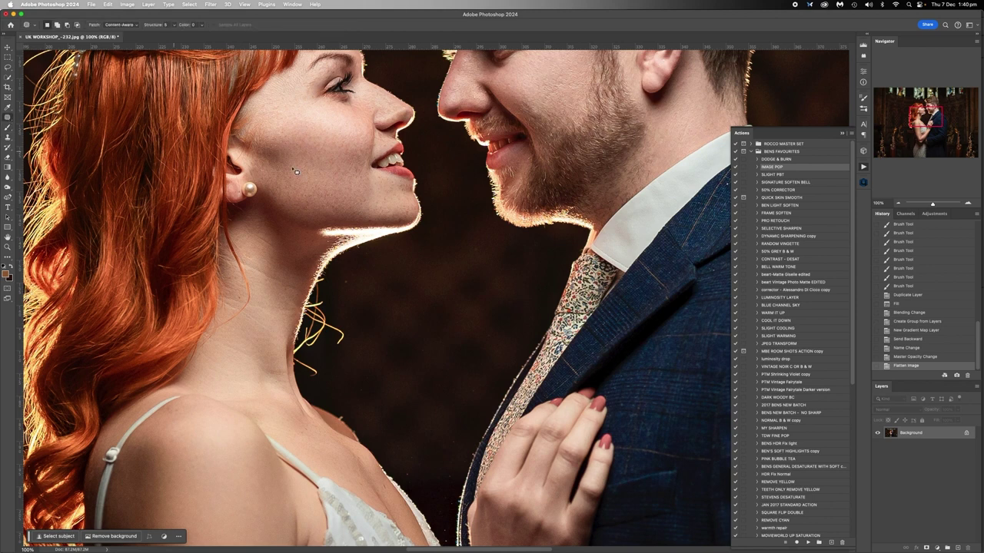
mouse_move(320, 232)
mouse_down()
mouse_move(396, 229)
mouse_move(354, 243)
mouse_move(323, 241)
mouse_move(319, 230)
mouse_up()
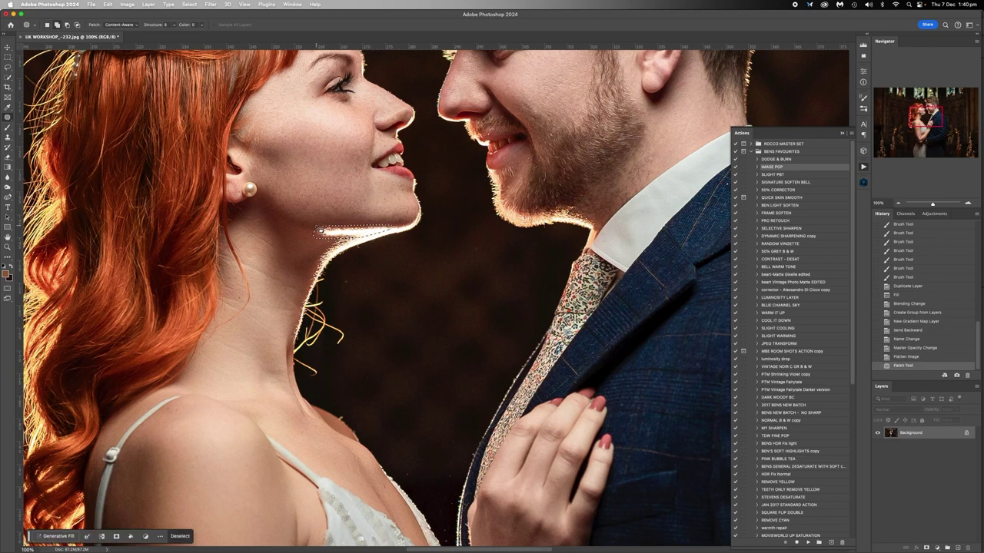
key(shift+BackSpace)
click(523, 319)
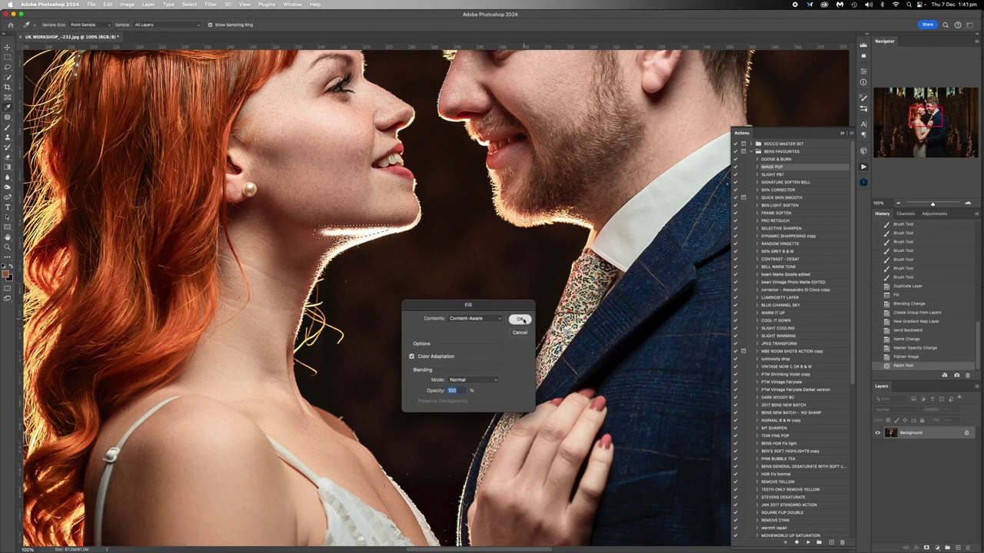
key(ctrl+d)
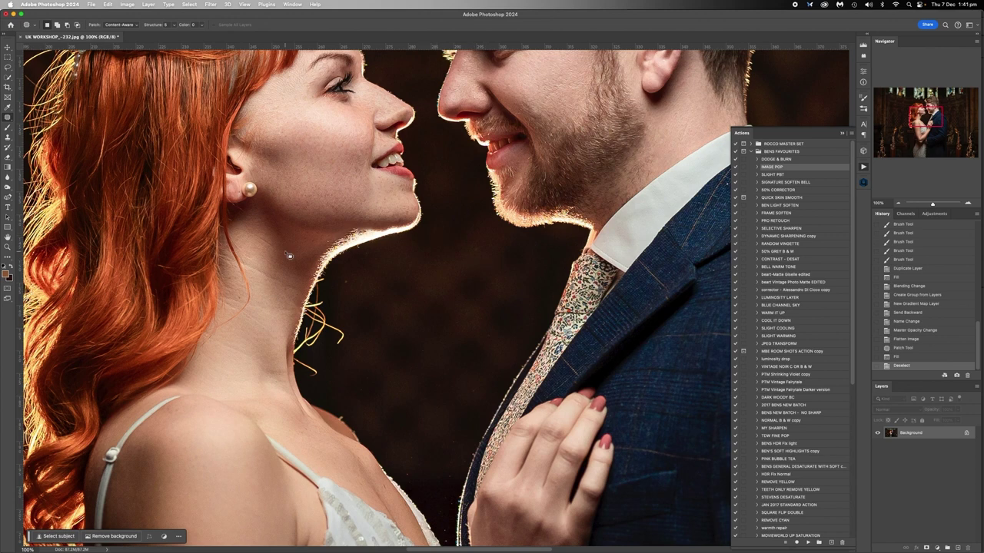
Step: Check the retouched chin in the full photo and close up, along with both faces' rim-lit edges
click(899, 204)
click(899, 204)
click(900, 203)
click(899, 204)
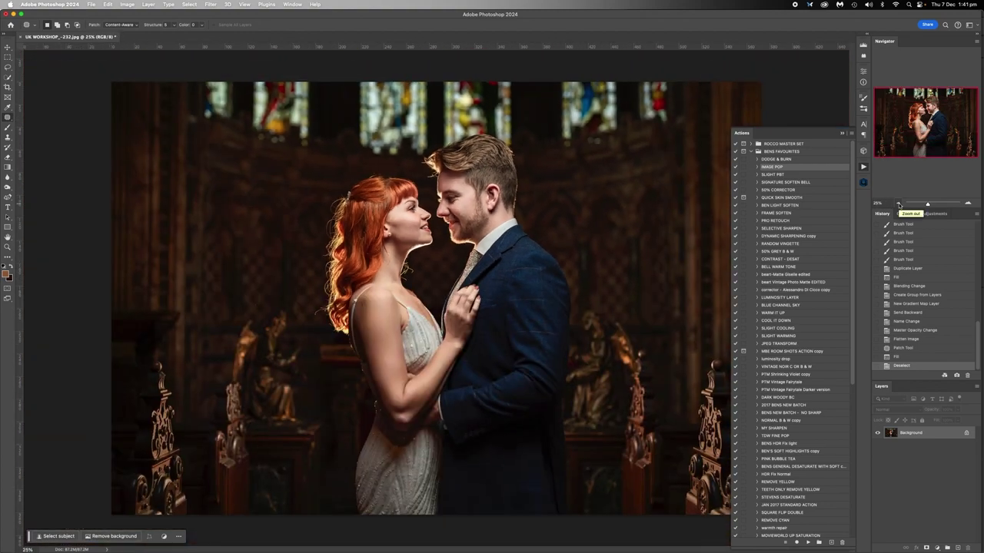
click(968, 203)
click(968, 204)
click(968, 203)
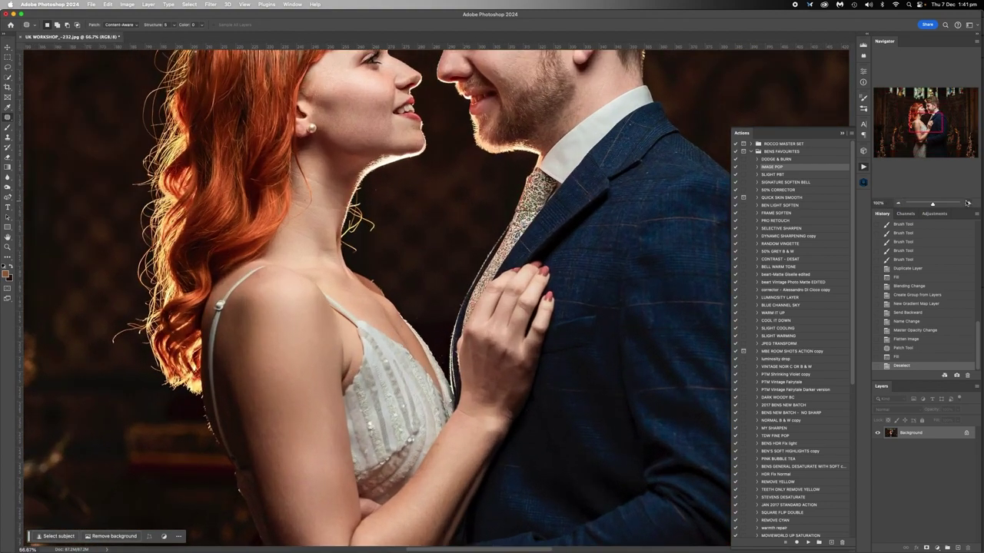
click(968, 203)
click(968, 204)
click(926, 115)
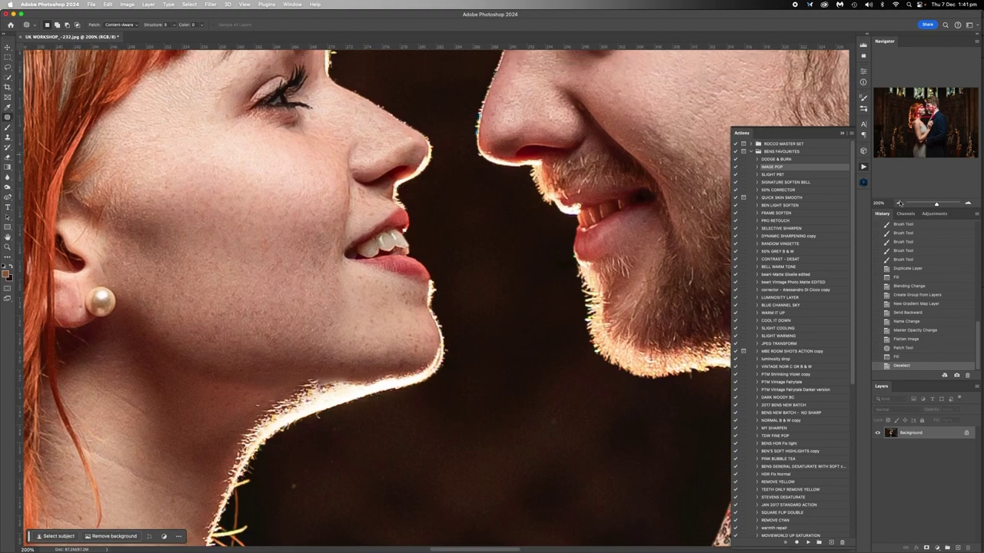
Step: Clone Stamp nearby skin along the edge of the woman's jaw under the chin, reducing the brush size for the finer strokes
click(899, 203)
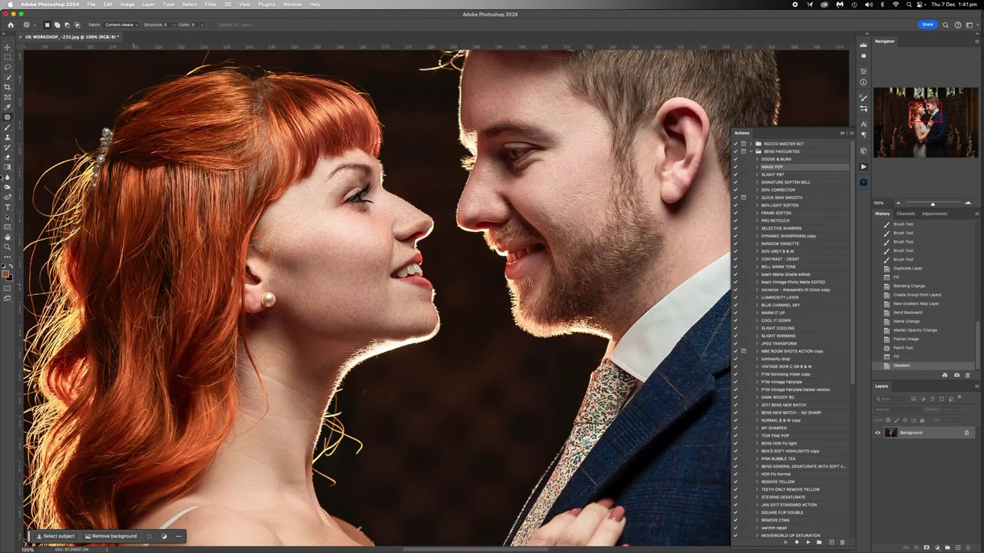
click(7, 137)
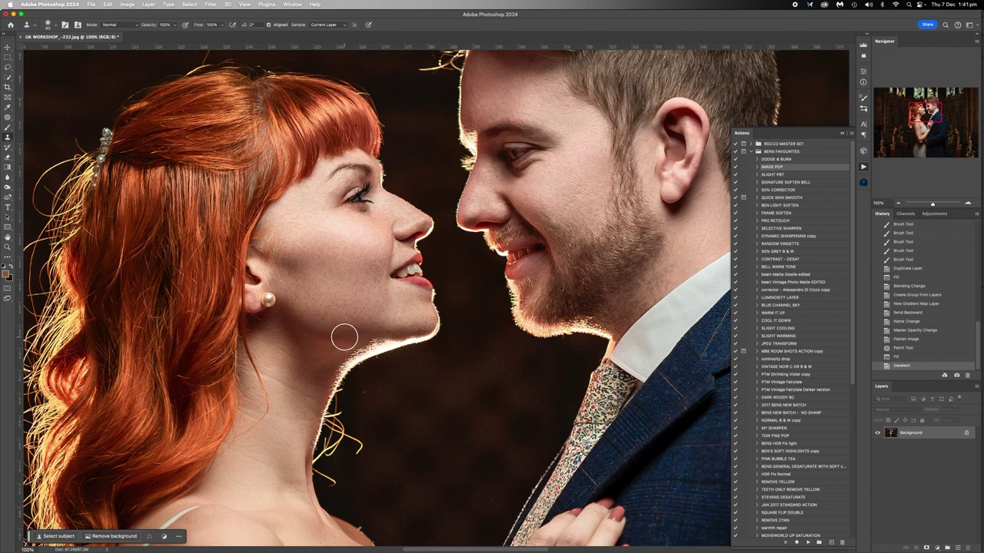
drag(342, 333, 345, 338)
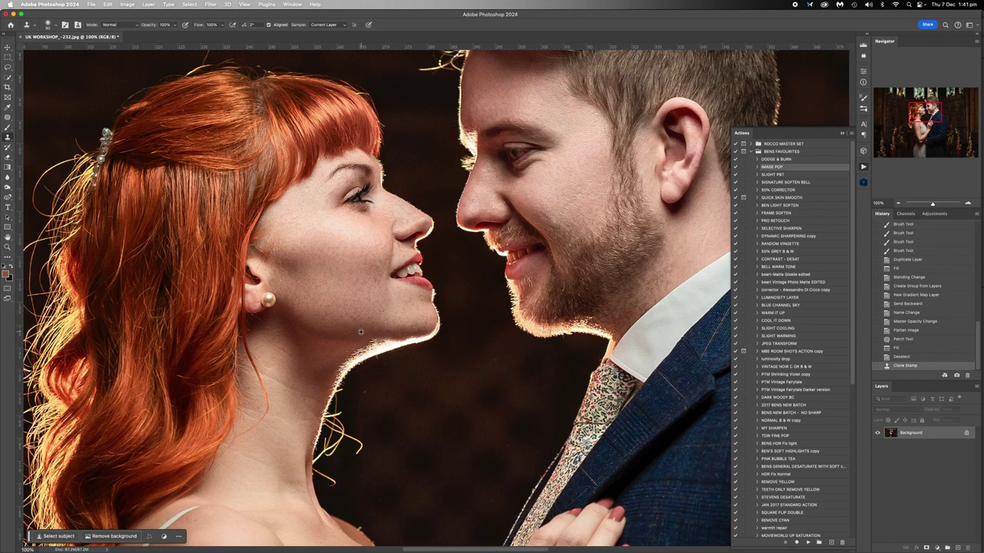
key(bracketleft)
key(bracketleft)
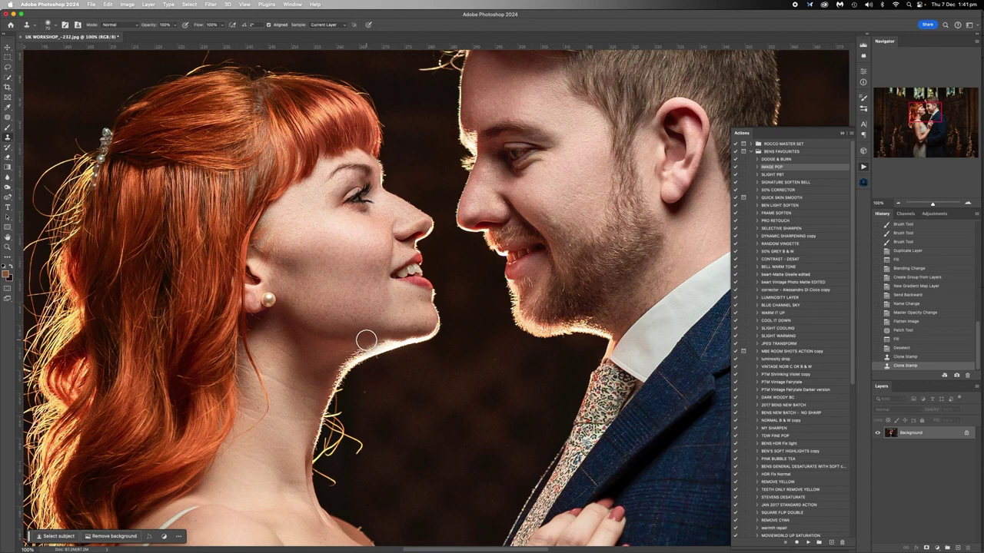
drag(366, 340, 387, 339)
key(bracketleft)
key(bracketleft)
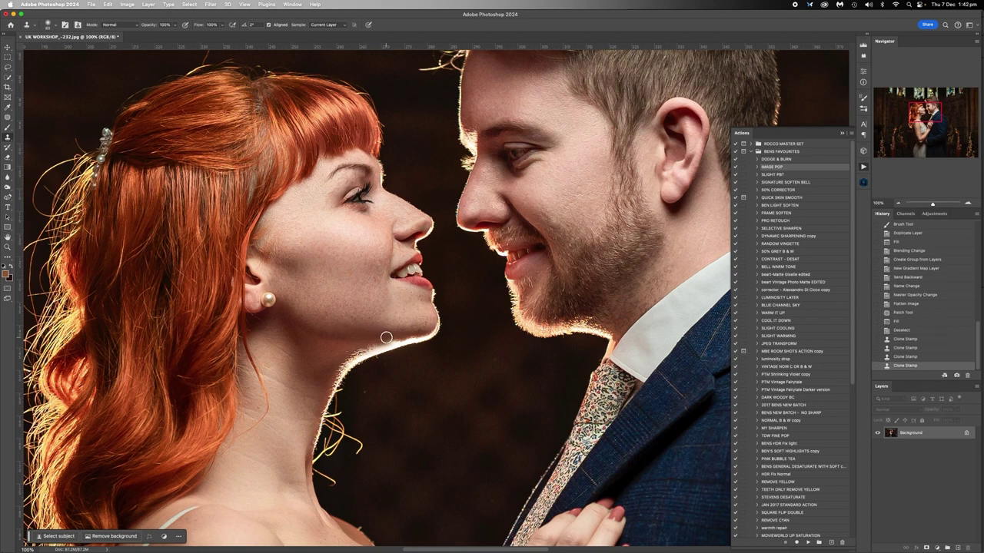
click(393, 337)
click(397, 336)
click(398, 337)
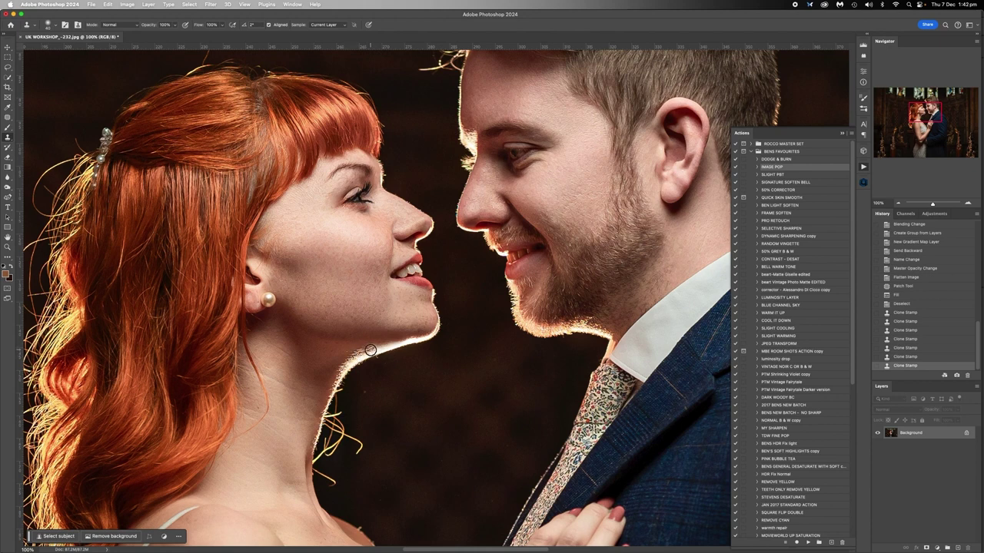
Step: Clone over the bright rim along the underside of the woman's jaw with short, small-brush Clone Stamp strokes, redoing one misplaced stroke
click(370, 349)
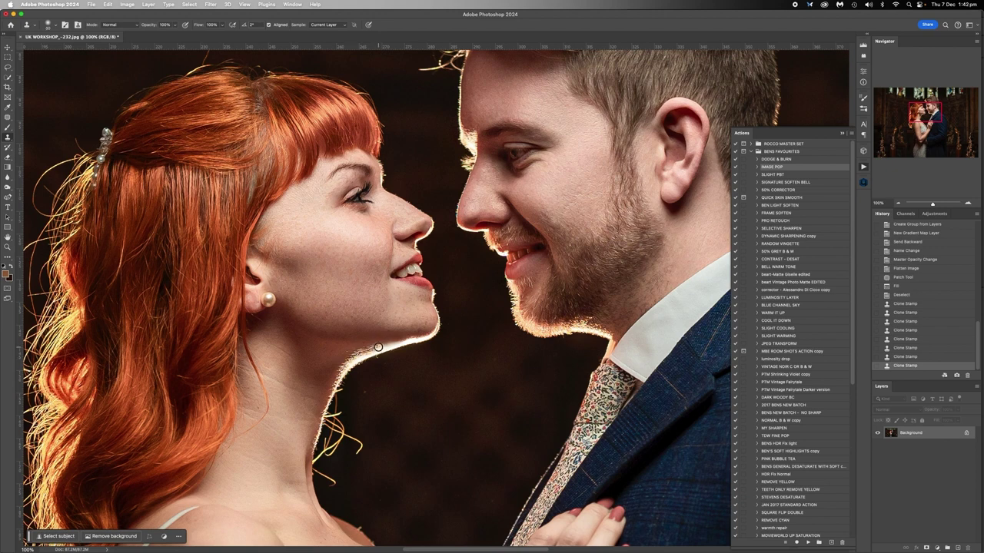
click(376, 348)
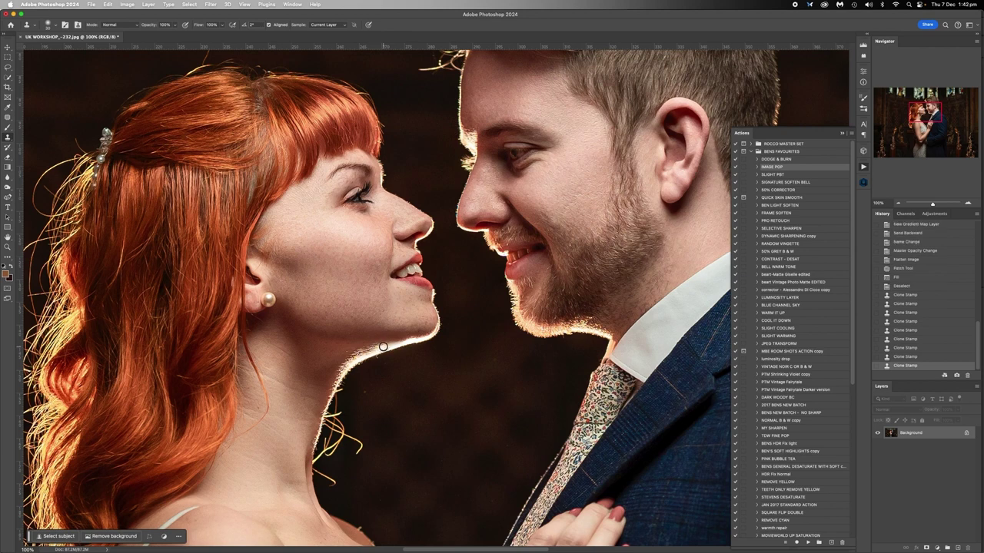
click(381, 347)
key(super+z)
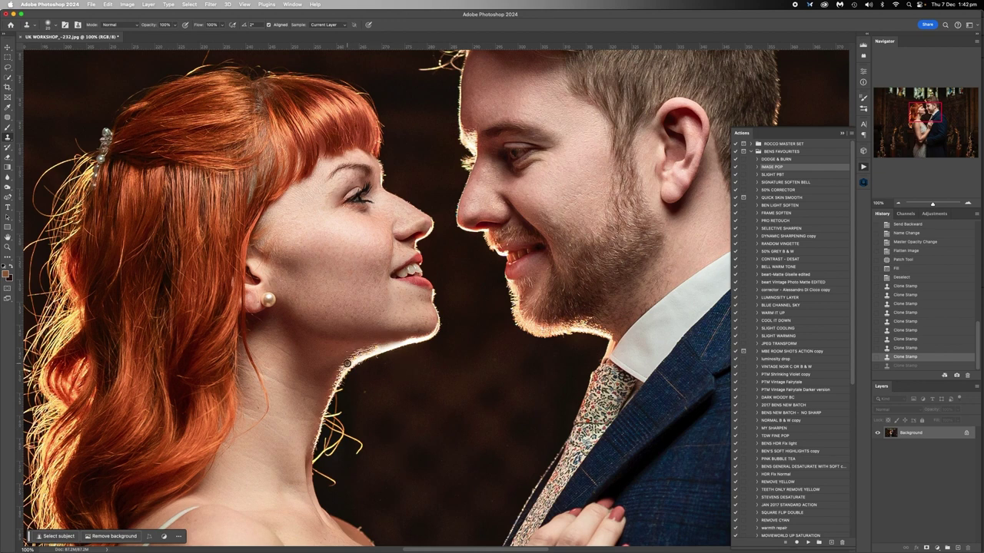
click(381, 347)
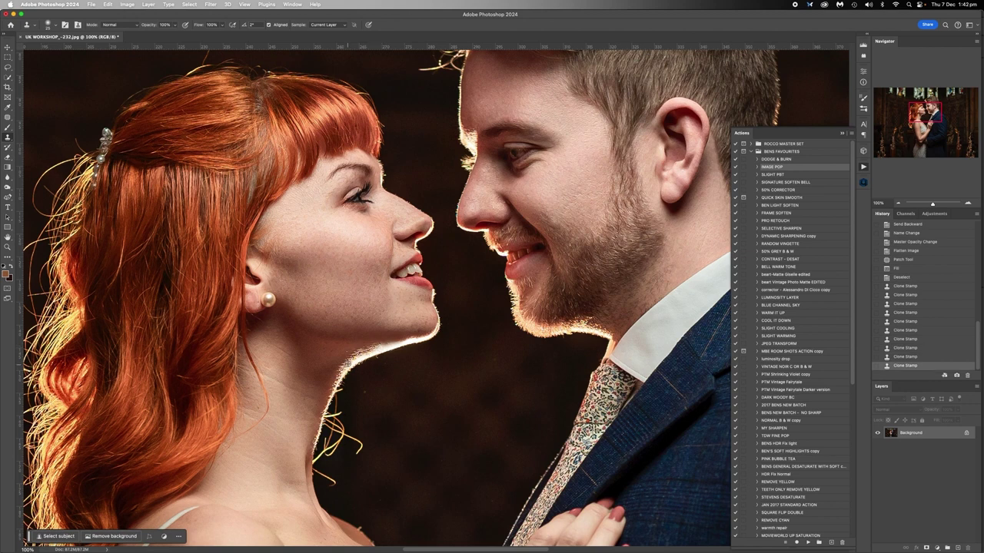
click(383, 345)
click(388, 345)
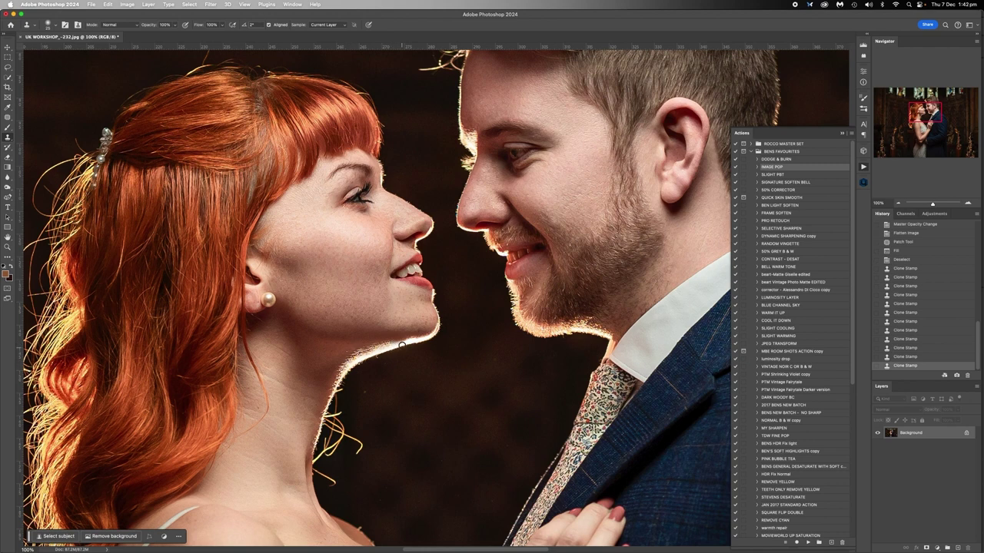
click(391, 345)
click(395, 344)
click(401, 343)
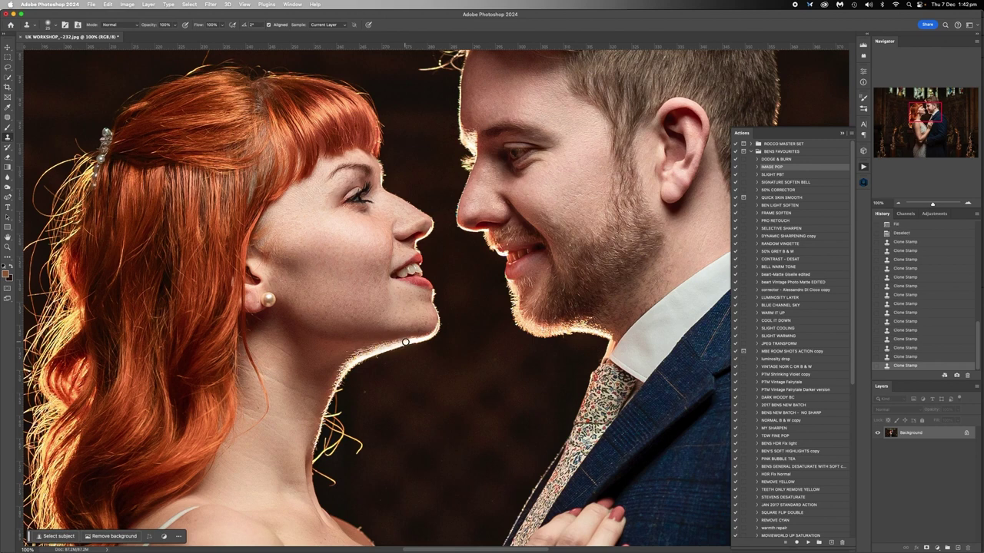
click(405, 343)
Step: Check the cloned jawline in the full photo and close up, along with the faces, dress and hand
click(898, 204)
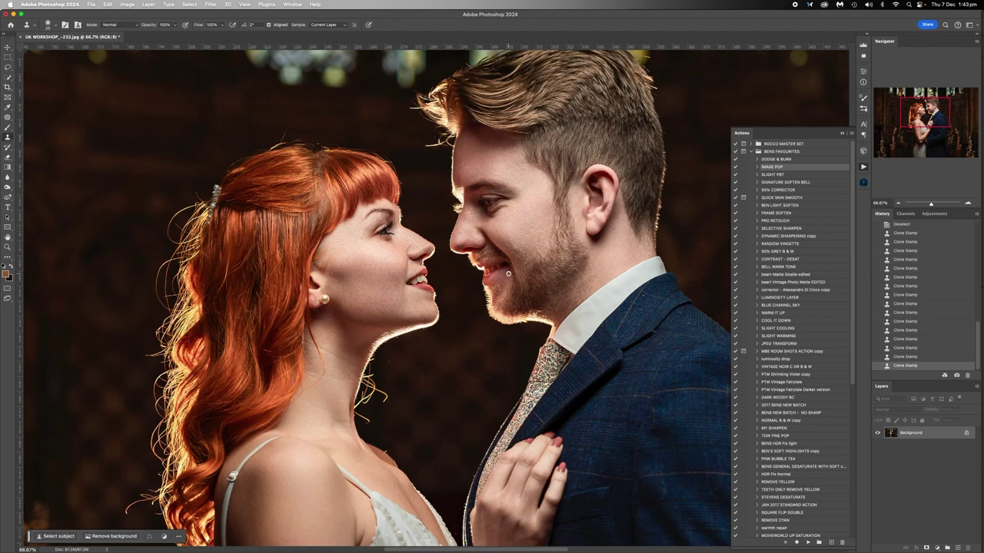
click(899, 203)
click(899, 204)
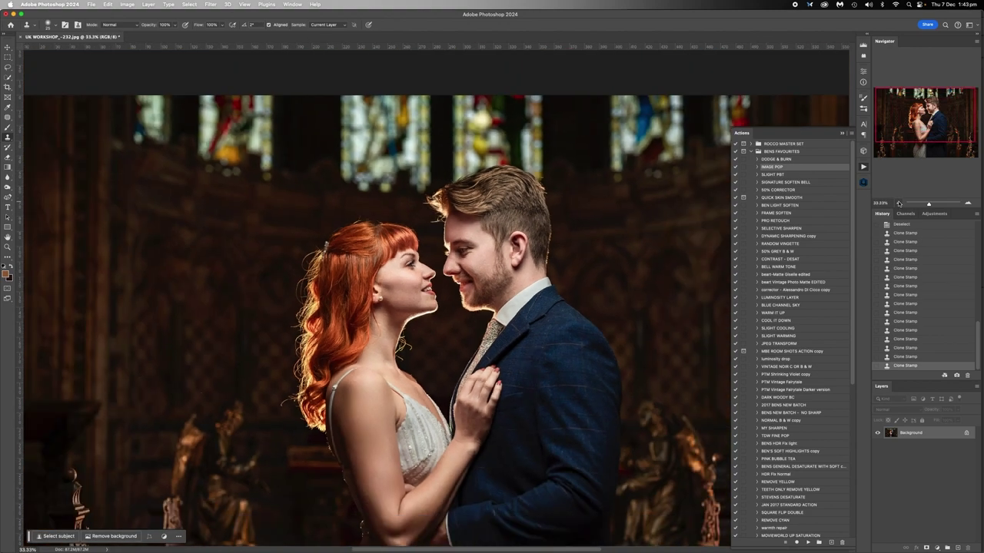
click(899, 204)
click(899, 204)
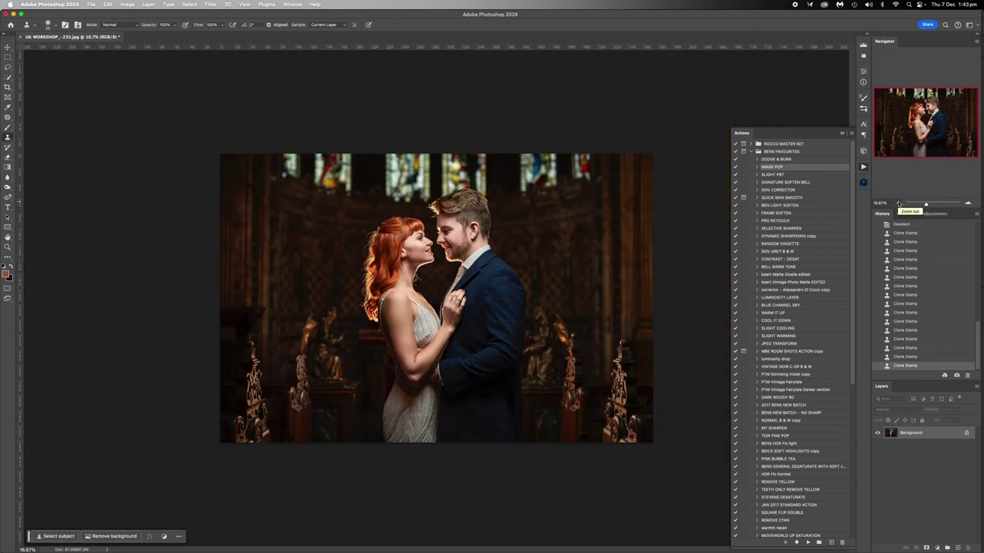
click(967, 204)
click(968, 204)
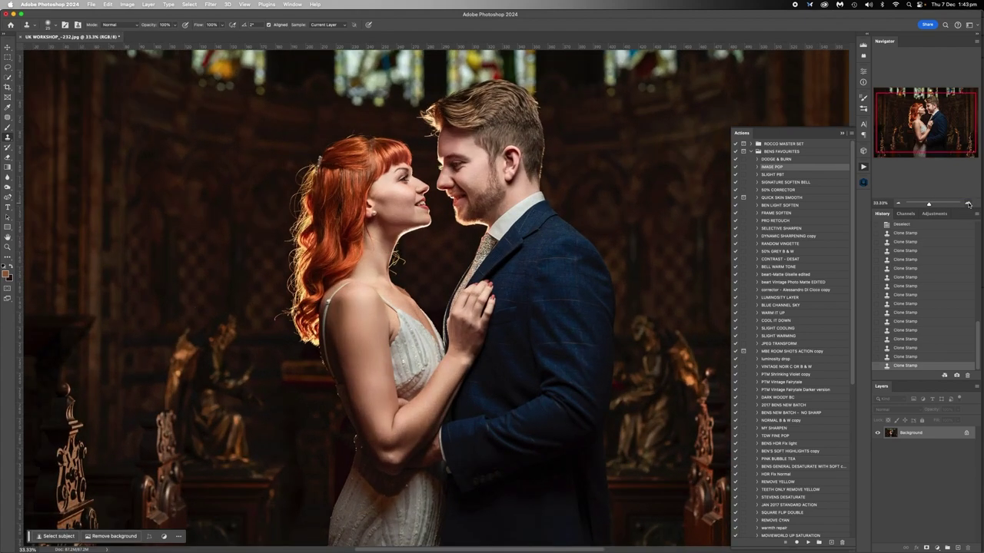
click(968, 203)
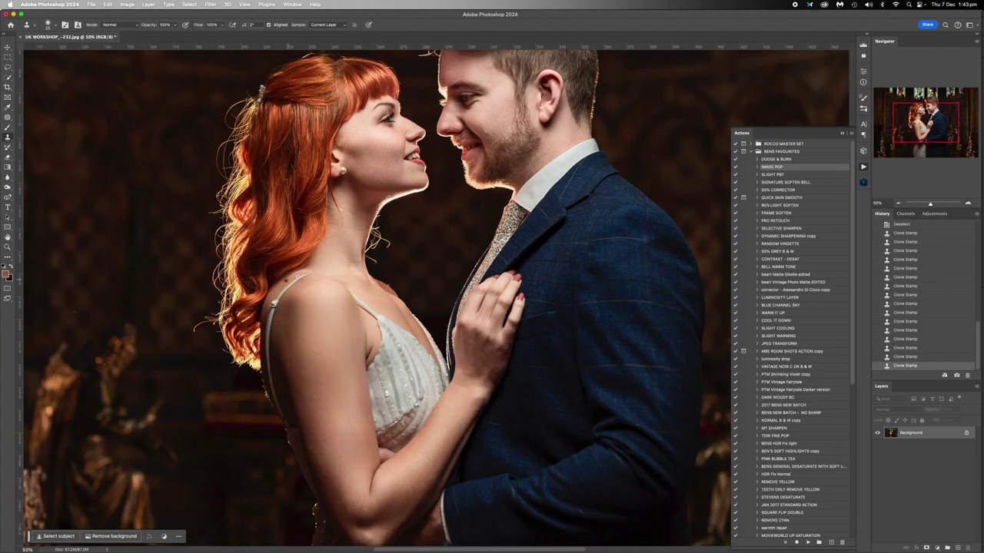
scroll(430, 292, up, 5)
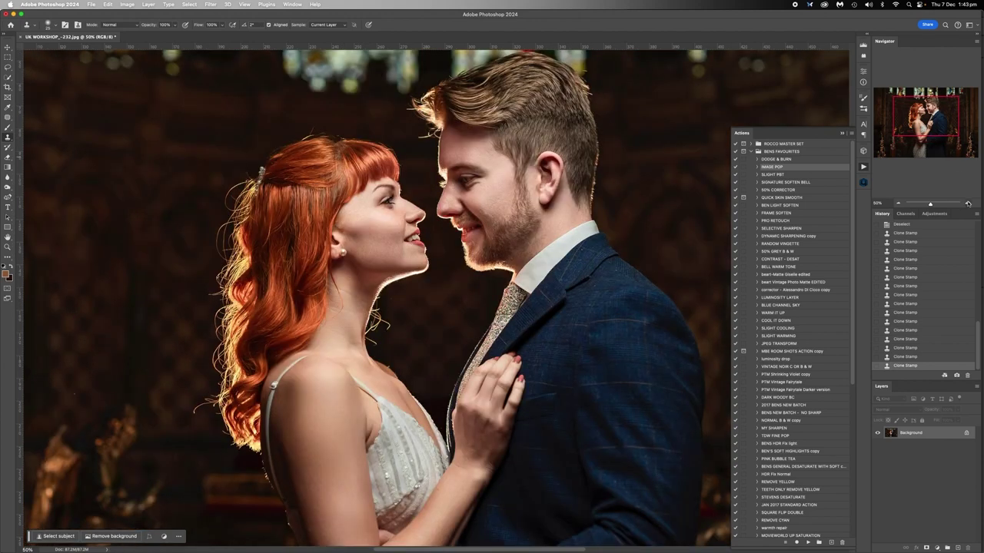
scroll(439, 258, up, 3)
scroll(439, 258, up, 4)
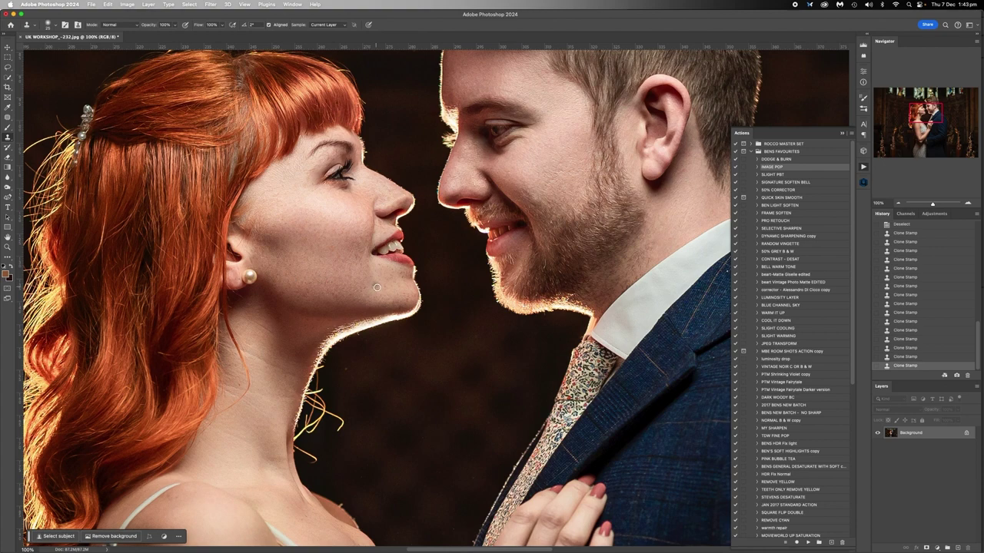
scroll(268, 330, down, 12)
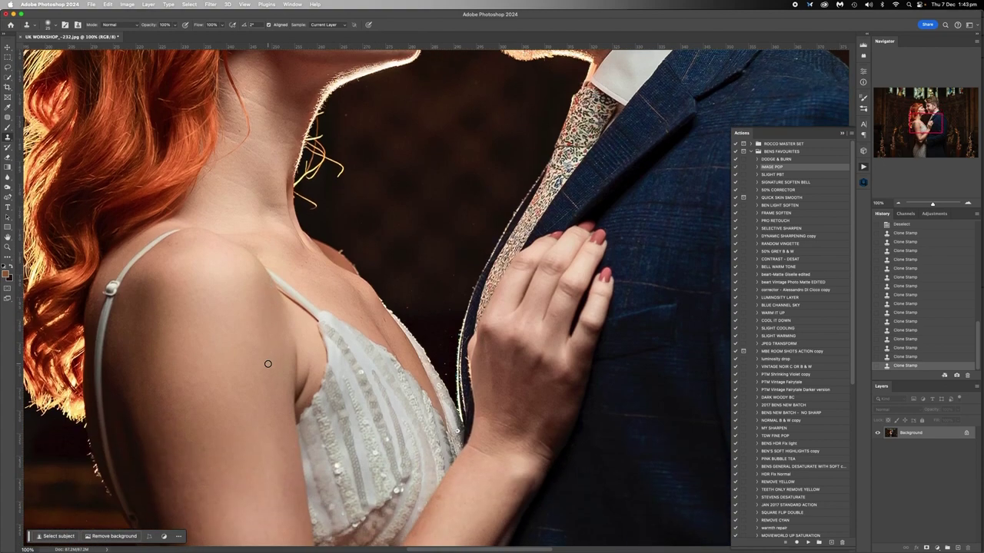
scroll(268, 363, up, 12)
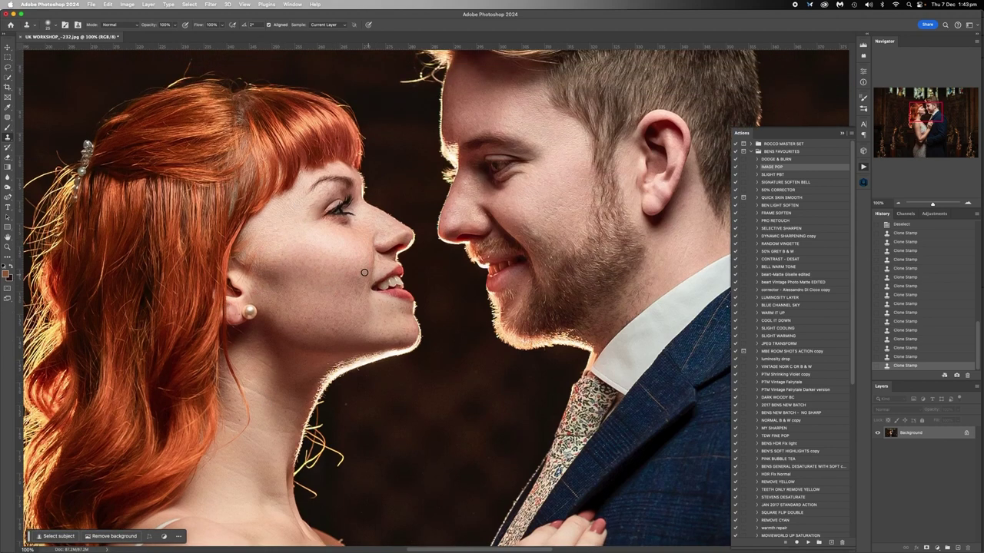
click(899, 205)
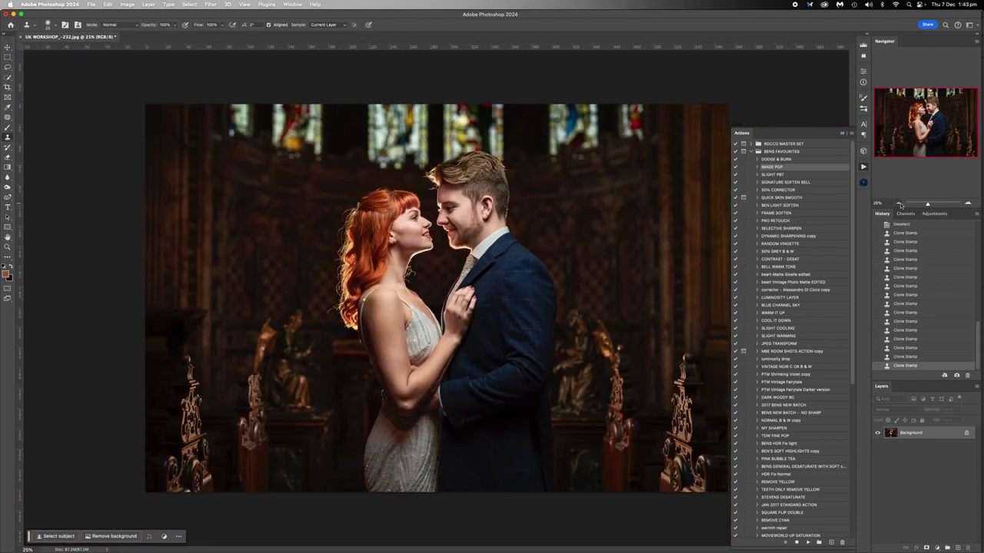
click(968, 204)
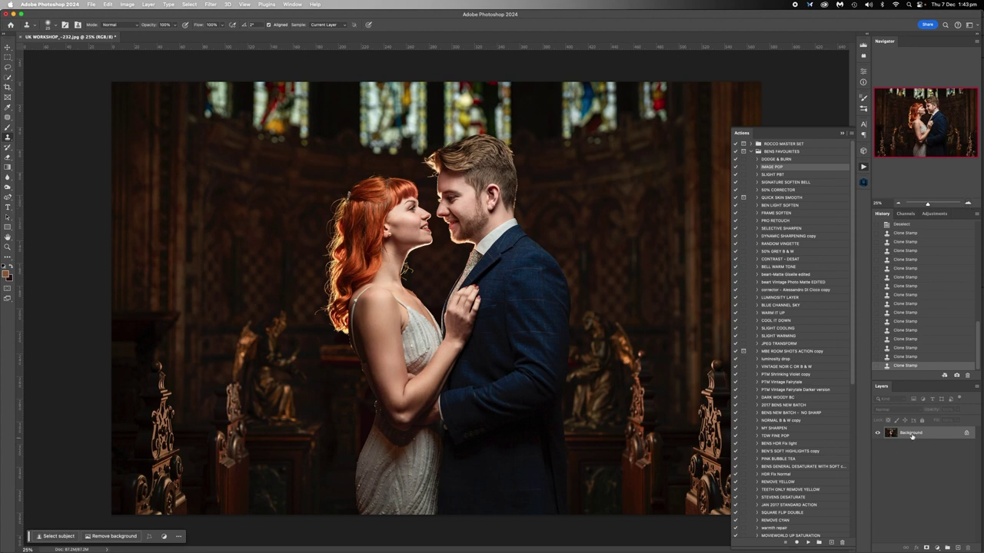
Step: Lower the contrast to -50 with Brightness/Contrast on a duplicate of the Background layer, and add a layer mask to that duplicate
drag(911, 433, 957, 547)
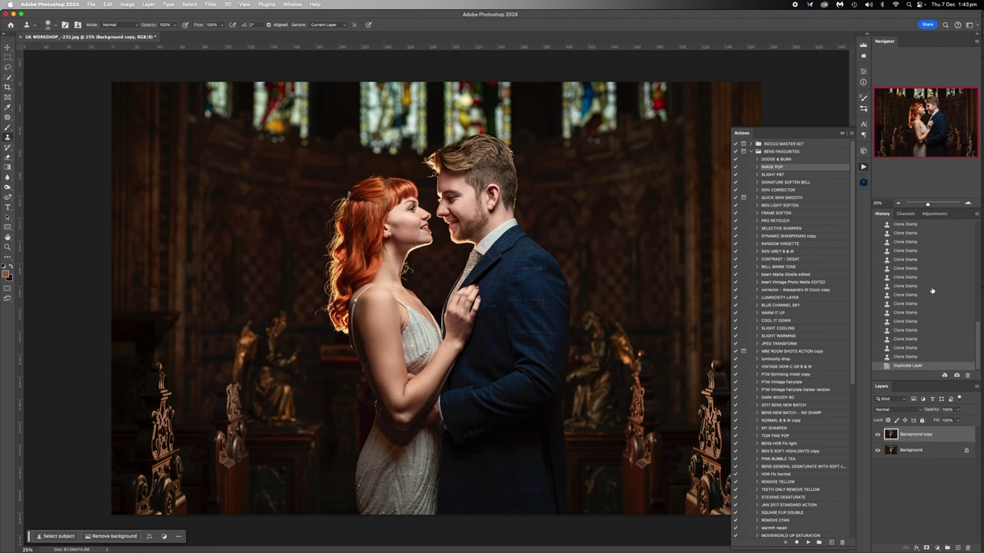
click(897, 203)
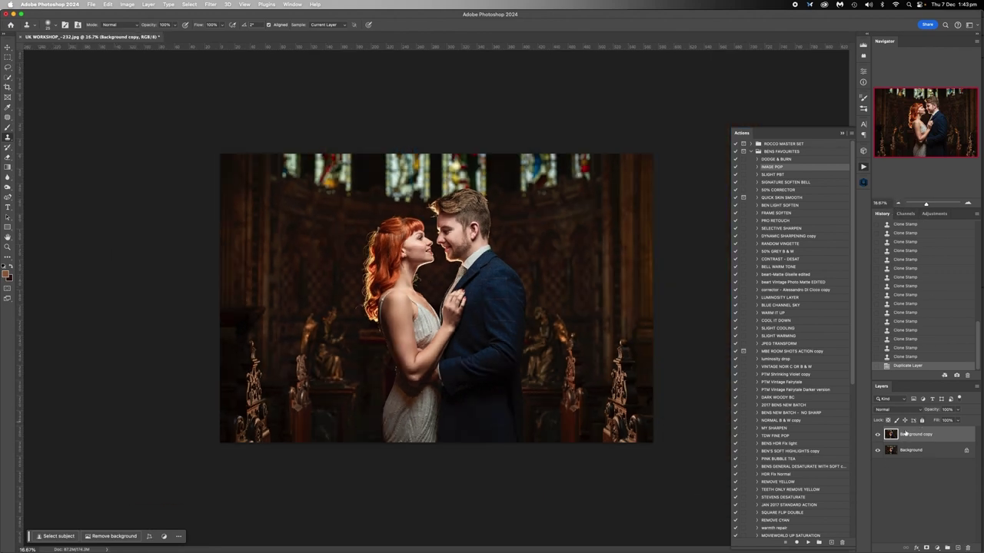
click(127, 5)
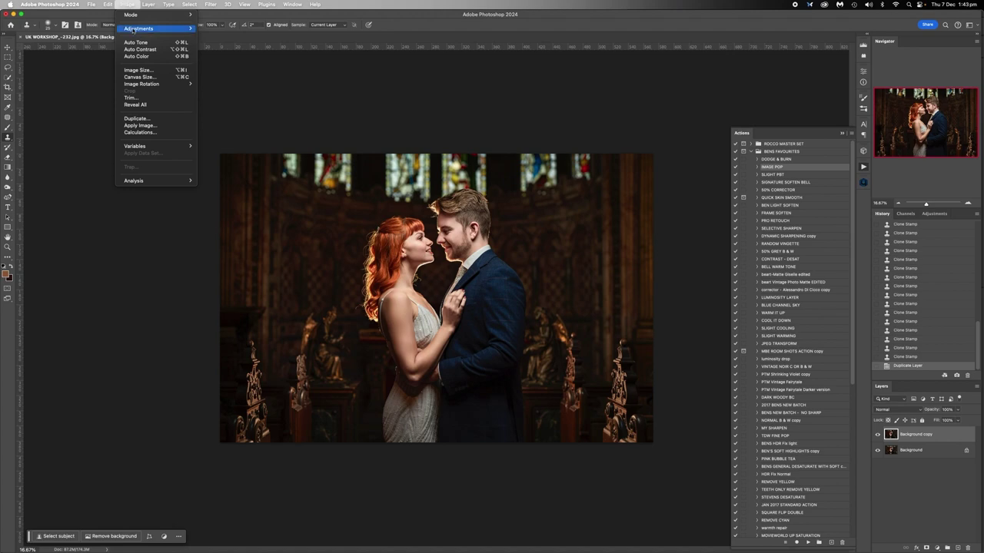
mouse_move(136, 29)
click(223, 29)
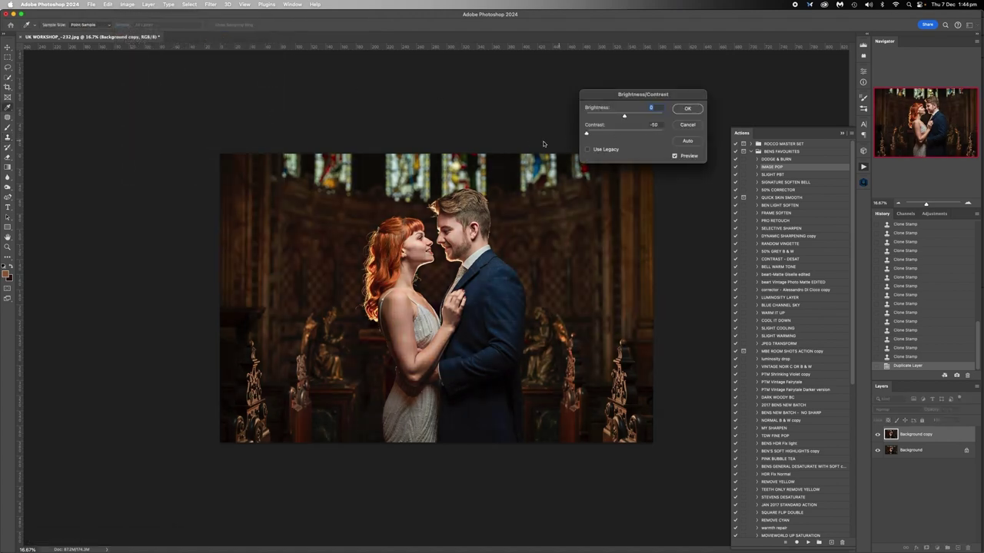
click(688, 142)
click(688, 141)
key(Tab)
drag(588, 135, 525, 136)
click(690, 109)
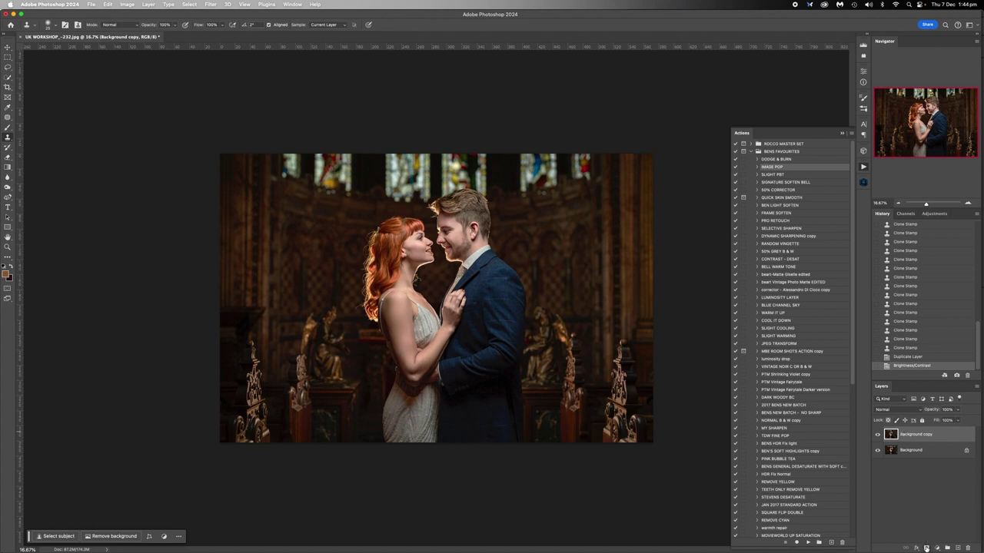
click(926, 547)
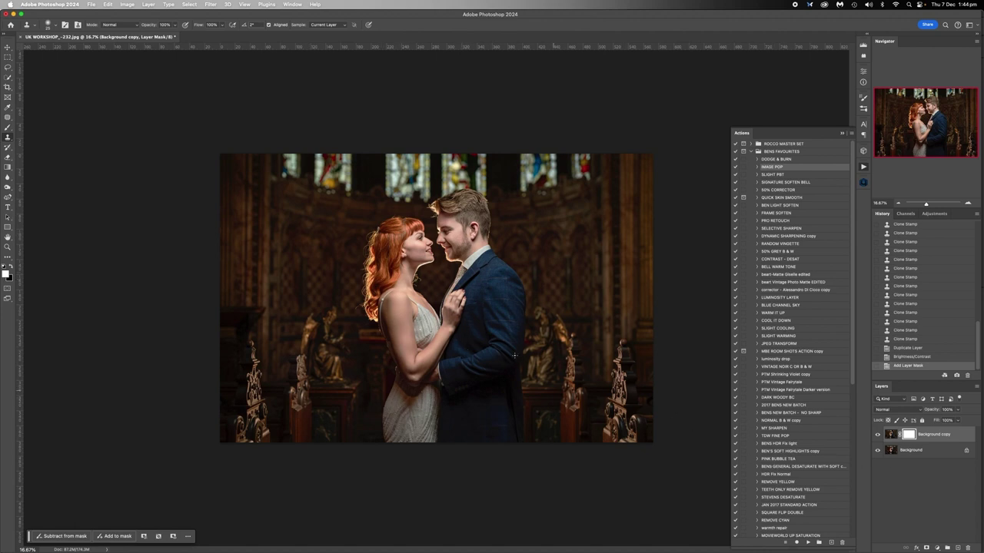
Step: Compare the photo with and without the low-contrast Background copy by toggling that layer's visibility
click(878, 435)
click(877, 435)
click(877, 435)
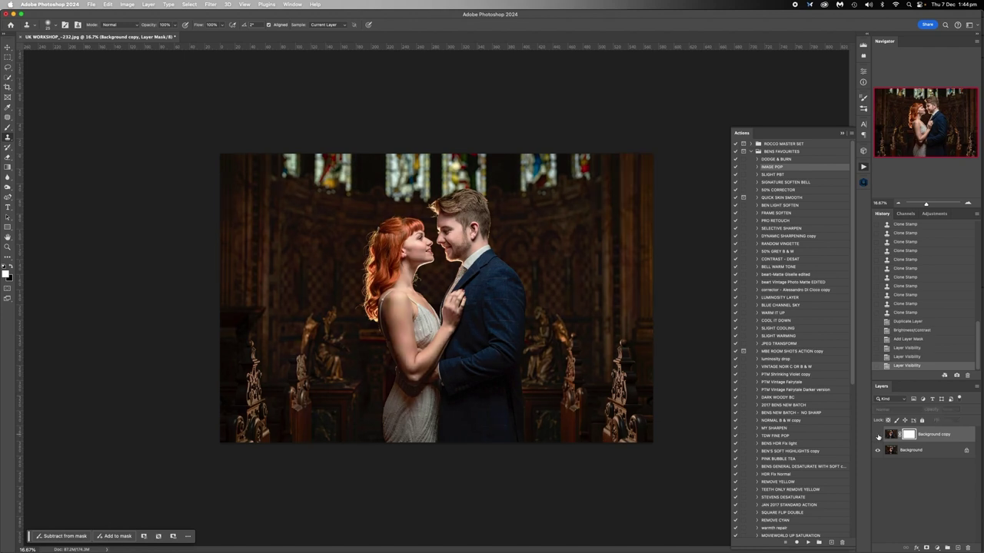
click(877, 435)
click(878, 435)
click(878, 435)
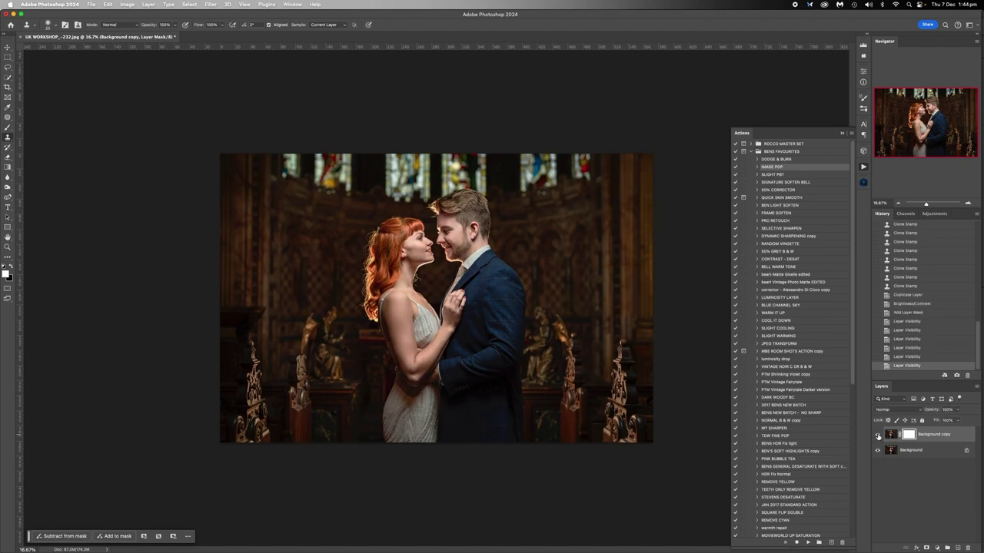
click(877, 435)
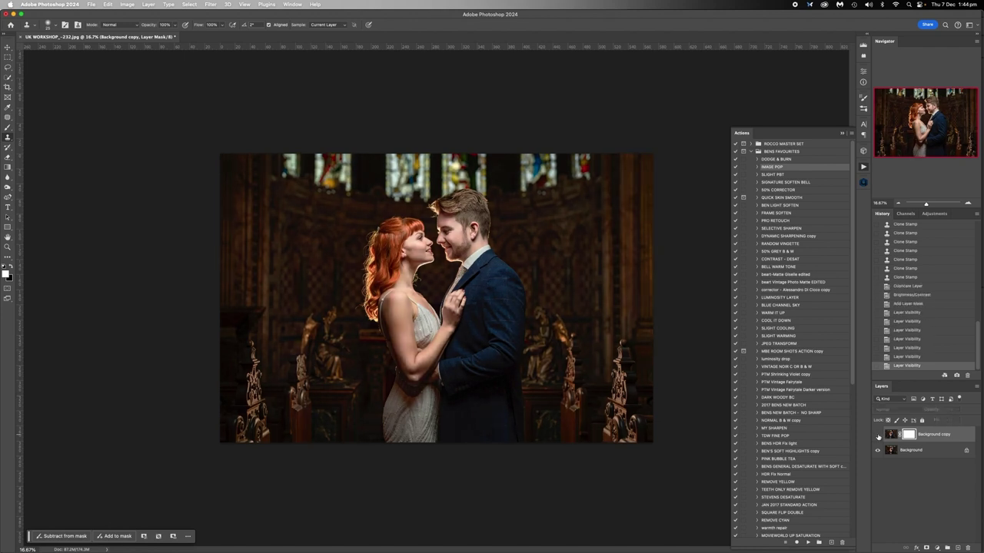
click(878, 435)
click(877, 435)
click(877, 434)
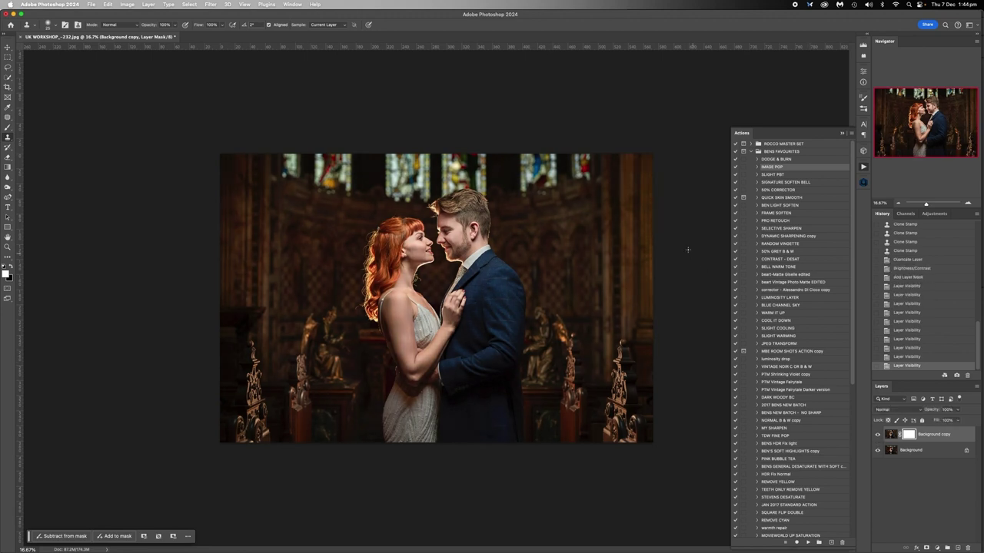
click(877, 436)
click(877, 436)
click(877, 436)
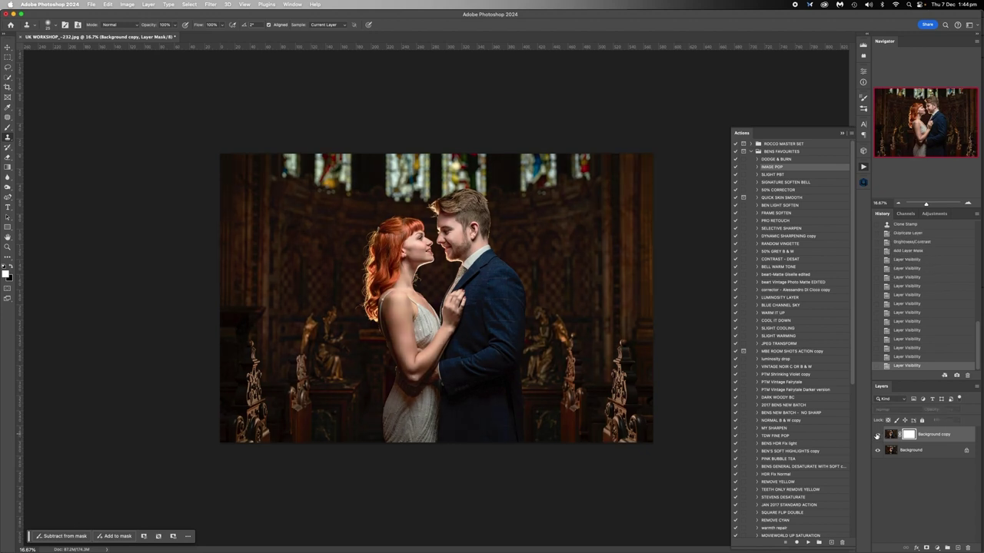
click(877, 436)
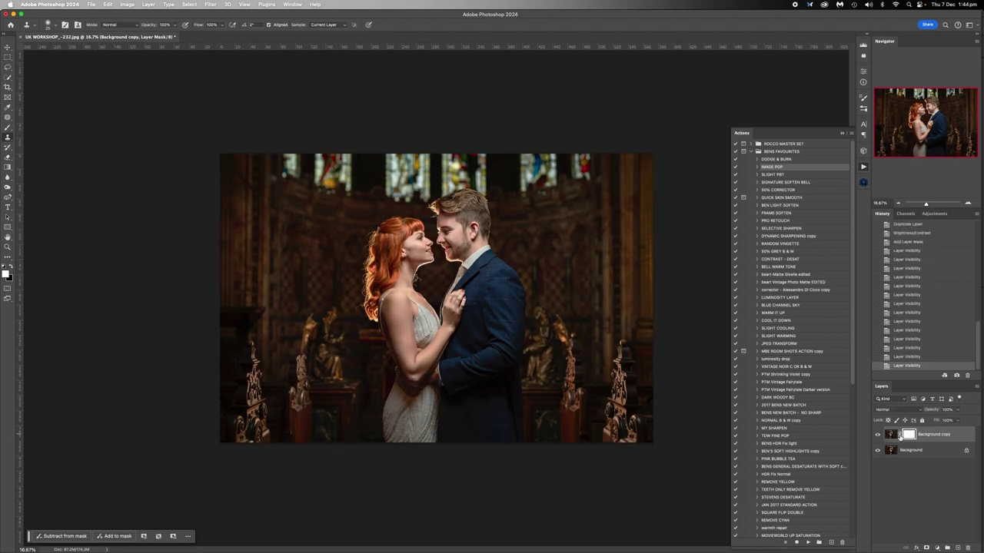
Step: Target the Background copy's layer mask and set the Brush tool to black, Normal mode and 100% opacity
click(13, 267)
click(8, 128)
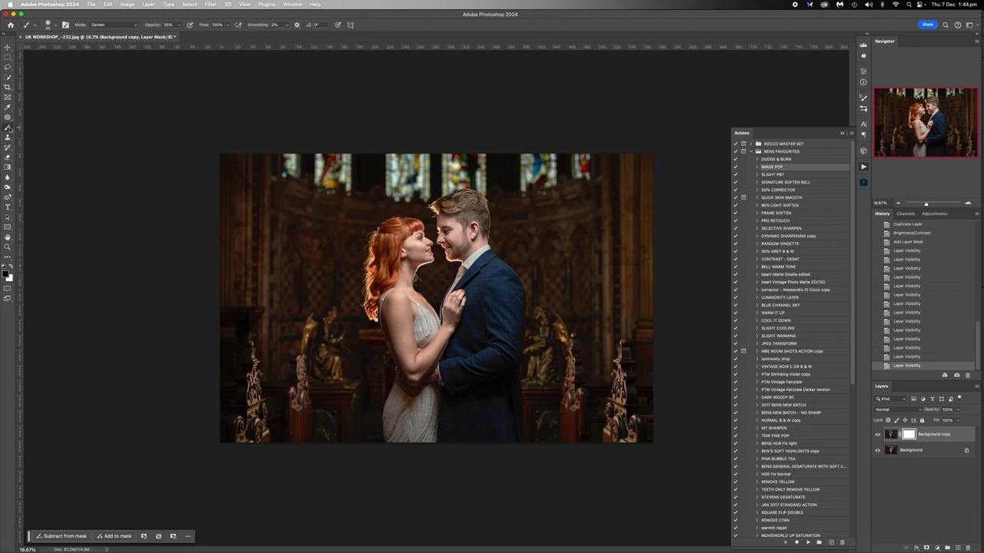
click(113, 25)
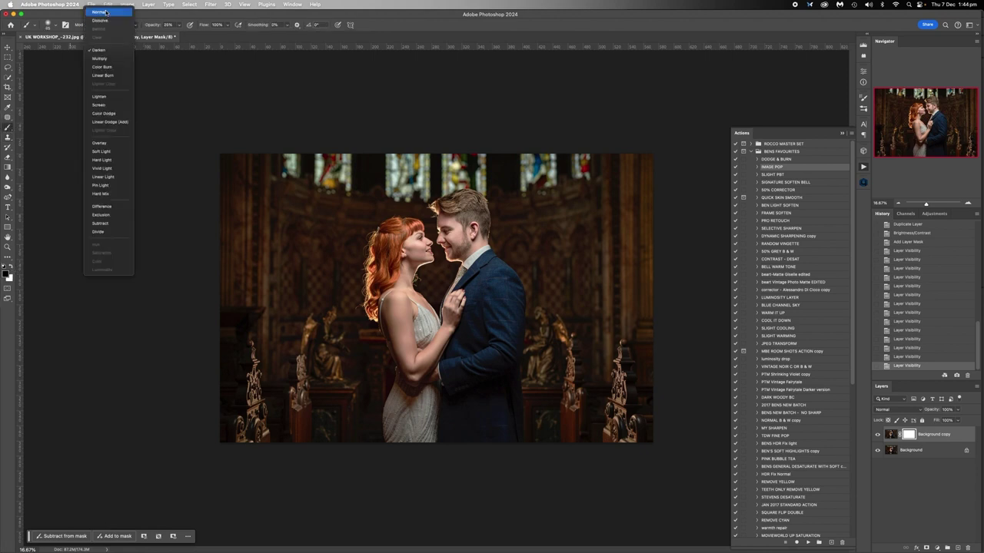
click(108, 11)
click(180, 25)
drag(179, 36, 224, 35)
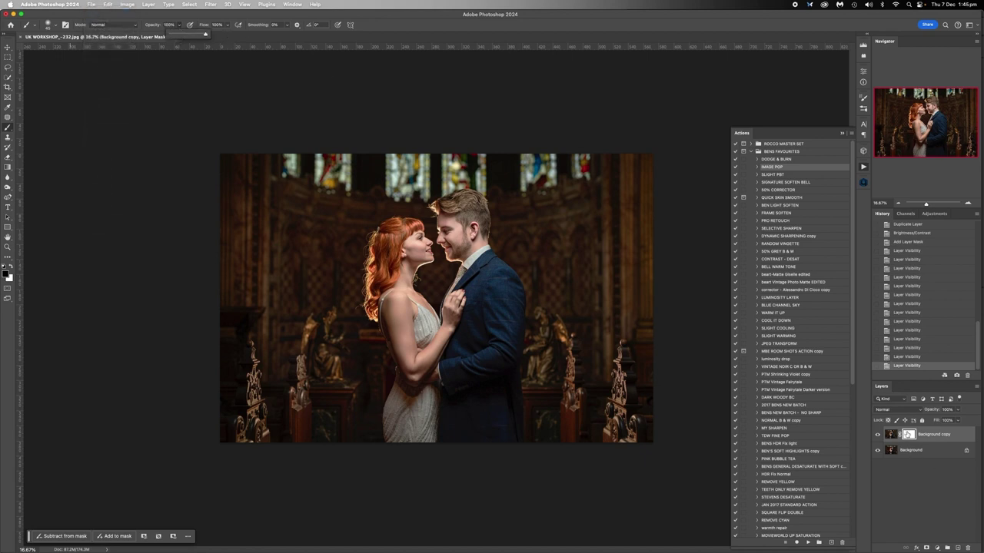
click(909, 435)
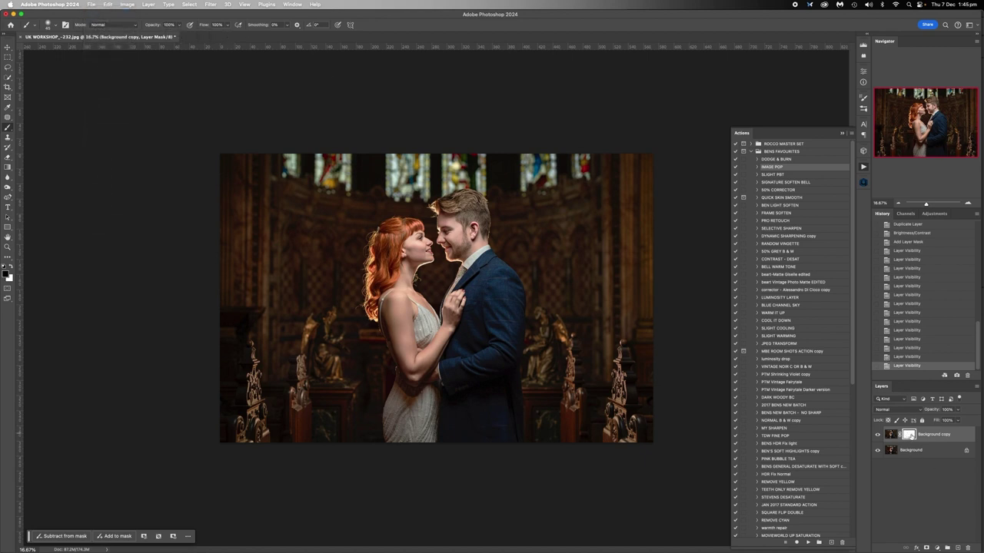
Step: Enlarge the brush and paint black on the mask over the woman's arm, wrist and hand
click(968, 203)
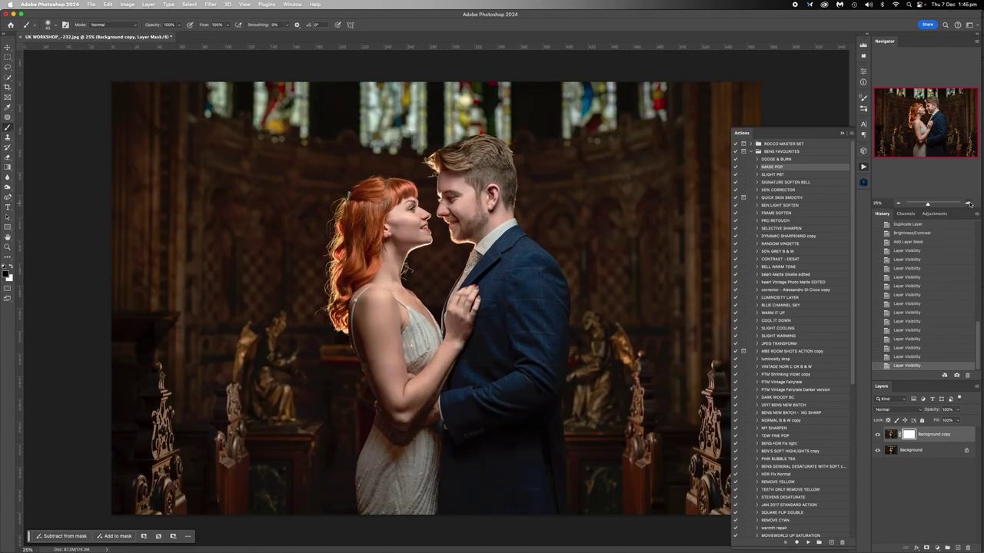
click(969, 203)
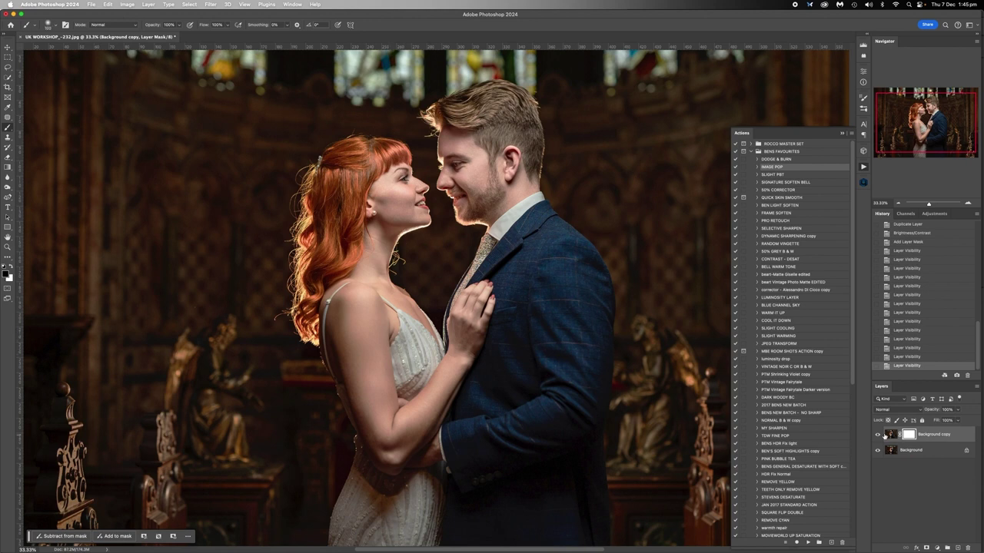
key(])
key(])
key(])
key(])
key(])
key(])
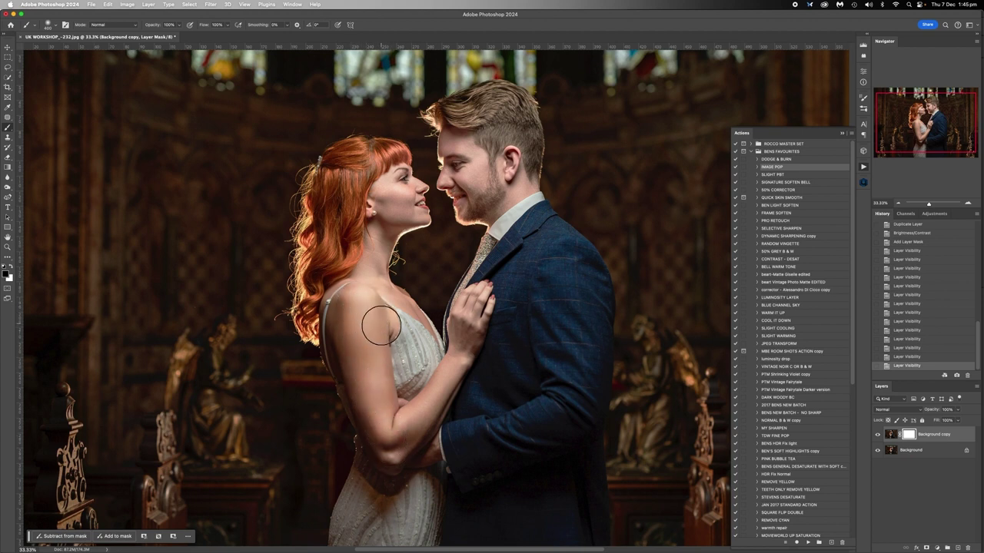
mouse_move(382, 326)
mouse_down()
mouse_move(358, 307)
mouse_move(342, 309)
mouse_move(350, 369)
mouse_move(388, 449)
mouse_move(427, 458)
mouse_up()
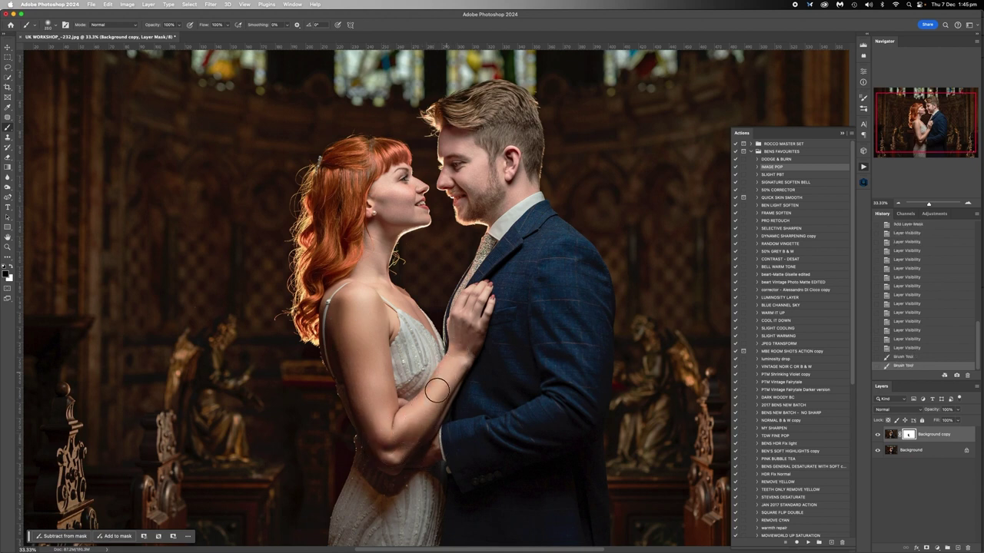
drag(460, 318, 461, 310)
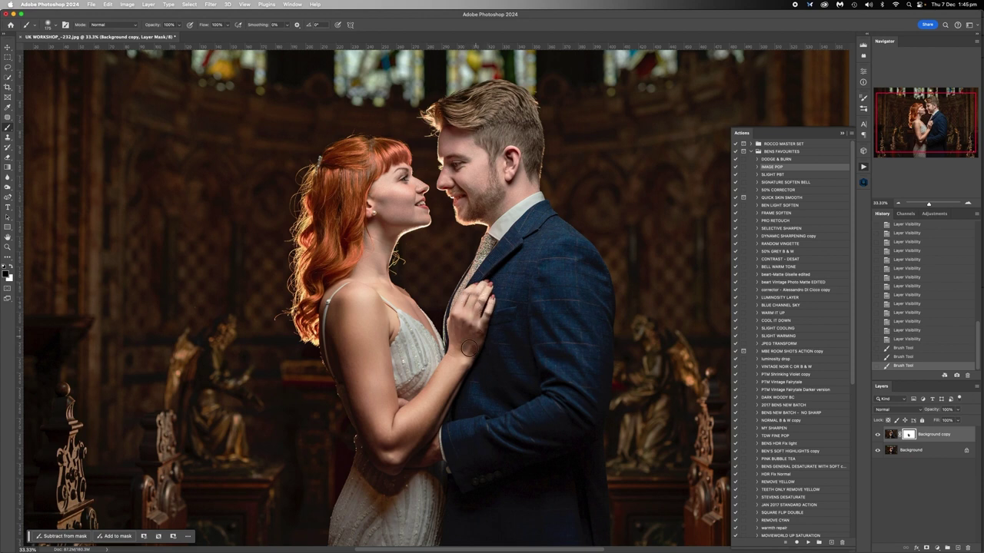
mouse_move(467, 349)
mouse_down()
mouse_move(456, 382)
mouse_move(414, 424)
mouse_up()
Step: Paint black on the mask over the woman's shoulder, dress strap and the edge of her back
key(bracketright)
key(bracketright)
drag(386, 325, 383, 311)
drag(334, 287, 350, 282)
mouse_move(330, 356)
mouse_down()
mouse_move(339, 308)
mouse_move(311, 290)
mouse_move(318, 250)
mouse_move(328, 263)
mouse_up()
Step: Mask out the woman's red hair with a larger black brush
key(bracketright)
key(bracketright)
key(bracketright)
key(bracketright)
key(bracketright)
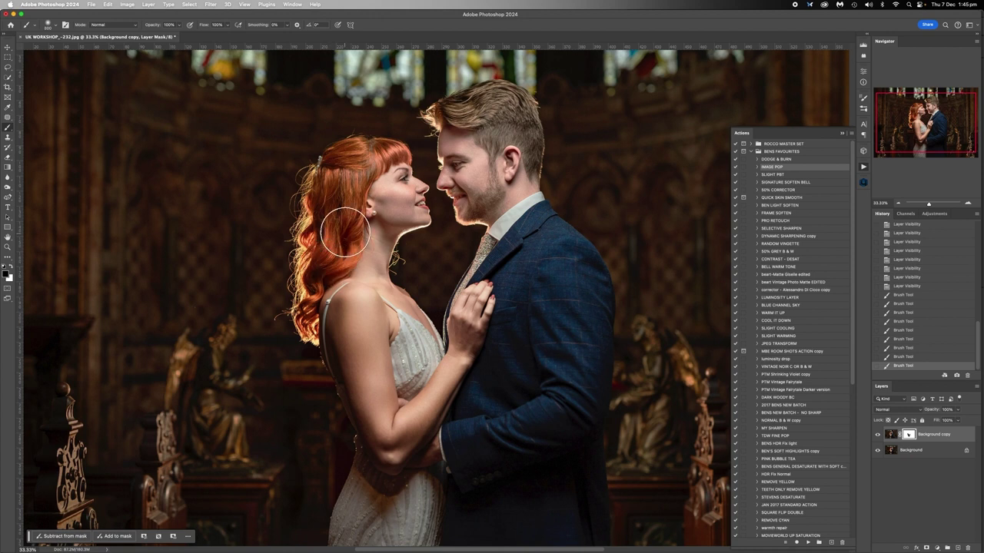
mouse_move(321, 182)
mouse_down()
mouse_move(353, 158)
mouse_move(408, 152)
mouse_move(383, 162)
mouse_move(350, 197)
mouse_move(402, 179)
mouse_up()
Step: Mask out the woman's face and jaw with a smaller brush, and check the coverage with the red mask overlay
key(bracketleft)
key(bracketleft)
key(bracketleft)
key(bracketleft)
key(bracketleft)
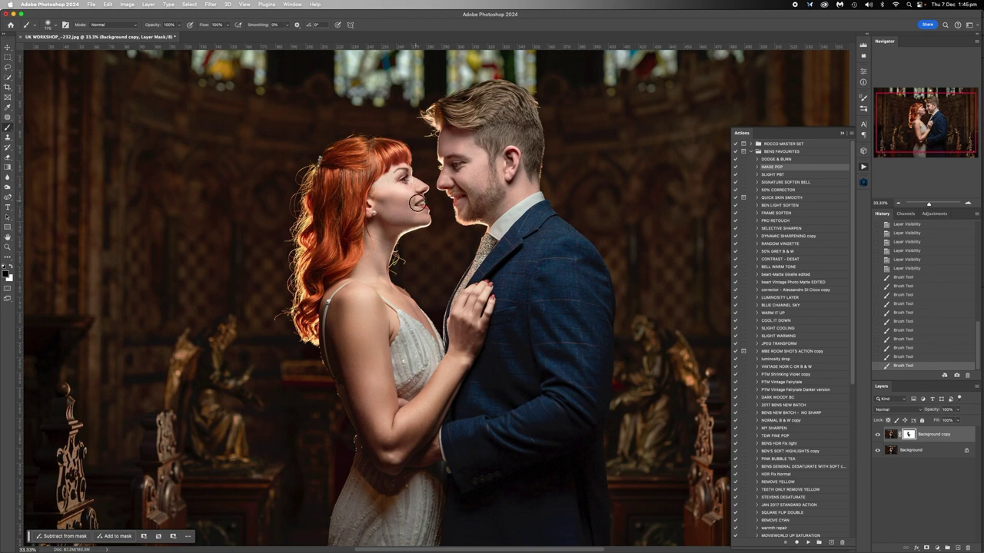
mouse_move(410, 222)
mouse_down()
mouse_move(363, 278)
mouse_move(367, 229)
mouse_move(349, 229)
mouse_move(330, 206)
mouse_move(329, 258)
mouse_move(349, 283)
mouse_move(370, 218)
mouse_move(404, 212)
mouse_move(398, 199)
mouse_move(414, 189)
mouse_move(377, 175)
mouse_move(362, 212)
mouse_up()
key(bracketright)
key(backslash)
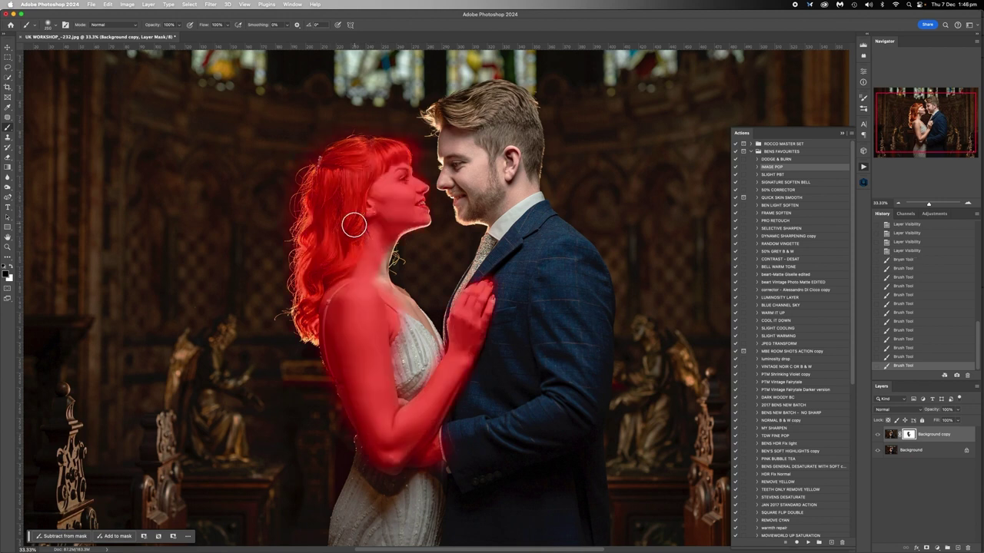
key(backslash)
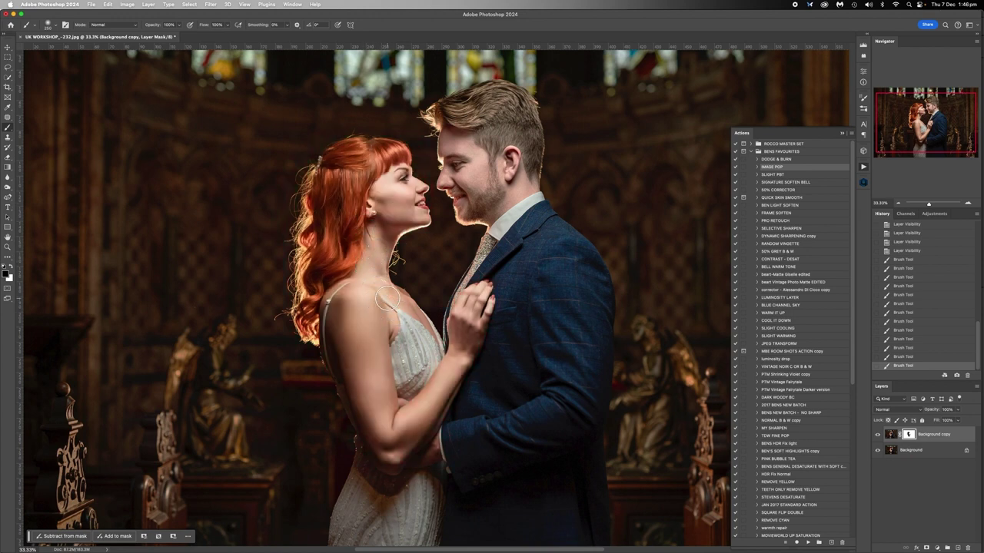
Step: Paint black on the mask over the woman's chest and dress bodice, and recheck the coverage with the mask overlay
click(409, 313)
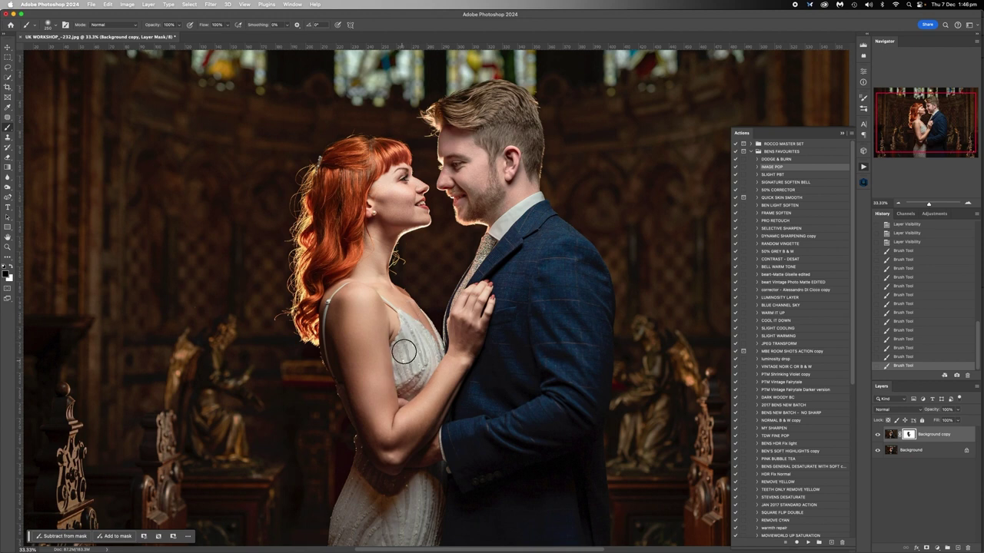
drag(407, 322, 401, 308)
key(backslash)
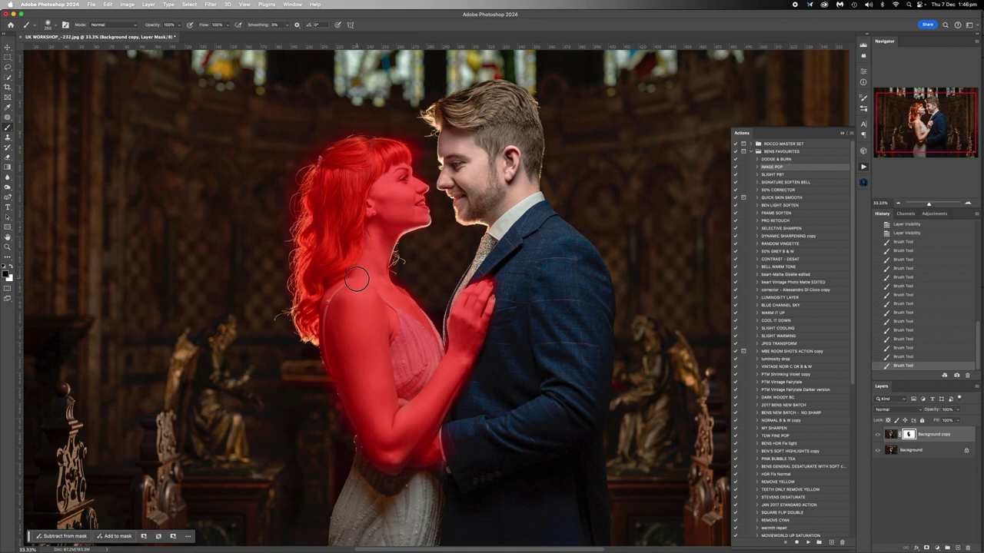
key(backslash)
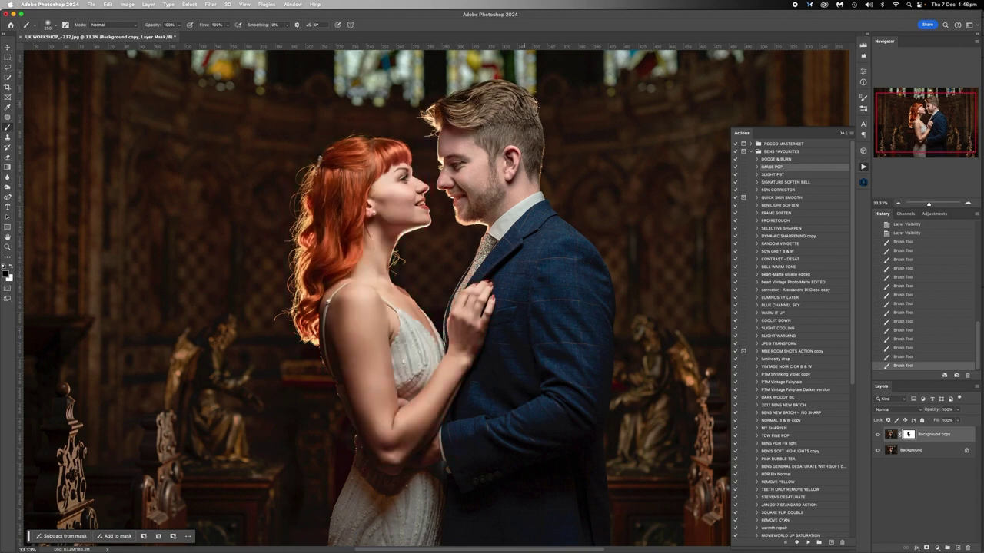
Step: Mask out the man's face, hair, collar and tie, checking the coverage with the mask overlay
drag(529, 185, 492, 228)
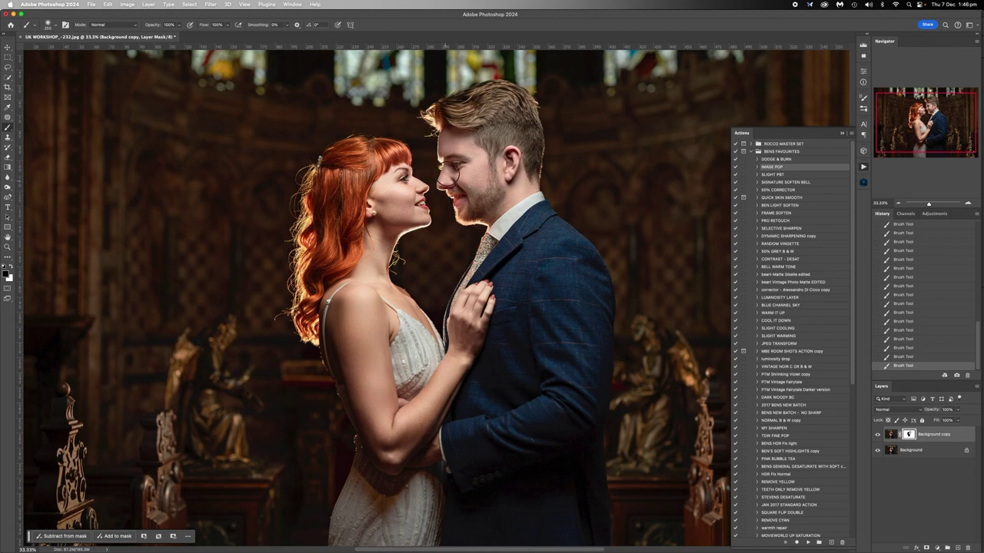
key(backslash)
key(backslash)
key(bracketleft)
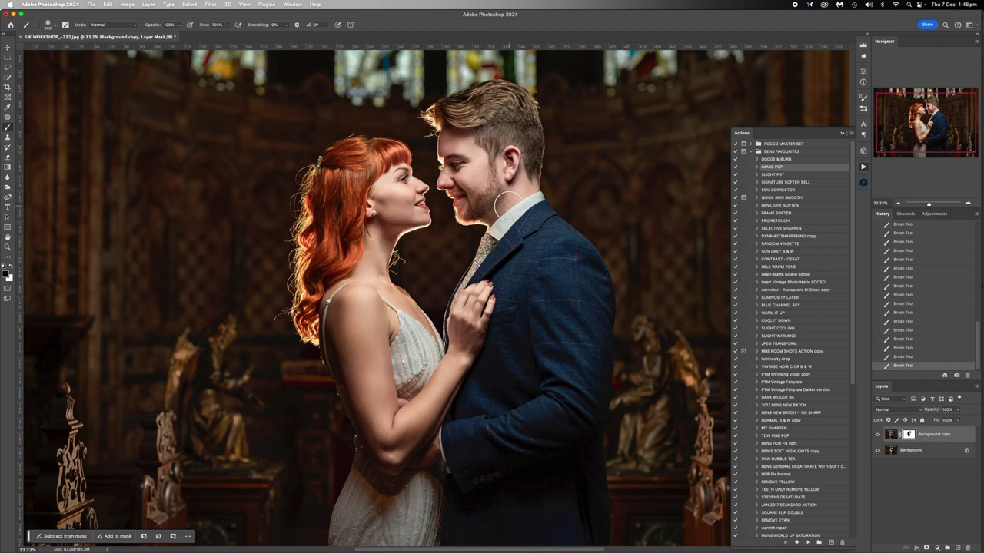
key(backslash)
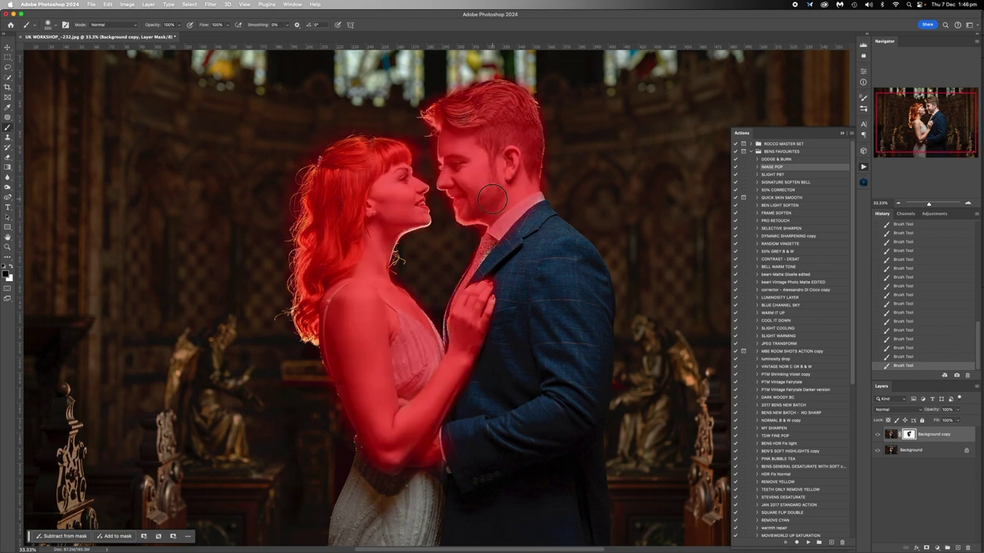
key(backslash)
Step: Lower the brush opacity to 54% and paint black on the mask over the lower dress and lower suit
scroll(426, 493, down, 3)
scroll(426, 493, down, 5)
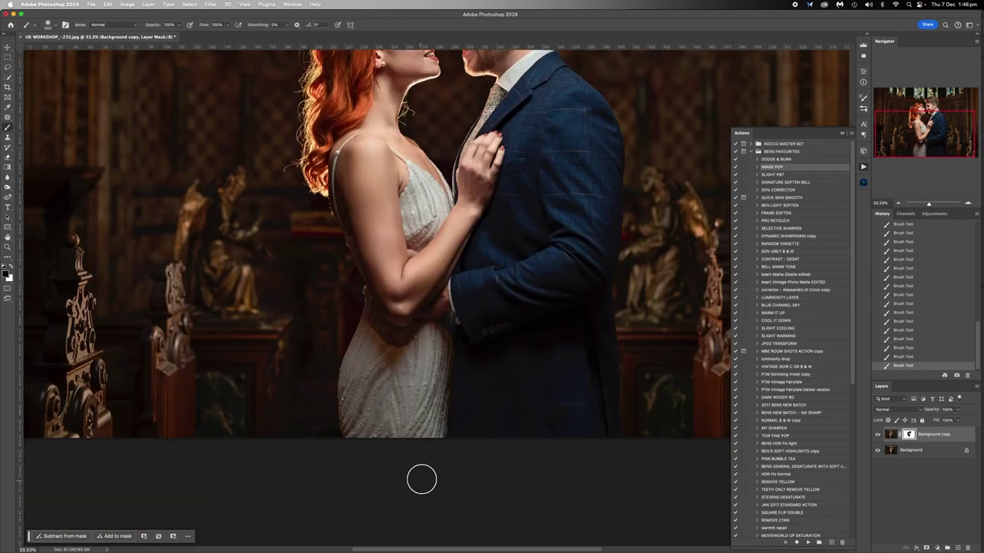
click(180, 25)
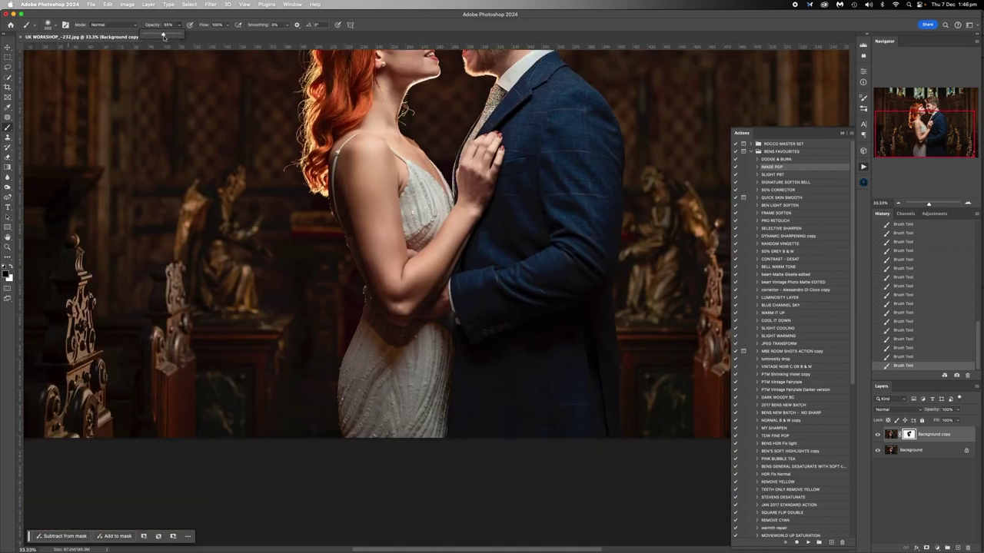
drag(163, 37, 163, 37)
click(368, 361)
key(backslash)
key(backslash)
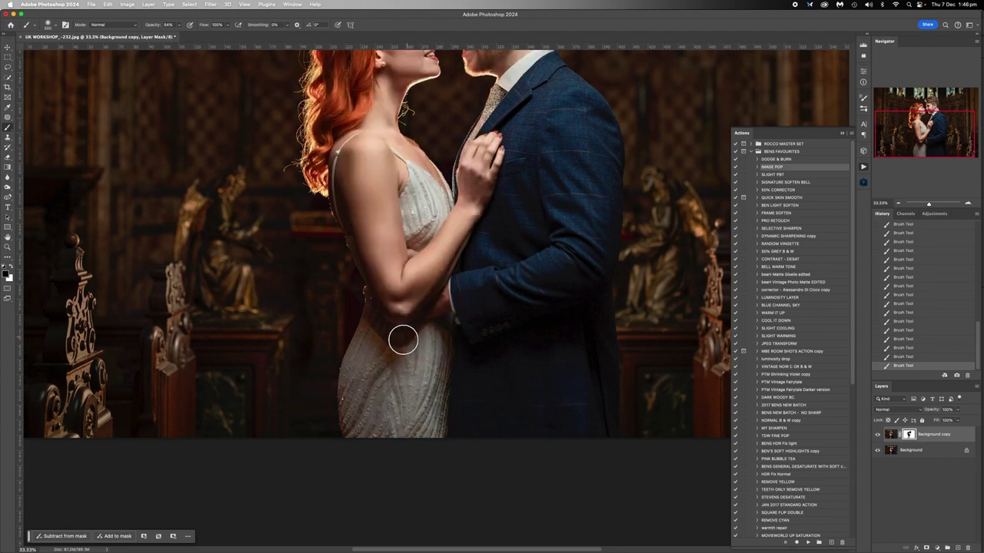
key(backslash)
key(backslash)
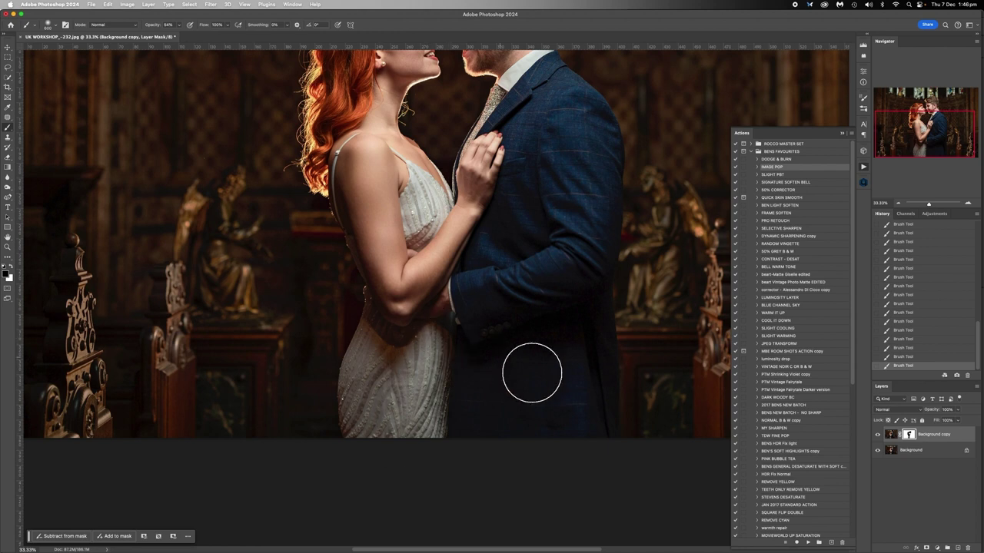
key(backslash)
key(backslash)
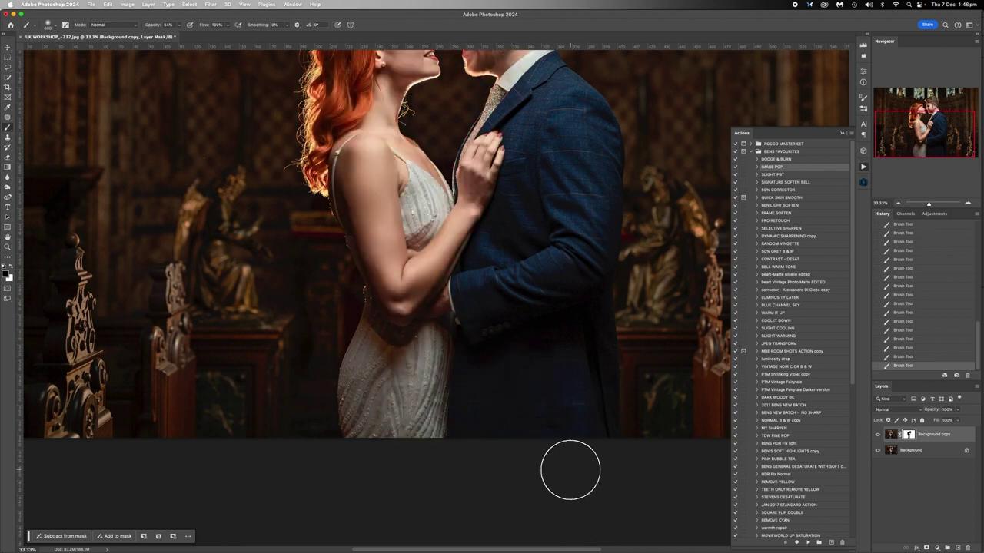
Step: Blend the mask over the couple's lower bodies with a 1000 px brush, and inspect the coverage with the mask overlay
key(bracketright)
key(bracketright)
key(bracketright)
key(bracketright)
key(bracketright)
key(bracketright)
key(bracketright)
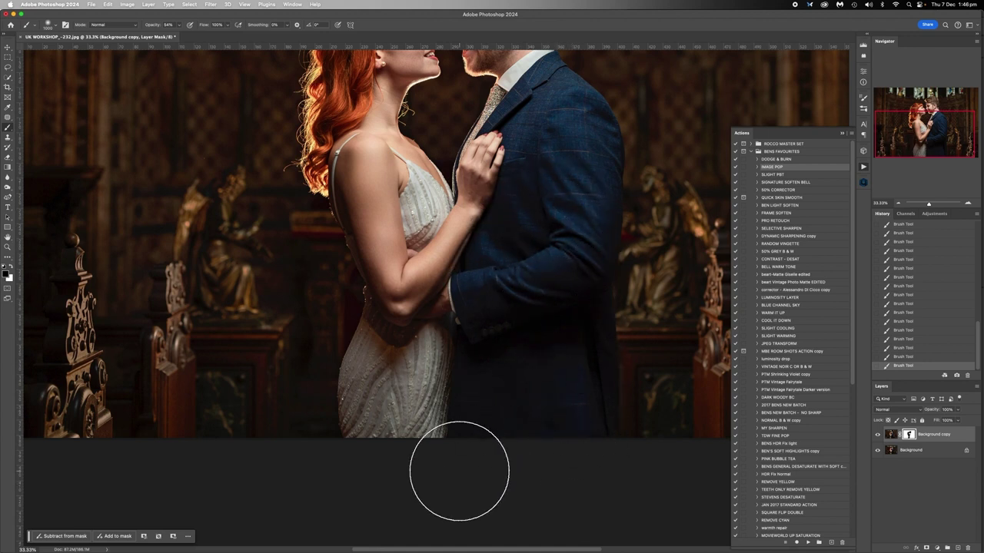
scroll(453, 504, up, 2)
scroll(459, 503, up, 6)
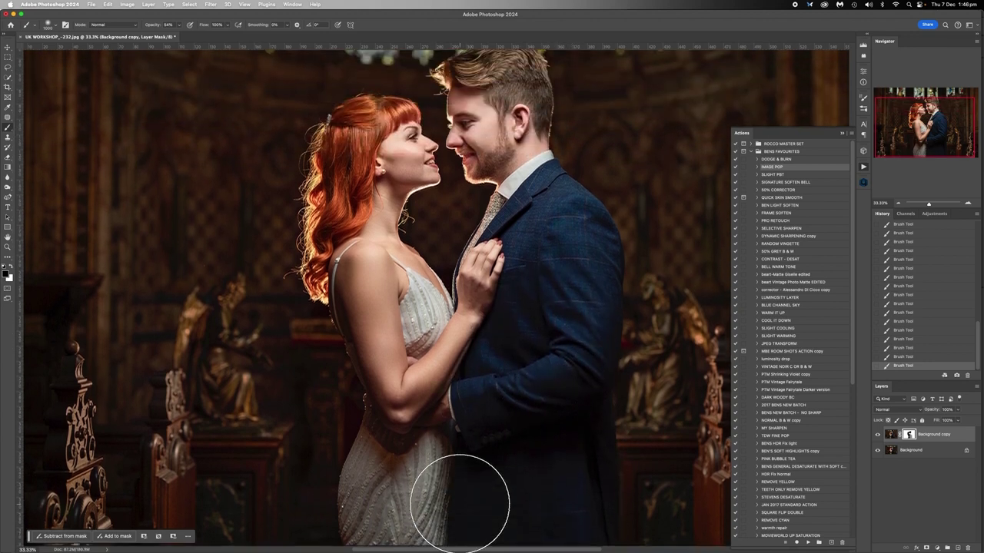
key(backslash)
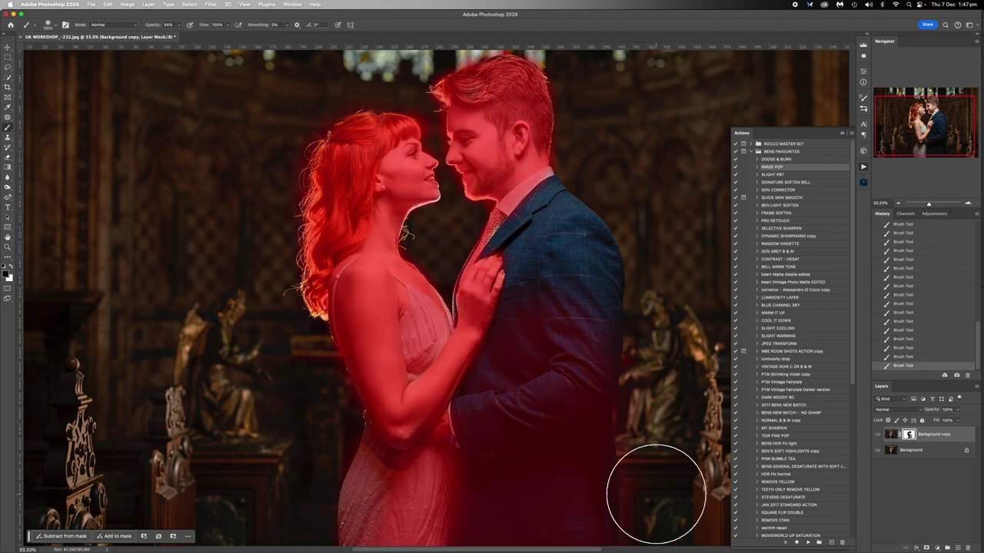
scroll(510, 474, down, 6)
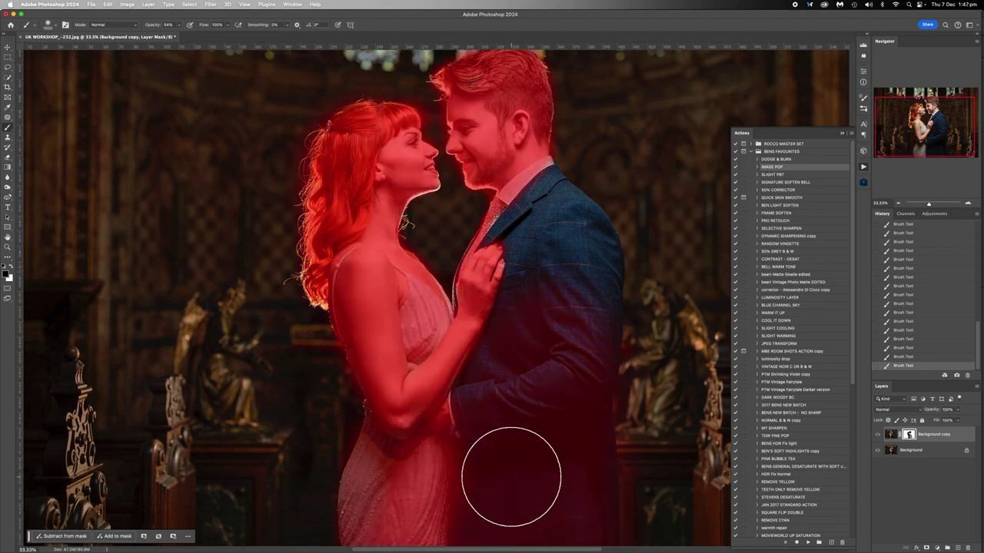
scroll(510, 476, down, 2)
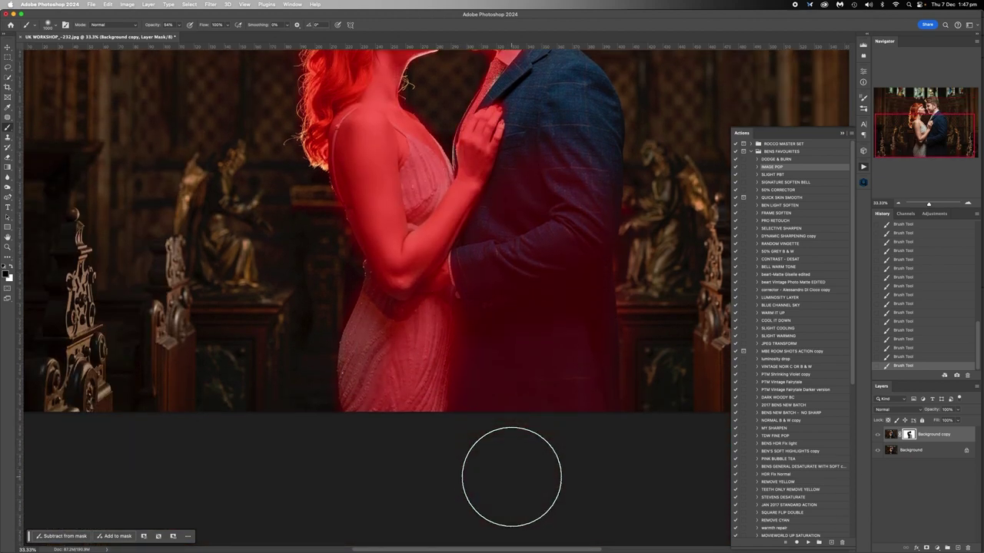
scroll(511, 477, up, 9)
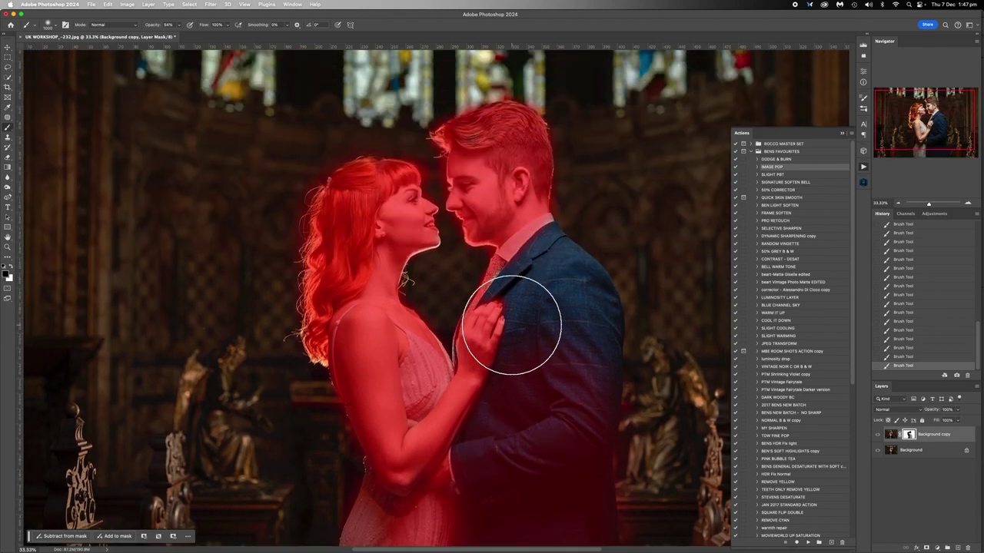
Step: With the mask overlay shown, reduce the brush to 80 px, raise its opacity to 100% and touch up the man's collar edge
key(bracketleft)
key(bracketleft)
key(bracketleft)
key(bracketleft)
key(bracketleft)
key(bracketleft)
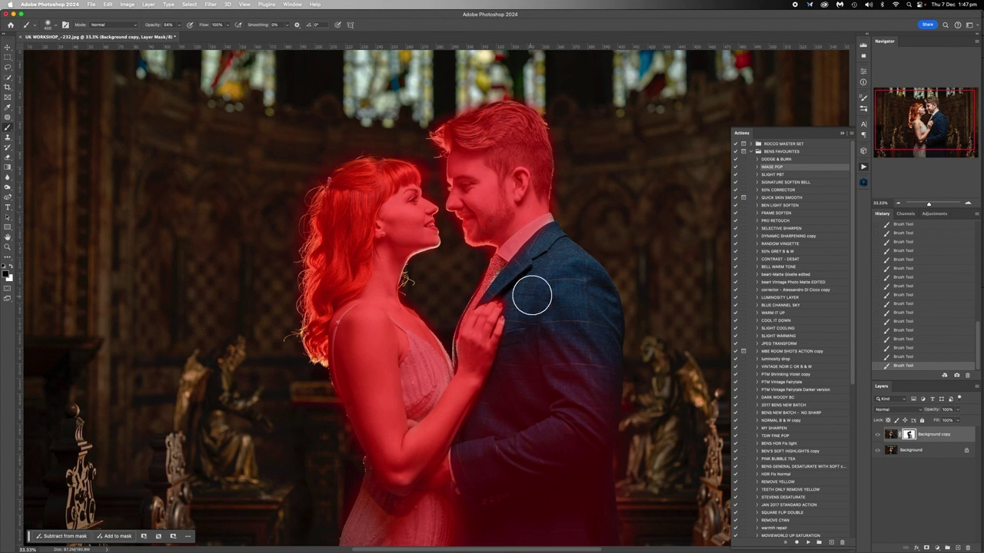
key(bracketleft)
key(bracketleft)
key(bracketleft)
key(bracketleft)
key(bracketleft)
scroll(553, 371, down, 5)
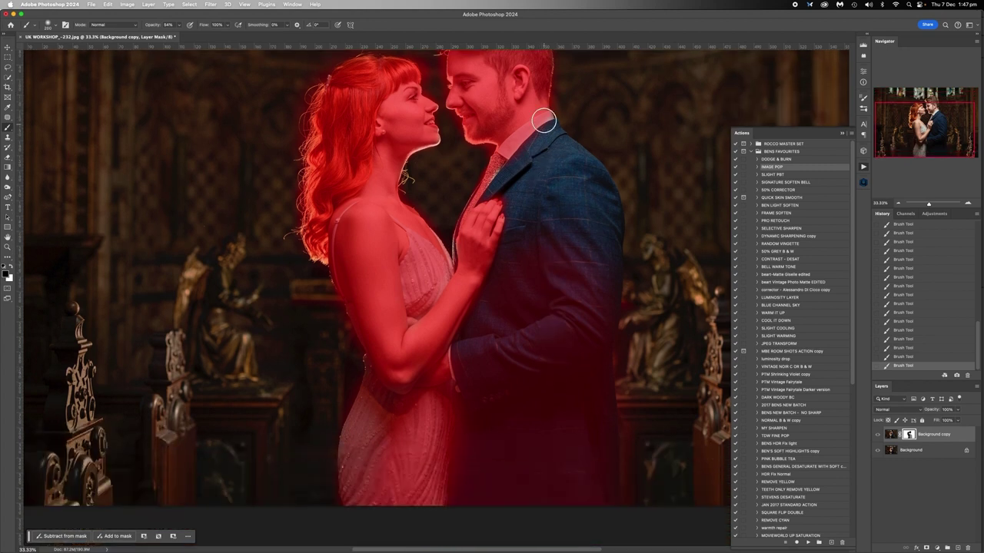
key(bracketright)
key(bracketright)
key(bracketright)
key(bracketright)
key(bracketright)
key(bracketleft)
key(bracketleft)
key(bracketleft)
key(bracketleft)
key(bracketleft)
click(180, 26)
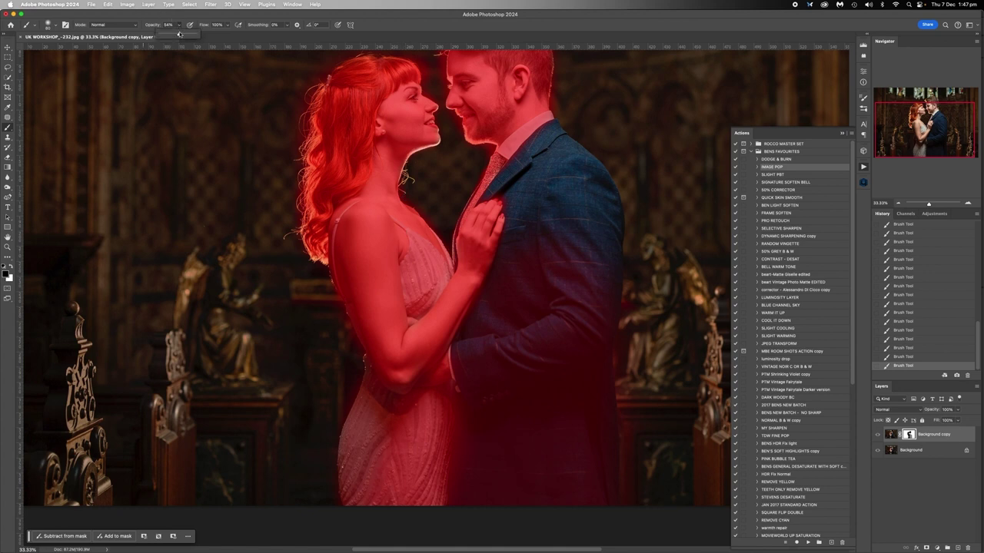
click(550, 118)
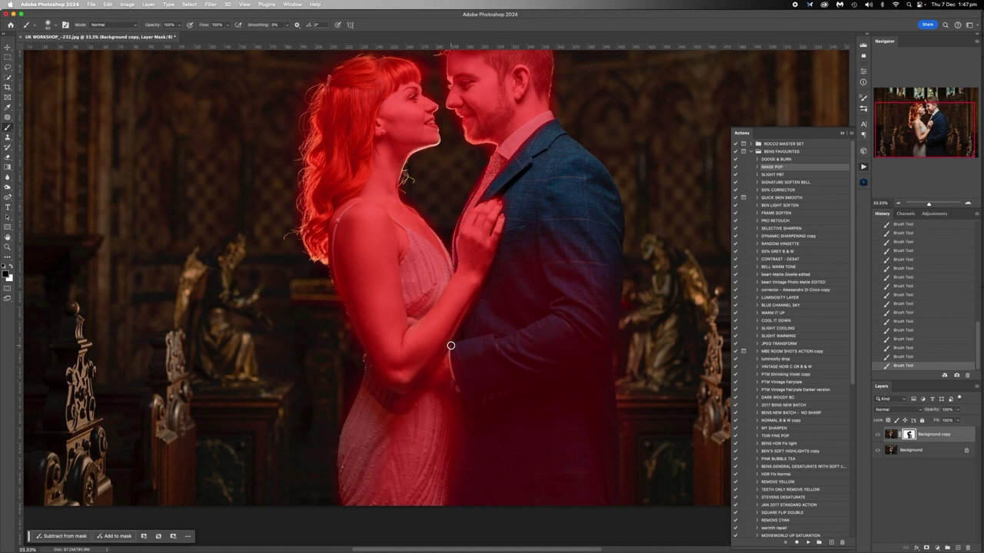
key(backslash)
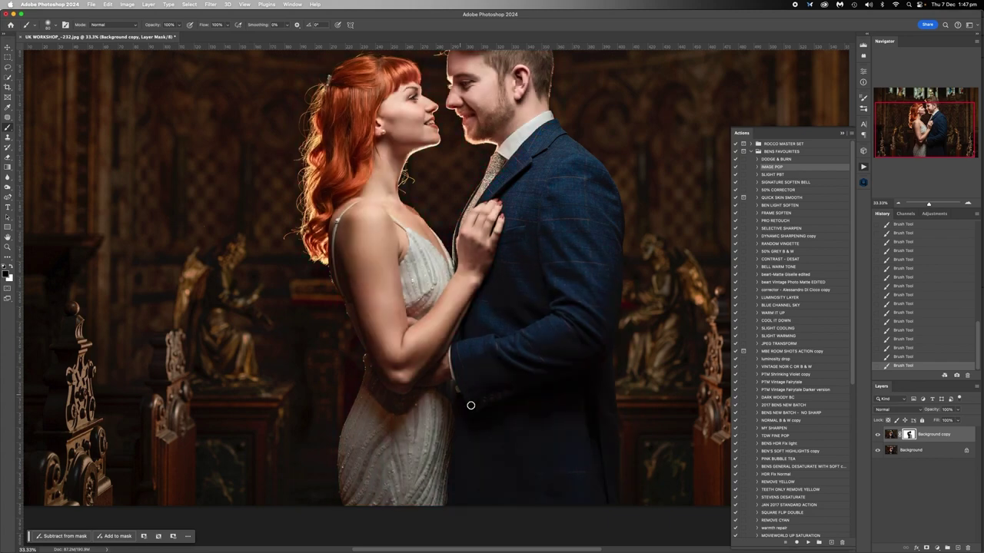
Step: Compare the whole photo with the masked duplicate layer hidden and shown
scroll(499, 358, up, 3)
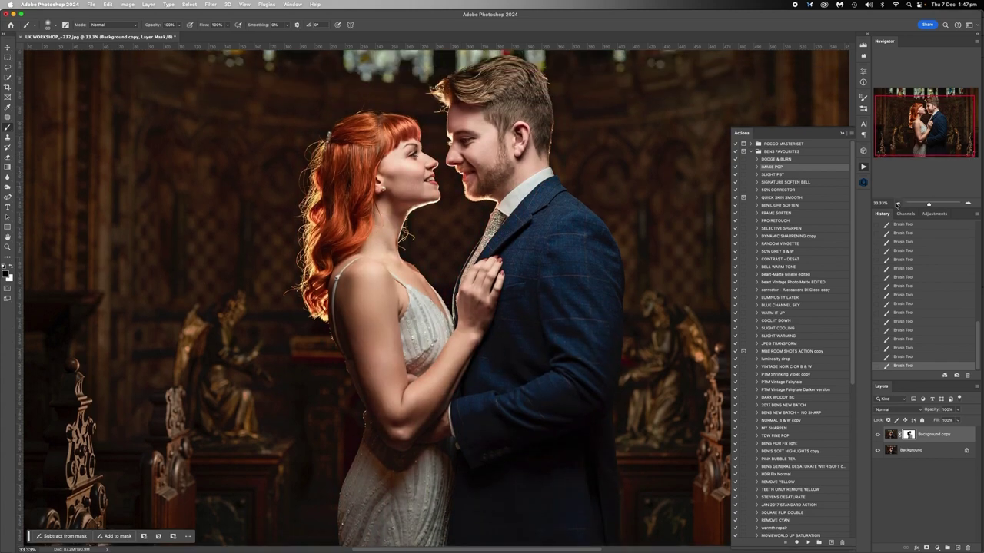
click(896, 205)
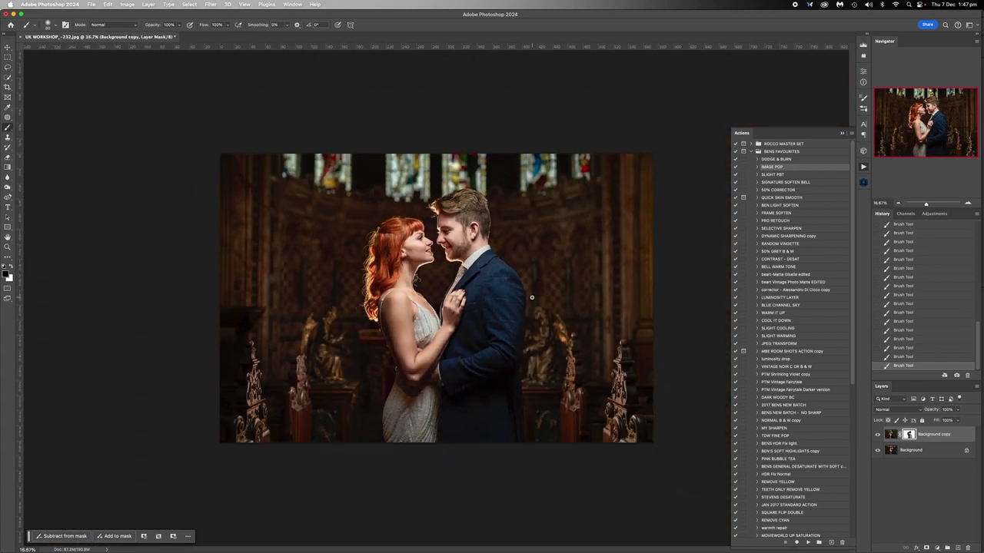
click(877, 435)
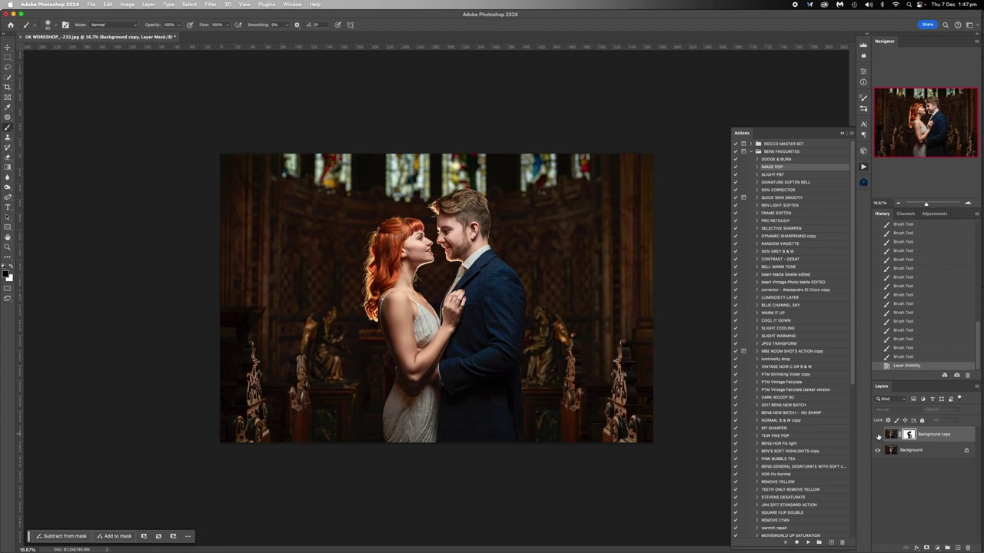
click(878, 435)
click(877, 435)
click(878, 435)
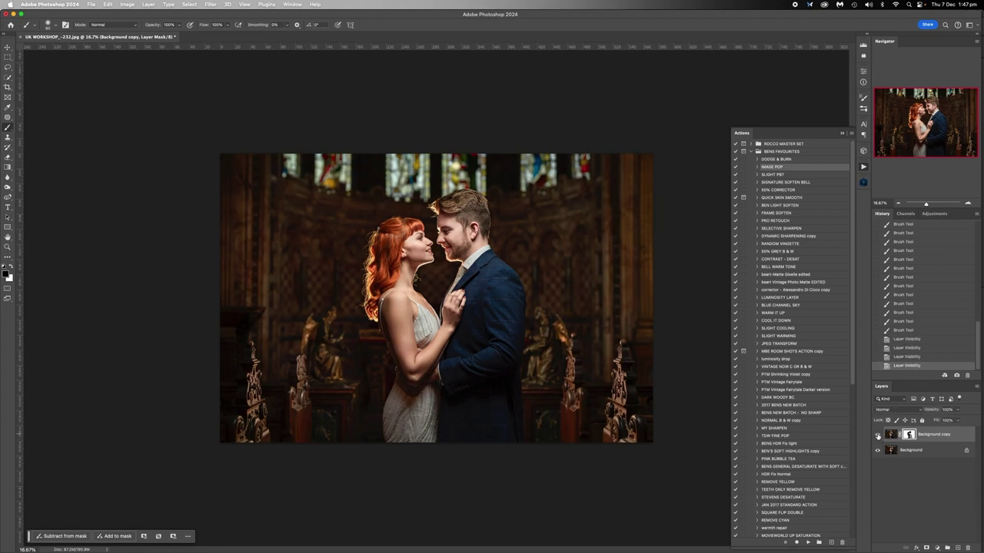
click(878, 435)
click(878, 435)
click(877, 435)
click(877, 435)
click(877, 435)
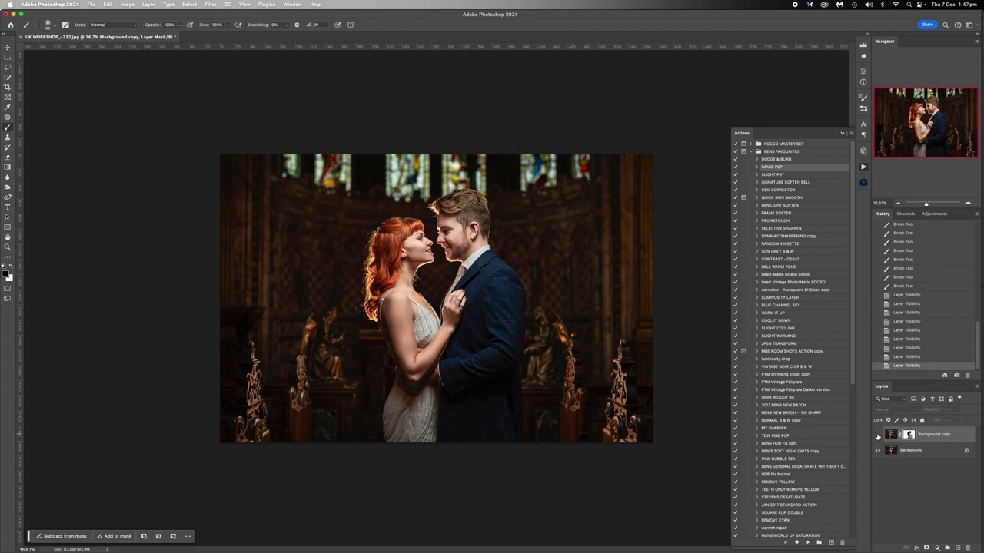
click(877, 435)
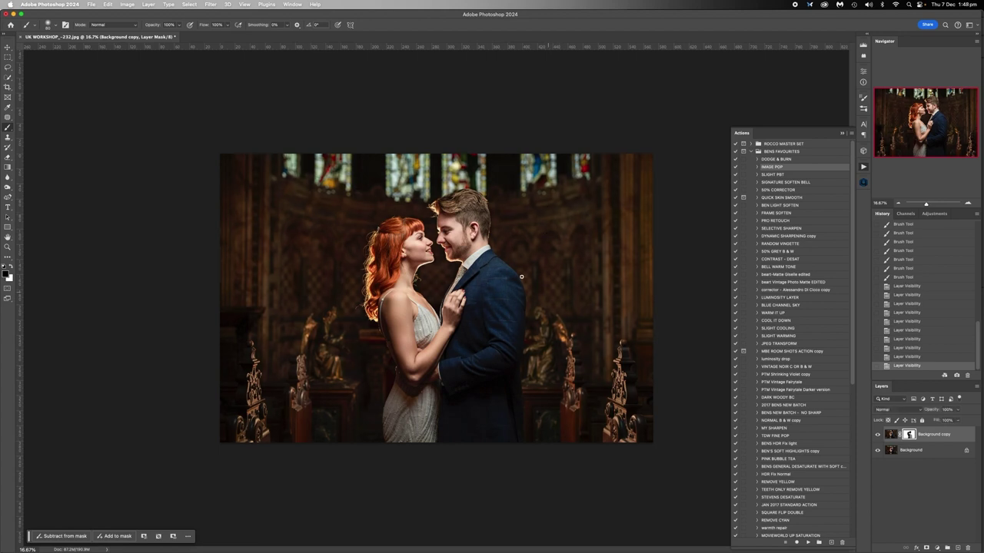
Step: Darken the duplicate layer's image with Levels, setting the midtones to 0.87 and lowering the output white level
click(891, 435)
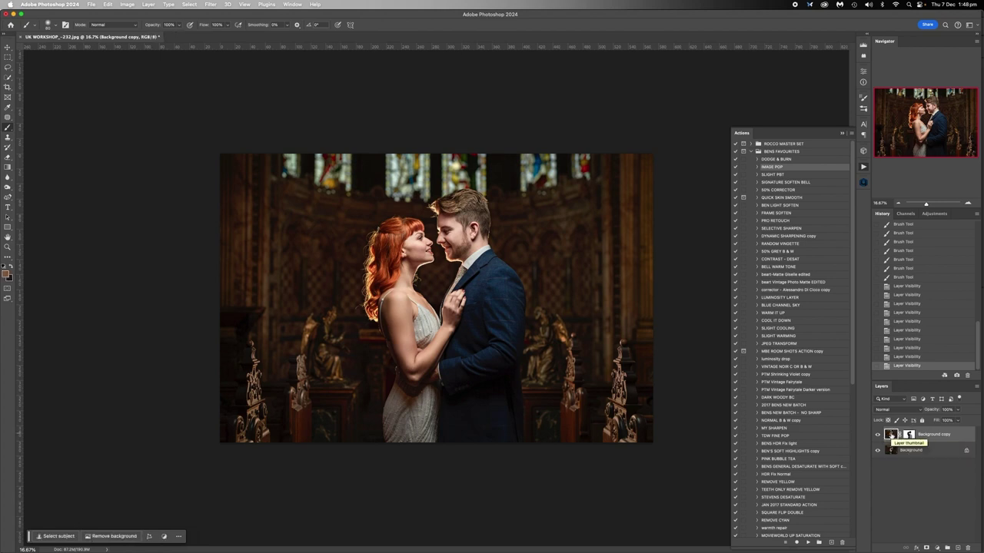
key(super+l)
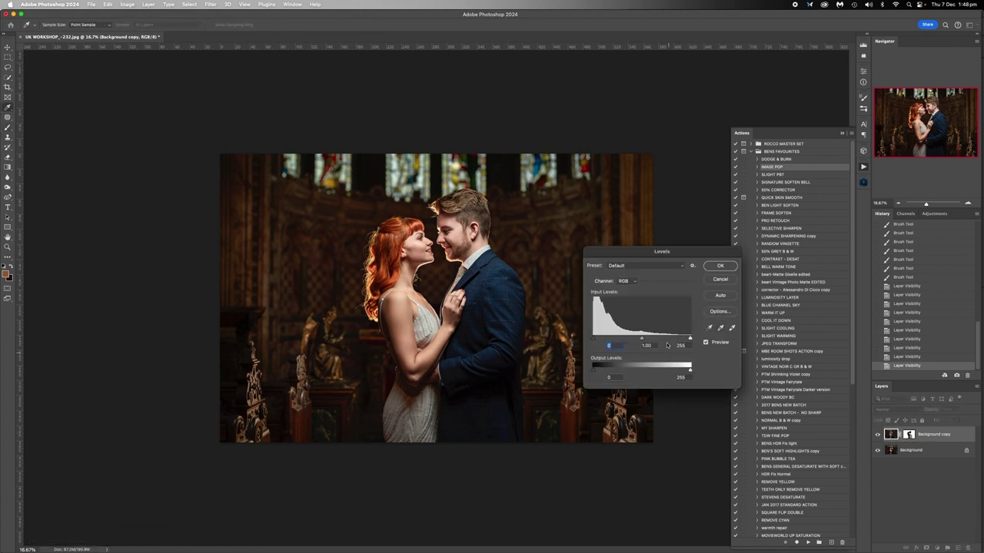
drag(645, 340, 648, 340)
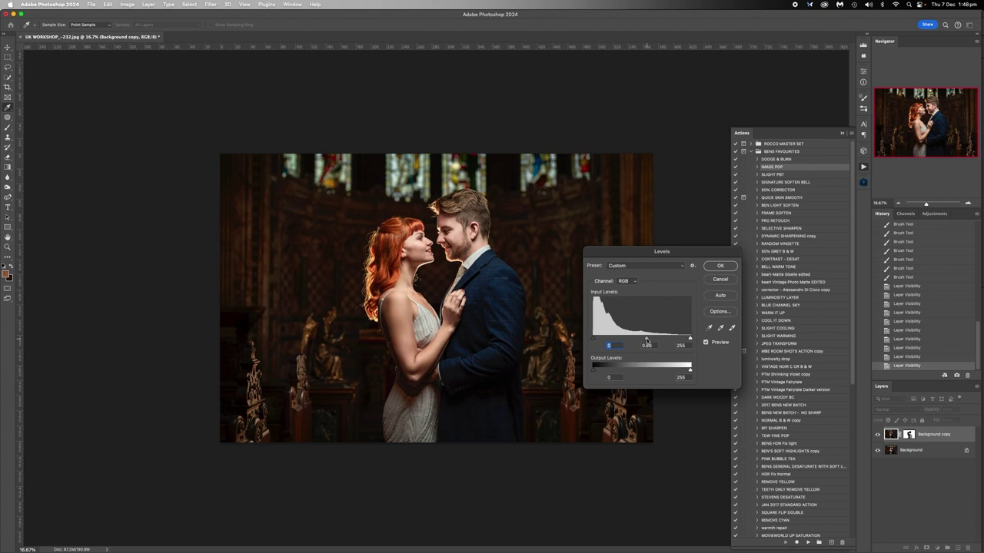
mouse_move(690, 371)
mouse_down()
mouse_move(670, 374)
mouse_move(701, 373)
mouse_move(681, 372)
mouse_up()
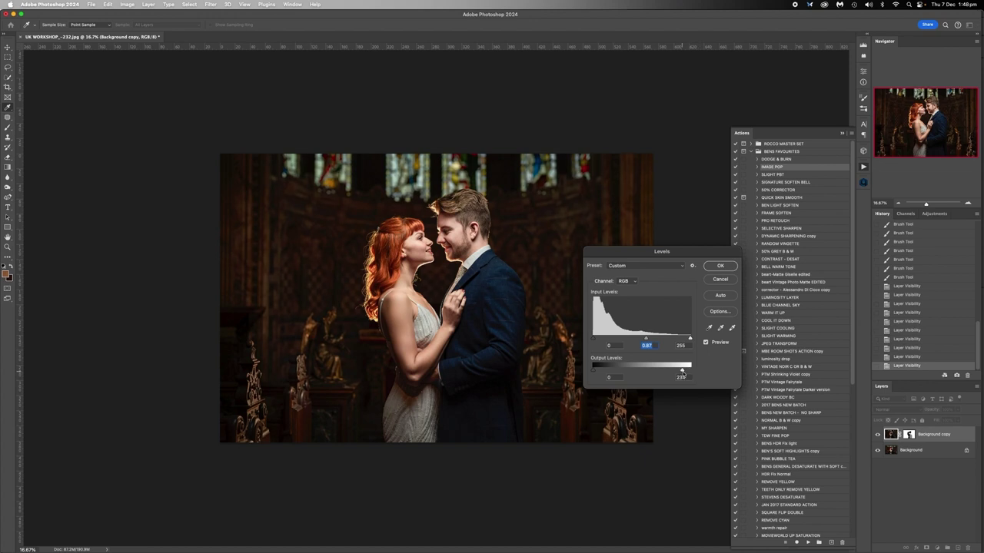
click(720, 266)
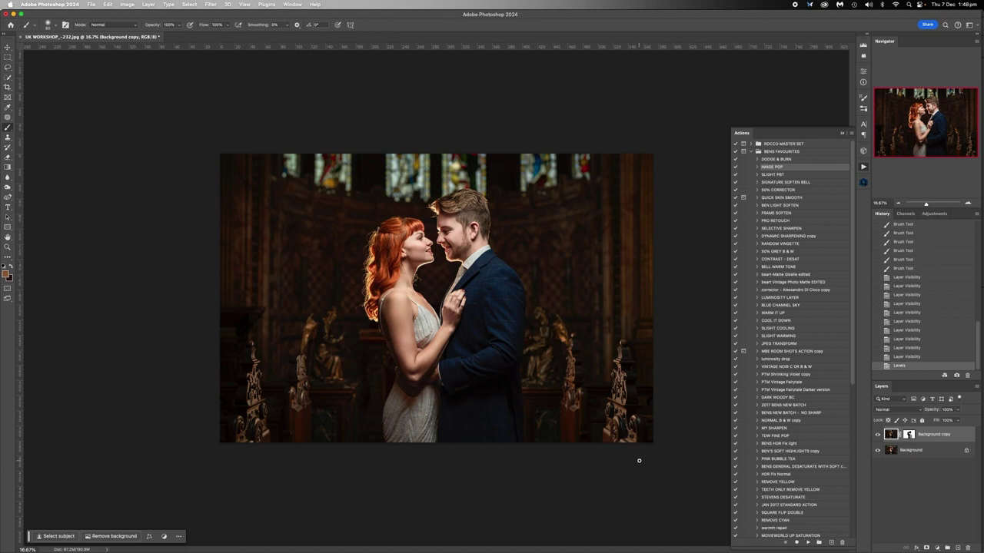
Step: Flatten the image into a single Background layer
click(912, 450)
right_click(911, 450)
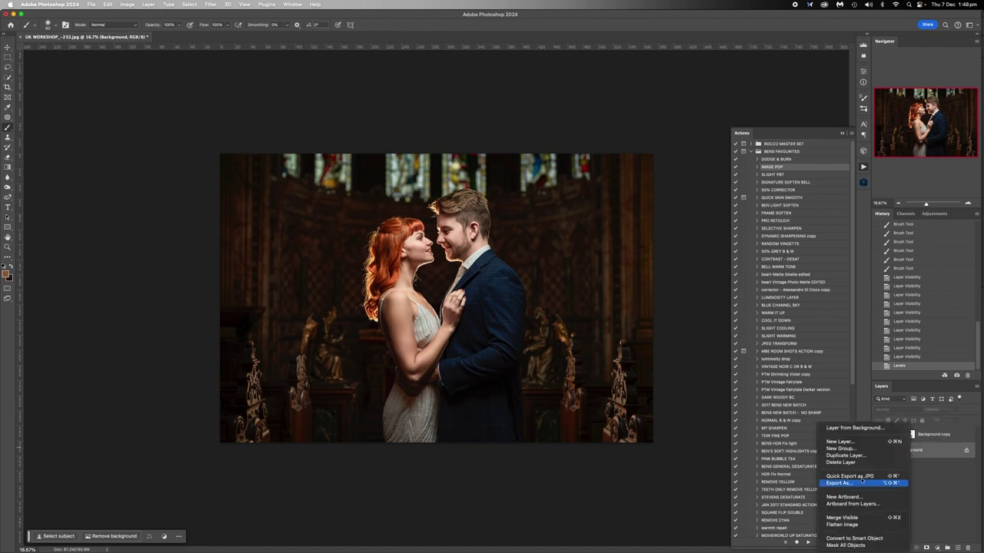
click(851, 524)
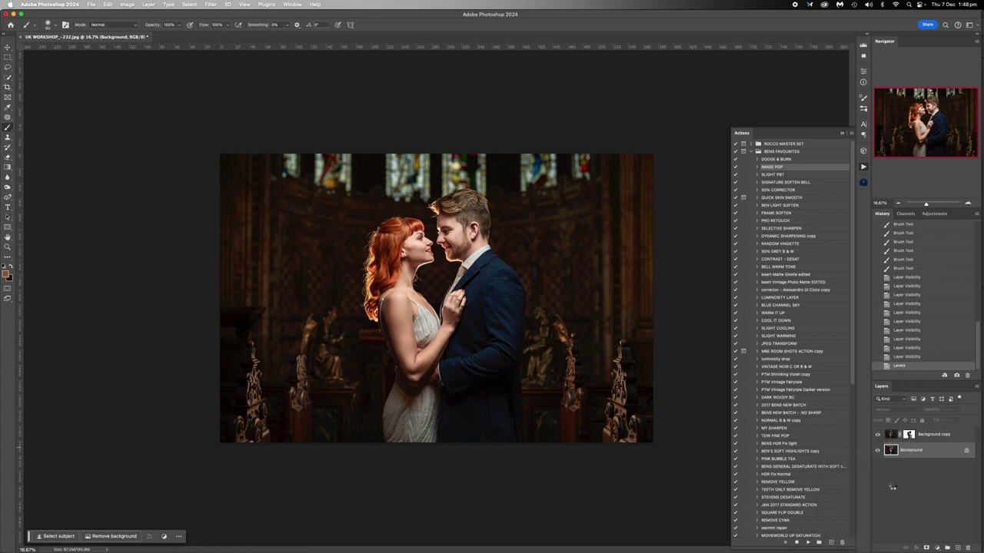
Step: Try the SLIGHT PBT action on the flattened photo, and delete the layer group it makes
click(773, 176)
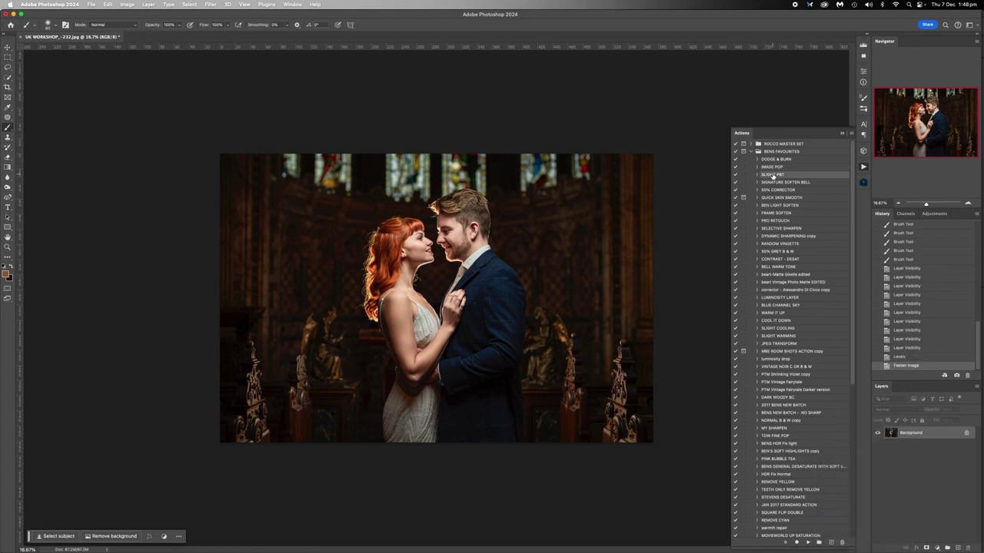
click(807, 543)
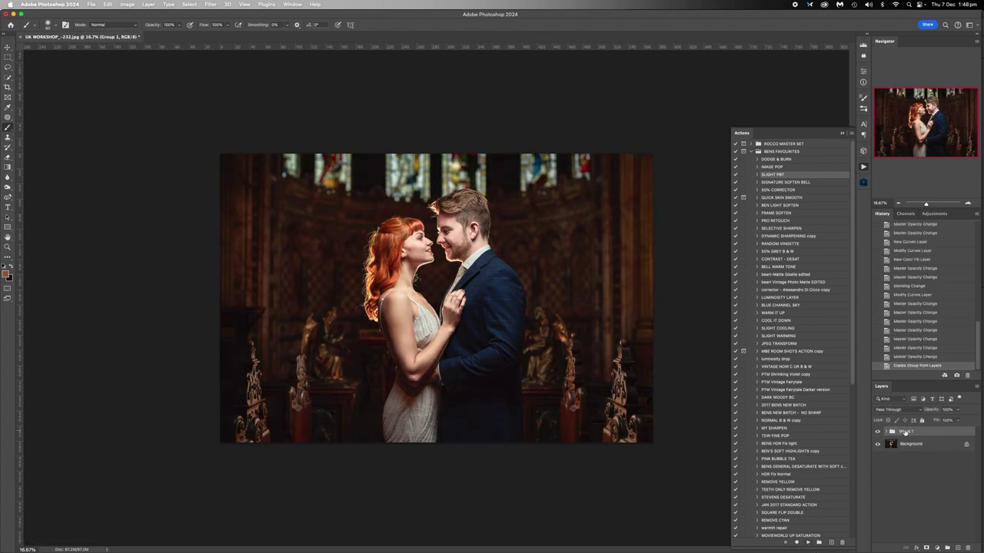
key(Delete)
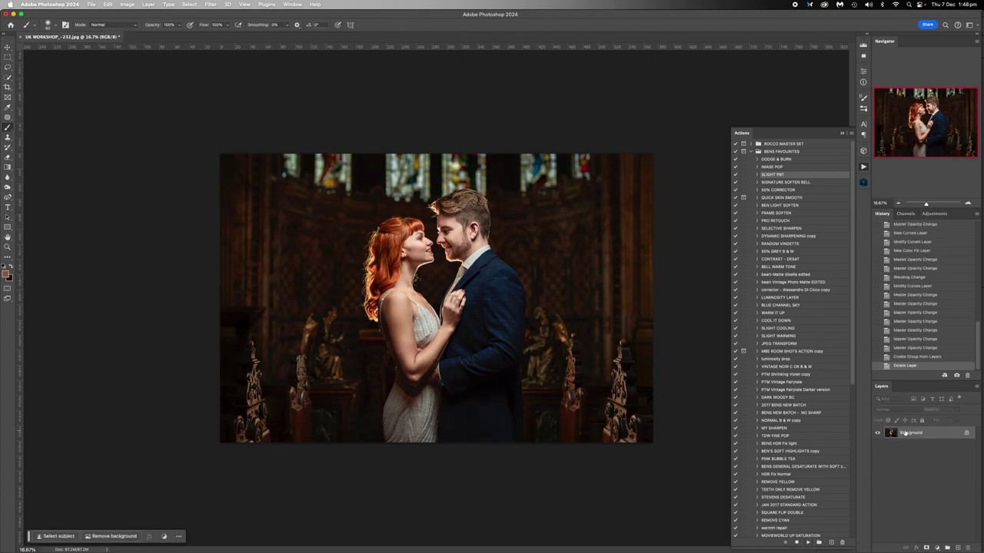
Step: Run the SIGNATURE SOFTEN BELL action and paint black on its layer mask over the carved ornaments behind the woman
click(783, 183)
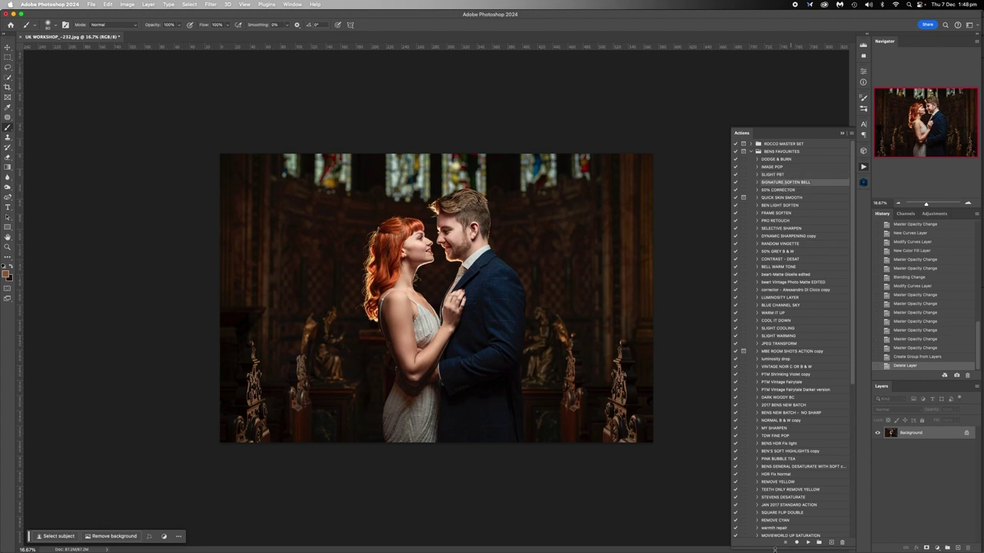
click(808, 542)
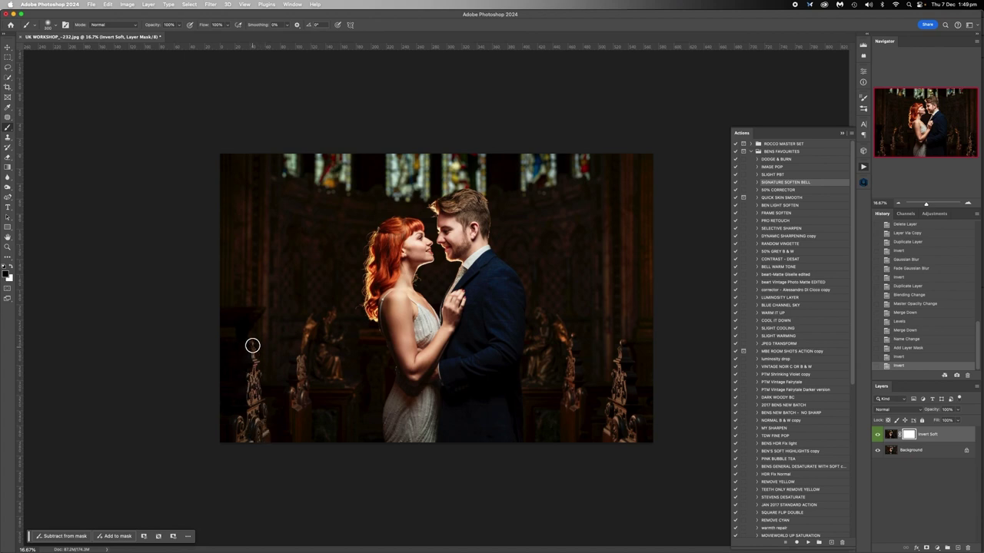
mouse_move(252, 346)
mouse_down()
mouse_move(261, 416)
mouse_move(312, 399)
mouse_move(298, 361)
mouse_move(298, 440)
mouse_up()
key(backslash)
key(backslash)
drag(298, 400, 299, 437)
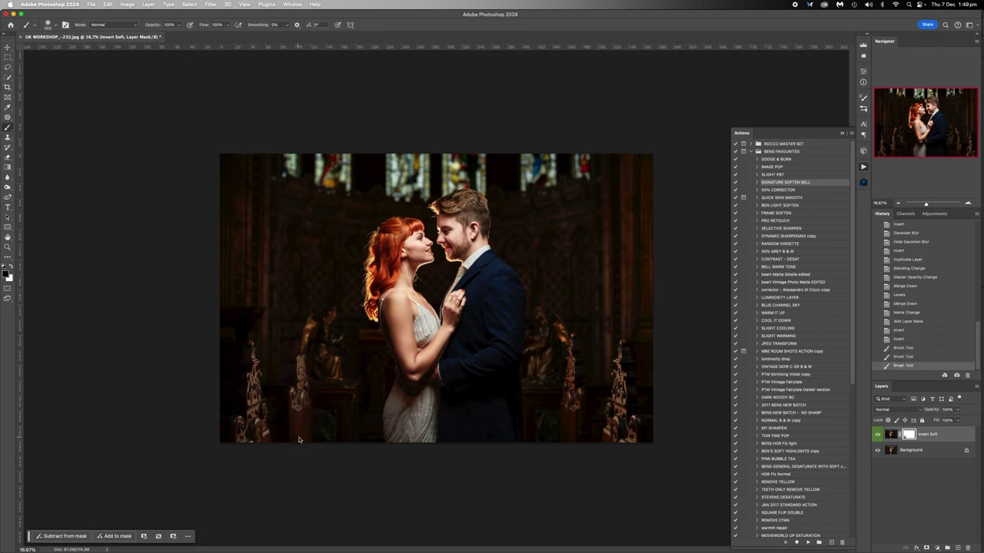
Step: Enlarge the brush and mask the softening off the statues and pedestals on both sides of the couple
key(bracketright)
key(bracketright)
click(322, 369)
click(346, 430)
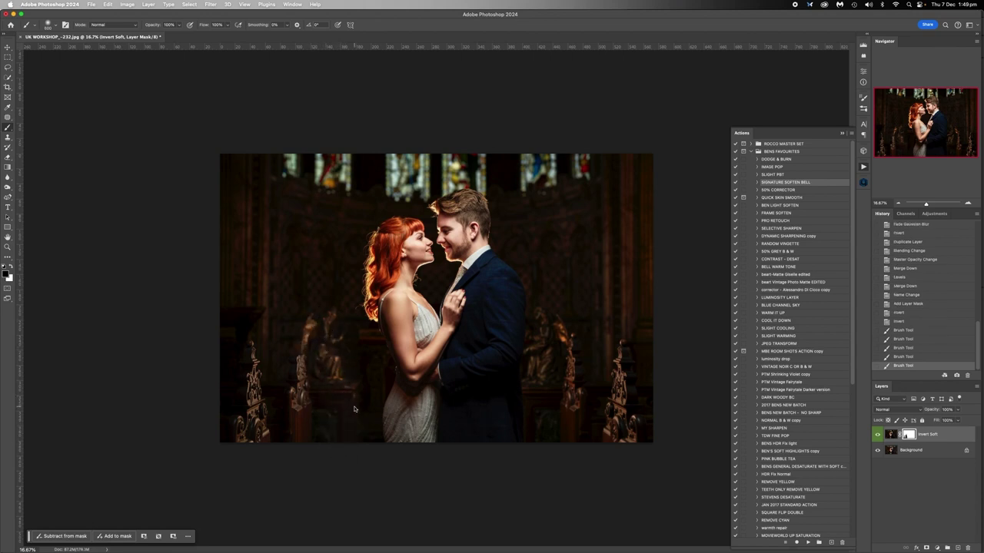
click(329, 452)
mouse_move(528, 369)
mouse_down()
mouse_move(540, 345)
mouse_move(522, 409)
mouse_move(526, 443)
mouse_up()
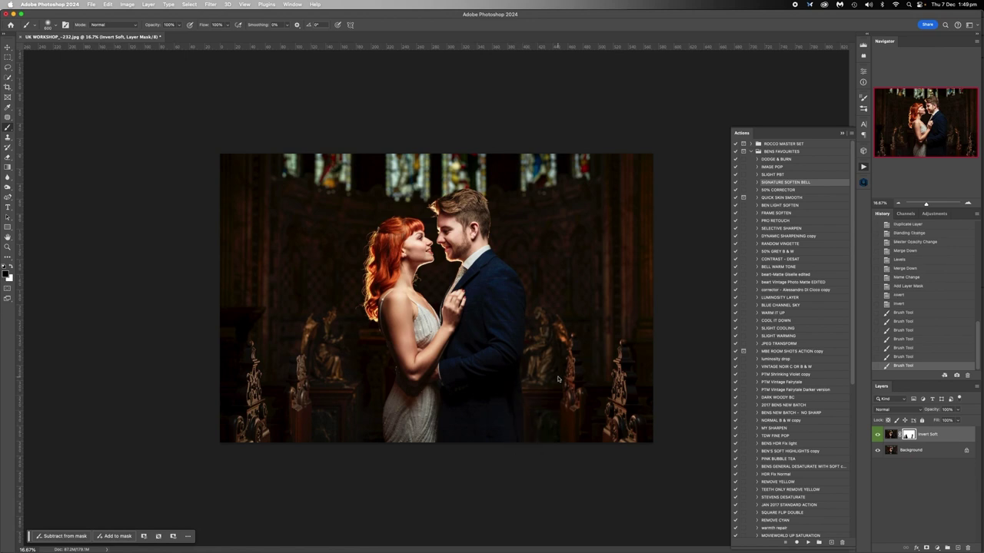
Step: Reduce the brush and mask out the carved posts on the man's side, checking the coverage with the mask overlay
key(bracketleft)
key(bracketleft)
key(bracketleft)
drag(574, 411, 566, 346)
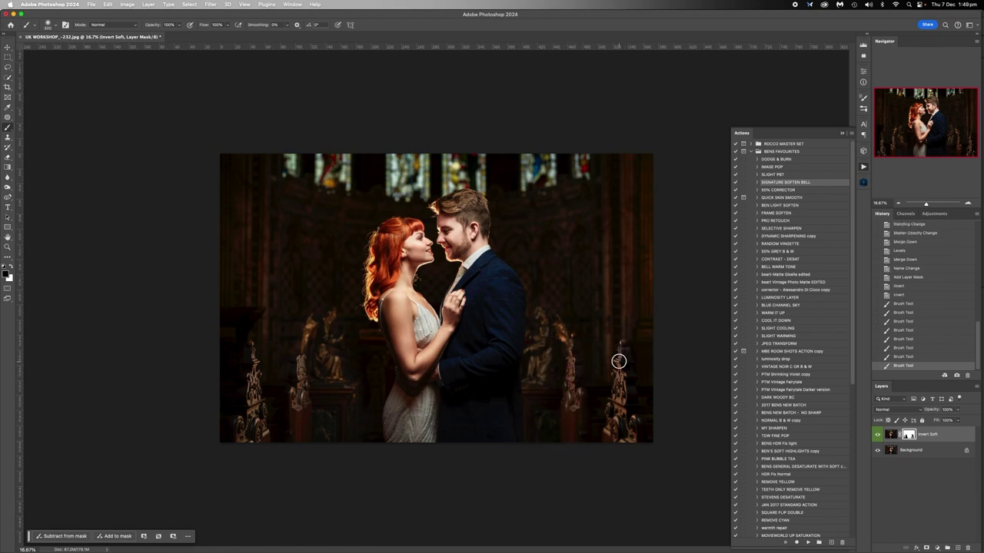
mouse_move(617, 416)
mouse_down()
mouse_move(628, 437)
mouse_move(641, 421)
mouse_move(640, 448)
mouse_move(625, 446)
mouse_move(616, 403)
mouse_move(621, 356)
mouse_move(630, 365)
mouse_move(620, 394)
mouse_up()
key(backslash)
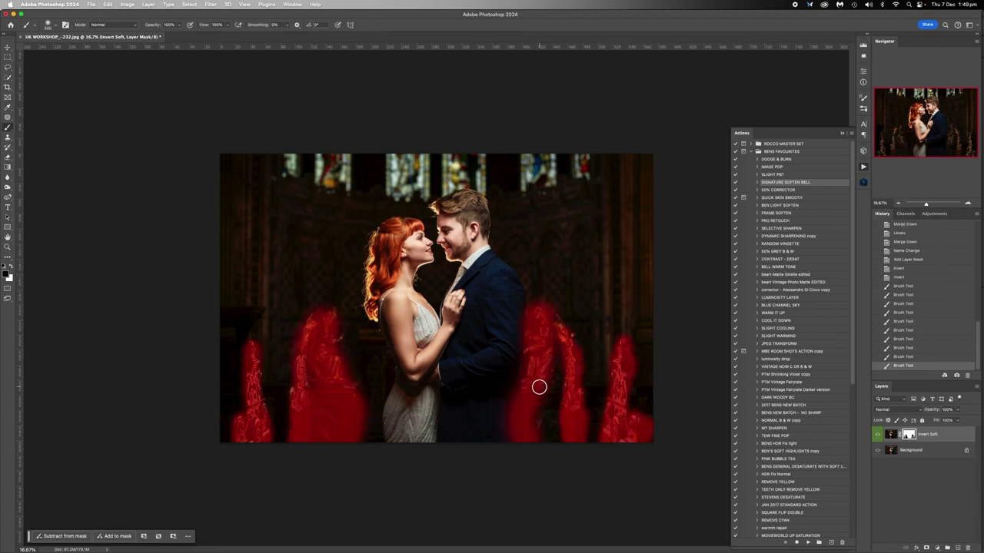
Step: With the mask overlay shown, enlarge the brush and fill the gap between the statue and carved post behind the man
key(backslash)
key(backslash)
key(bracketright)
key(bracketright)
key(bracketright)
mouse_move(546, 359)
mouse_down()
mouse_move(532, 448)
mouse_move(555, 375)
mouse_move(554, 430)
mouse_move(558, 355)
mouse_up()
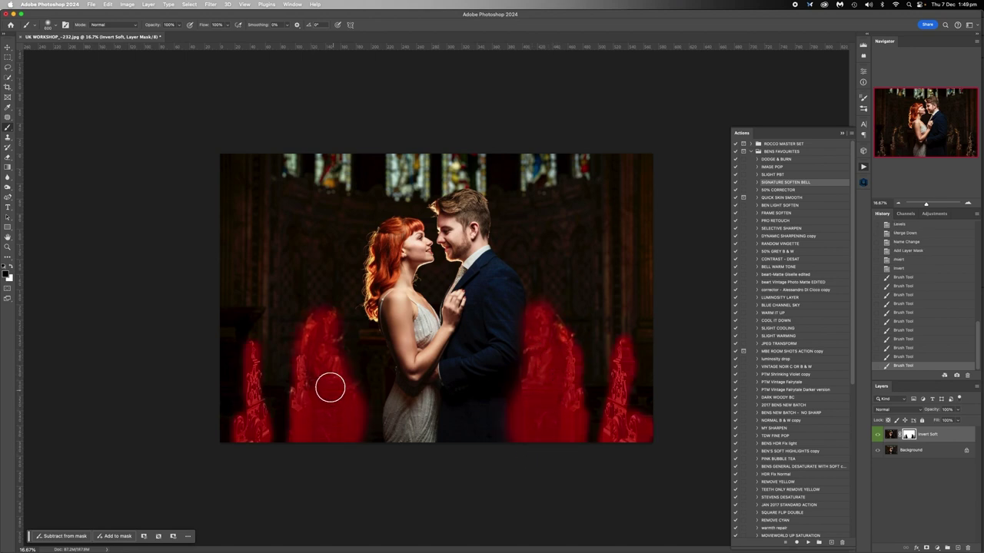
Step: Extend the mask around the outermost carved post on the woman's side with smaller brushes, and hide the mask overlay
key(bracketleft)
mouse_move(233, 424)
mouse_down()
mouse_move(237, 434)
mouse_move(244, 403)
mouse_up()
key(bracketleft)
key(bracketleft)
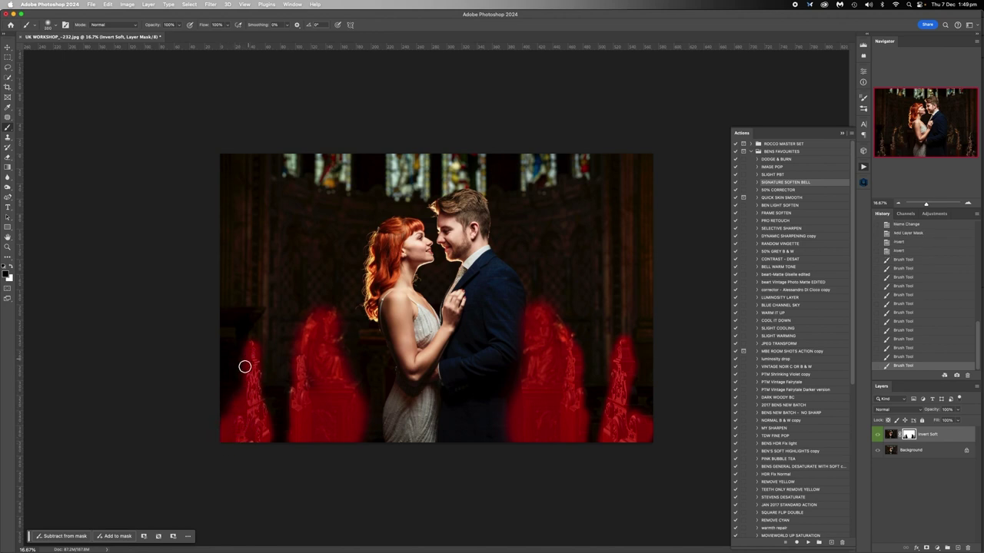
drag(245, 366, 259, 427)
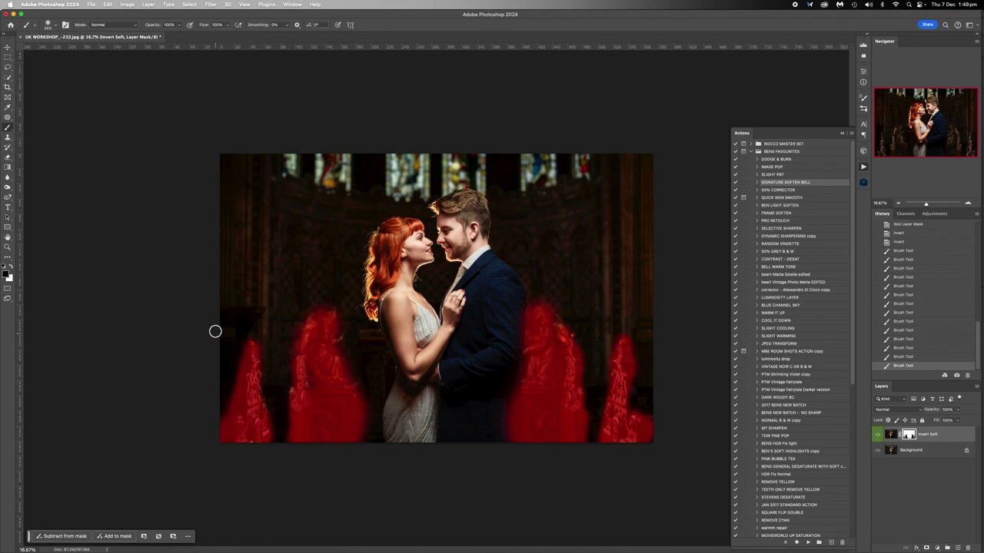
key(backslash)
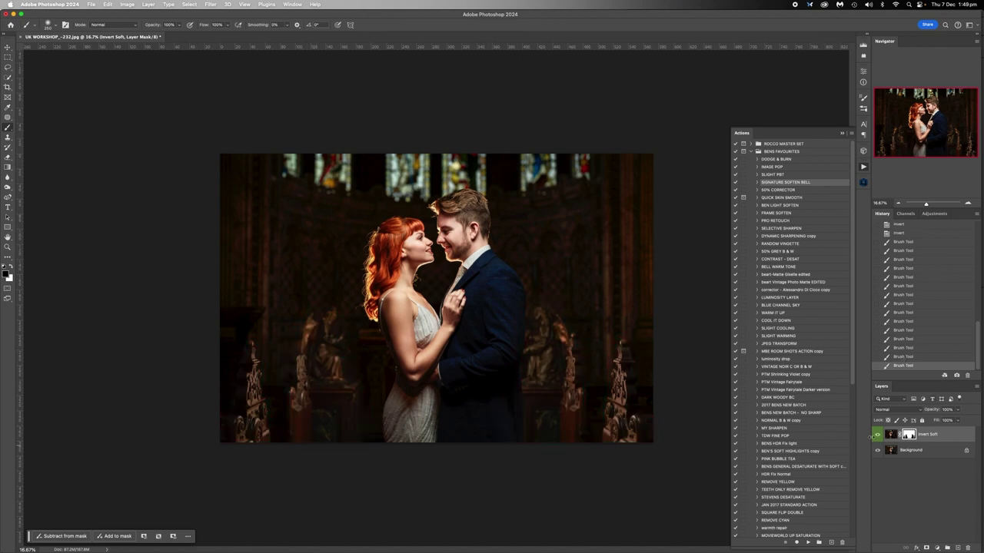
Step: Compare the photo with the Invert Soft layer hidden and shown
click(878, 436)
click(877, 435)
click(877, 436)
click(878, 435)
click(878, 435)
click(877, 436)
click(878, 436)
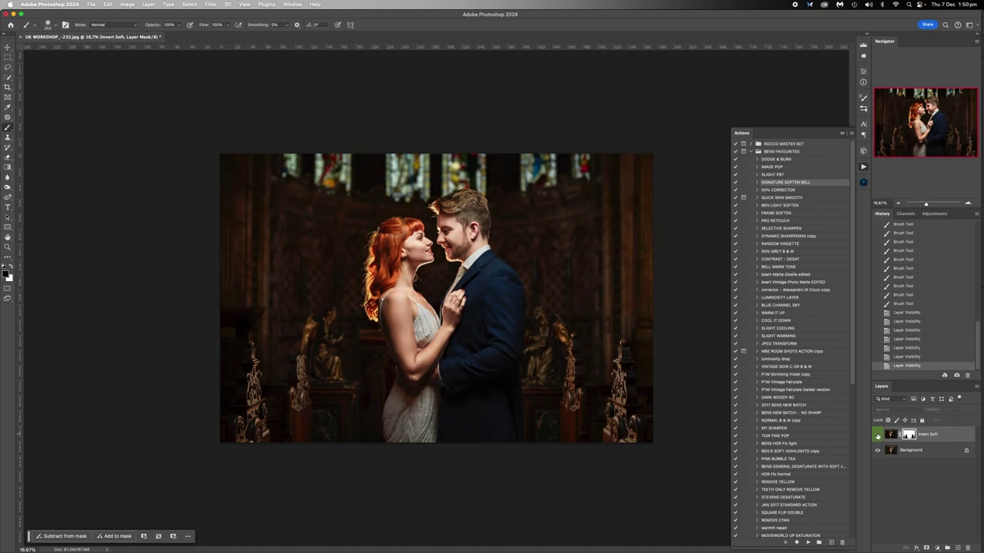
click(878, 436)
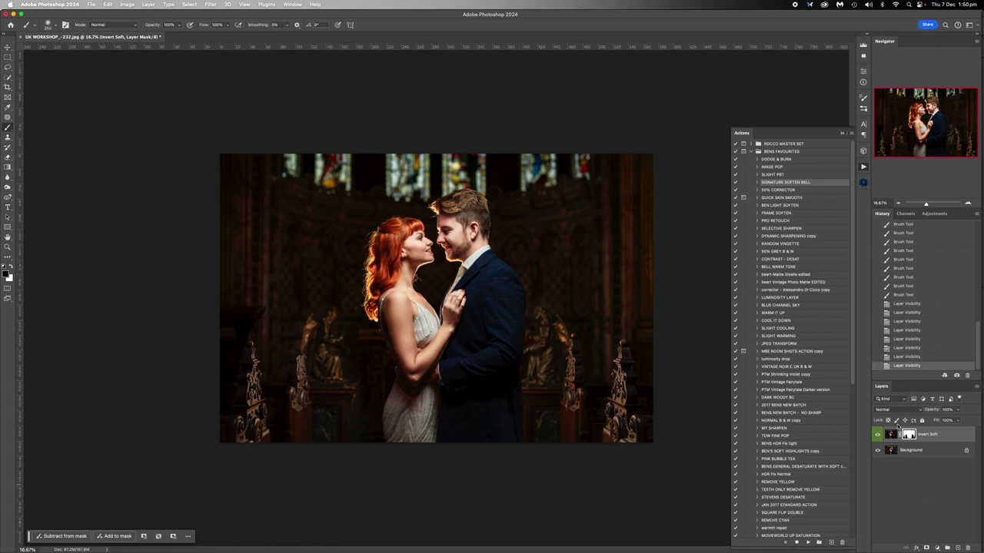
Step: Set the brush to 400 px and paint black on the Invert Soft mask over the woman's red hair
click(968, 204)
click(968, 203)
click(968, 203)
key(bracketleft)
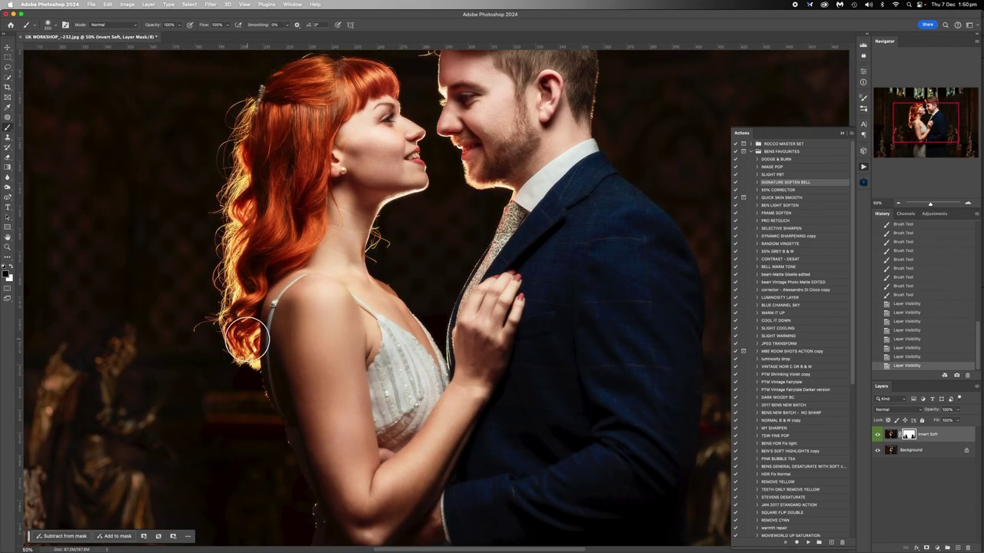
key(bracketright)
key(bracketright)
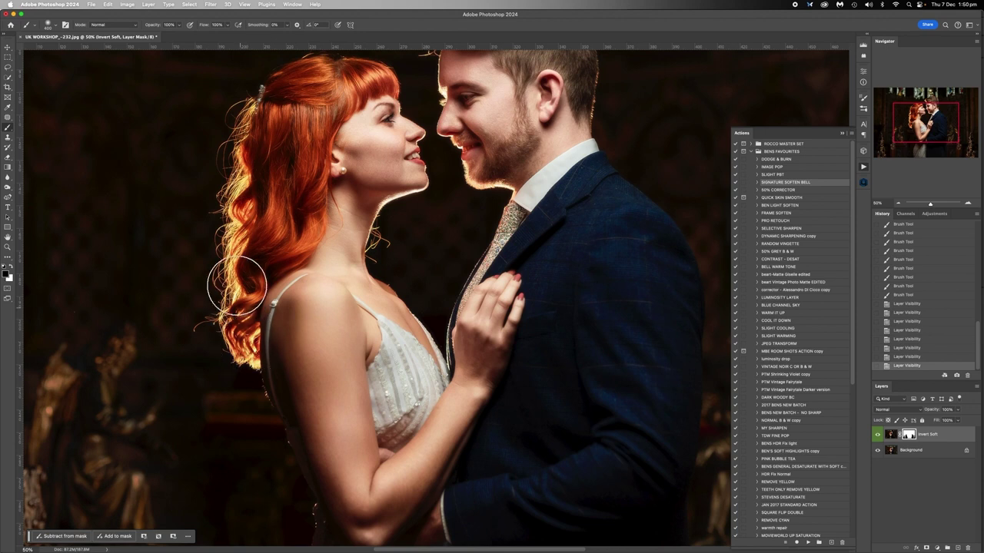
mouse_move(244, 229)
mouse_down()
mouse_move(242, 187)
mouse_move(262, 126)
mouse_move(296, 84)
mouse_move(378, 84)
mouse_move(310, 110)
mouse_move(272, 237)
mouse_move(319, 127)
mouse_move(250, 307)
mouse_move(315, 155)
mouse_move(355, 99)
mouse_move(375, 98)
mouse_move(384, 134)
mouse_up()
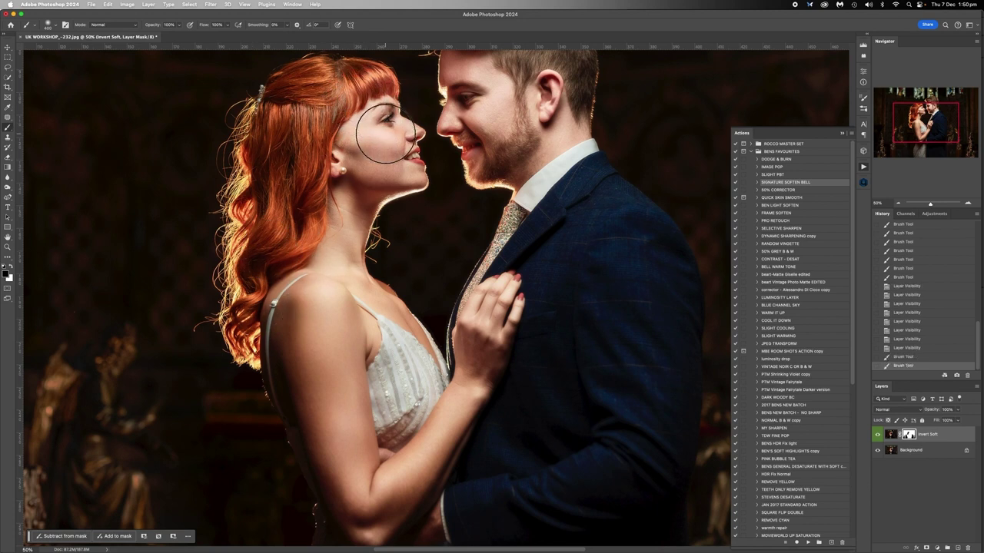
Step: Adjust the brush size and mask the softening off the woman's face
key(bracketleft)
key(bracketleft)
key(bracketright)
drag(392, 153, 350, 134)
Step: Enlarge the brush and mask the Invert Soft effect off the woman's arm, hand and dress
key(bracketright)
key(bracketright)
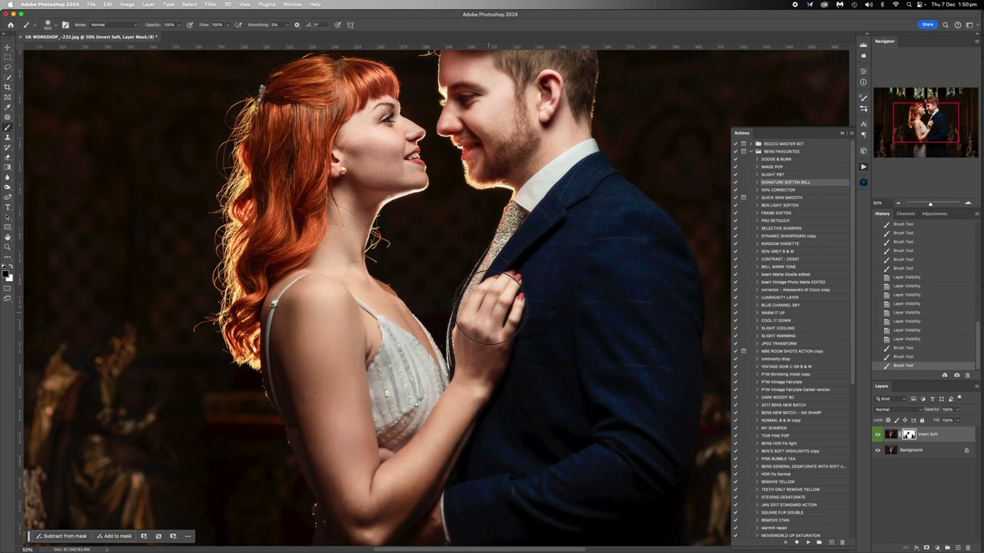
mouse_move(416, 469)
mouse_down()
mouse_move(400, 480)
mouse_move(414, 493)
mouse_move(412, 353)
mouse_up()
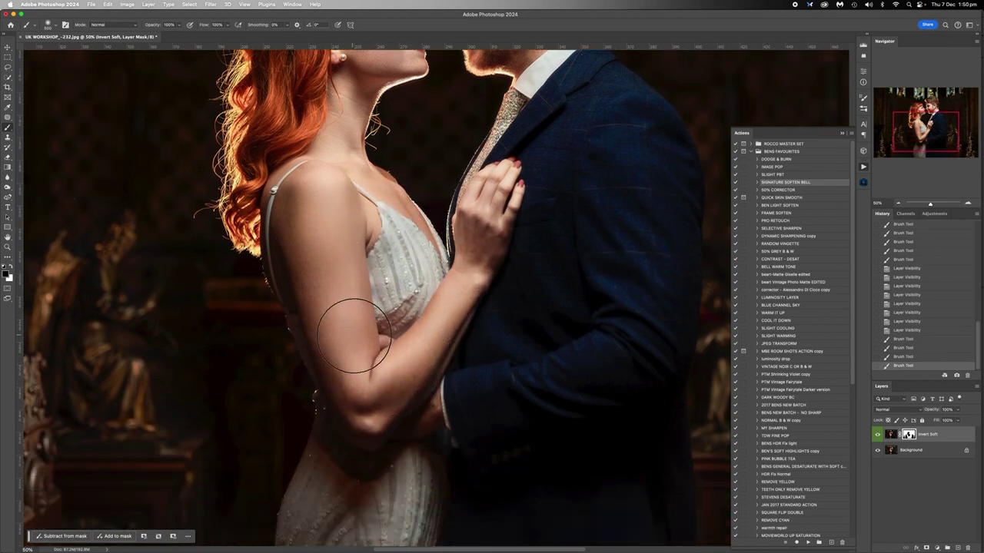
mouse_move(333, 461)
mouse_down()
mouse_move(315, 510)
mouse_move(352, 471)
mouse_up()
scroll(345, 431, down, 3)
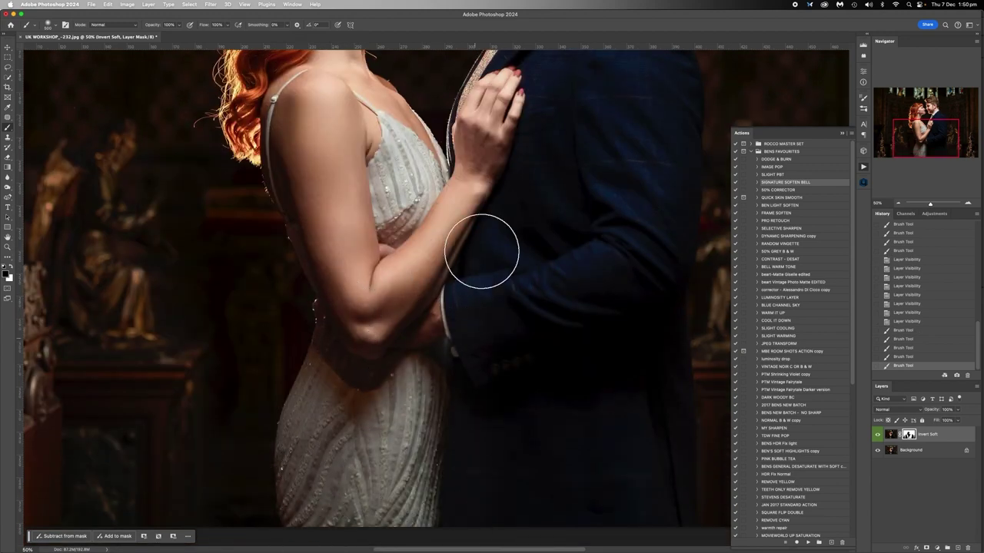
Step: Mask the softening off the man's jacket, sleeve and lower body
mouse_move(590, 259)
mouse_down()
mouse_move(654, 527)
mouse_move(672, 512)
mouse_move(661, 303)
mouse_move(669, 226)
mouse_up()
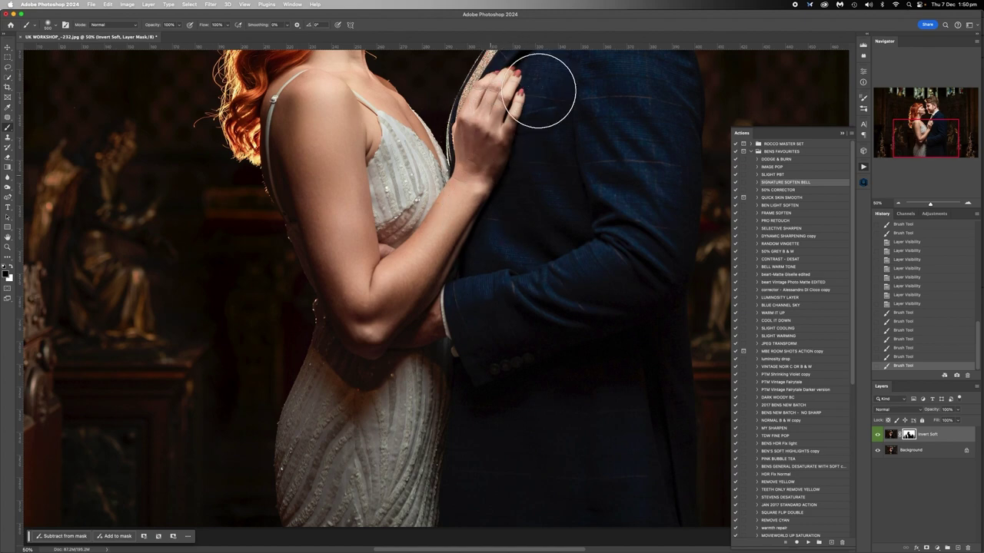
drag(481, 391, 471, 416)
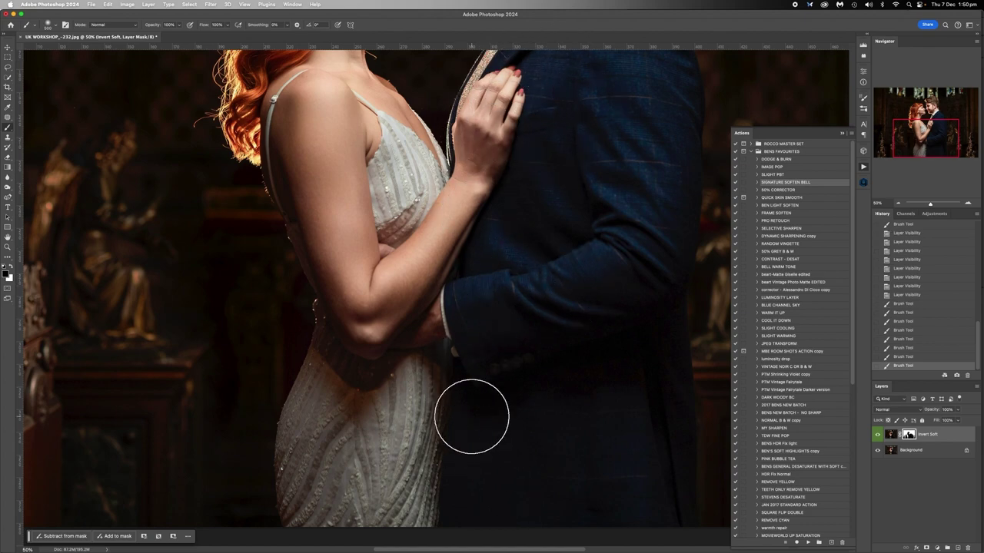
key(backslash)
key(backslash)
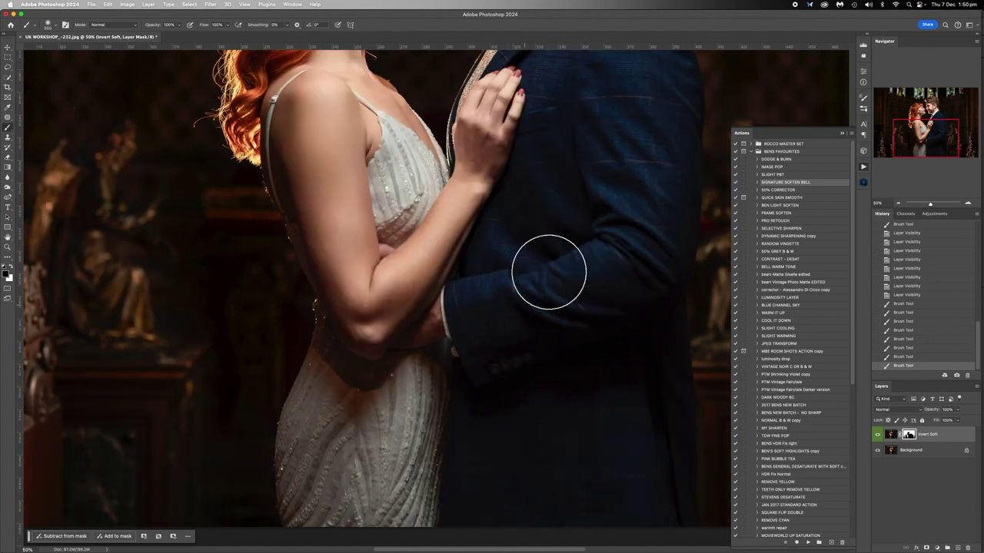
click(549, 272)
Step: Check the mask overlay over the couple, then mask the softening off the man's face, hair and shoulder
key(backslash)
scroll(526, 342, up, 1)
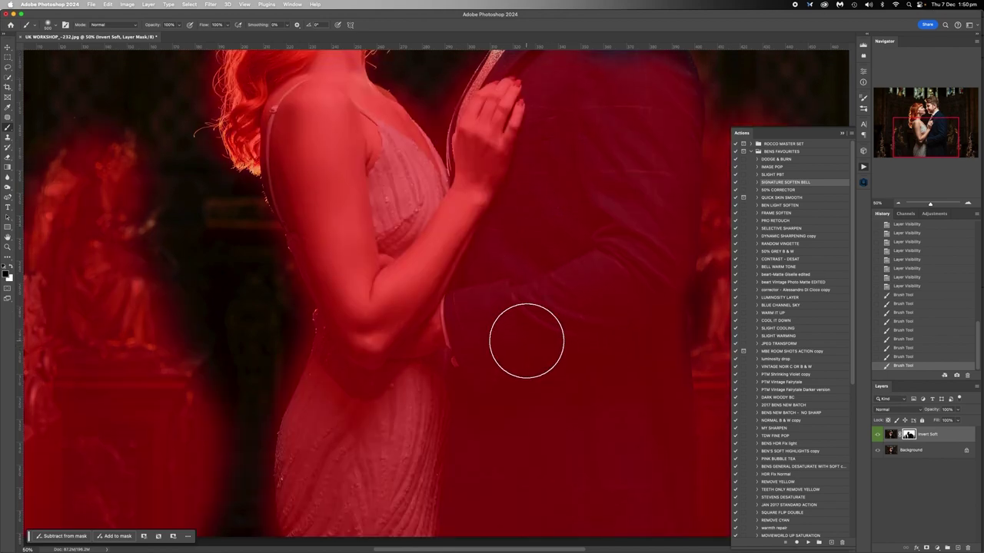
scroll(526, 341, up, 10)
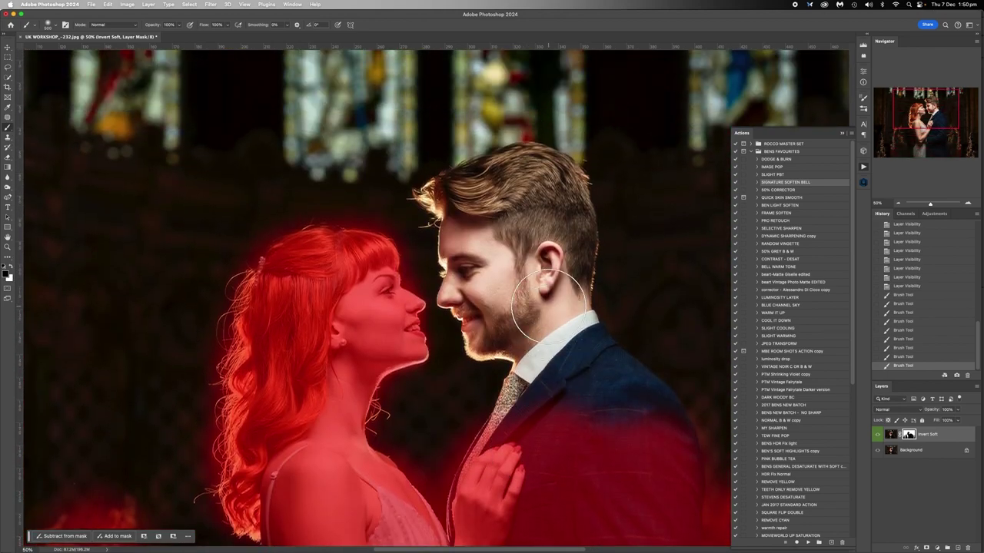
key(backslash)
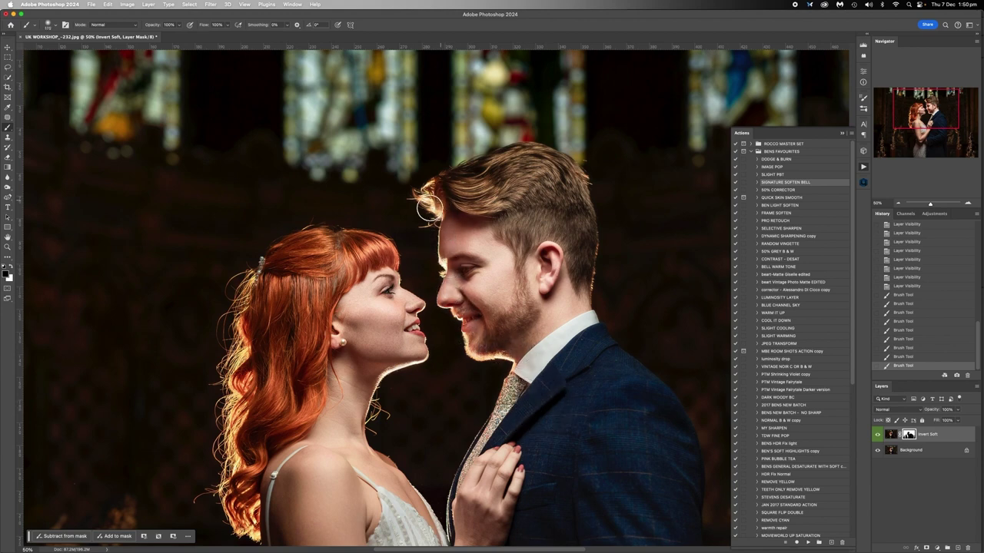
mouse_move(429, 208)
mouse_down()
mouse_move(451, 187)
mouse_move(488, 163)
mouse_move(547, 157)
mouse_move(572, 175)
mouse_move(579, 295)
mouse_move(559, 174)
mouse_move(563, 292)
mouse_move(539, 183)
mouse_move(498, 269)
mouse_move(474, 214)
mouse_move(476, 301)
mouse_move(502, 311)
mouse_move(513, 186)
mouse_move(554, 294)
mouse_move(517, 331)
mouse_move(539, 336)
mouse_move(570, 318)
mouse_move(653, 399)
mouse_move(679, 504)
mouse_move(624, 442)
mouse_move(626, 488)
mouse_up()
key(bracketright)
key(bracketright)
key(])
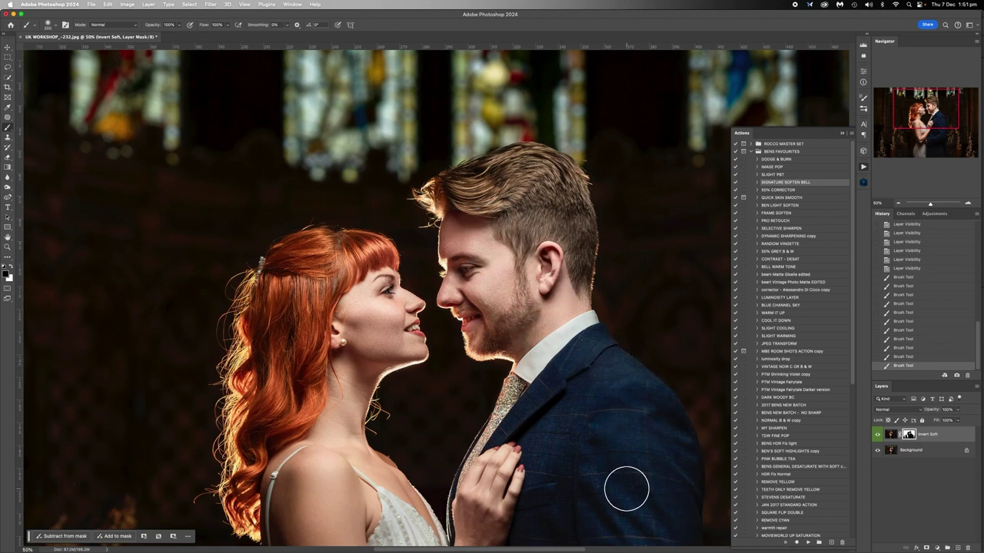
key(])
key(])
mouse_move(592, 388)
mouse_down()
mouse_move(489, 505)
mouse_move(529, 422)
mouse_move(531, 319)
mouse_move(503, 201)
mouse_up()
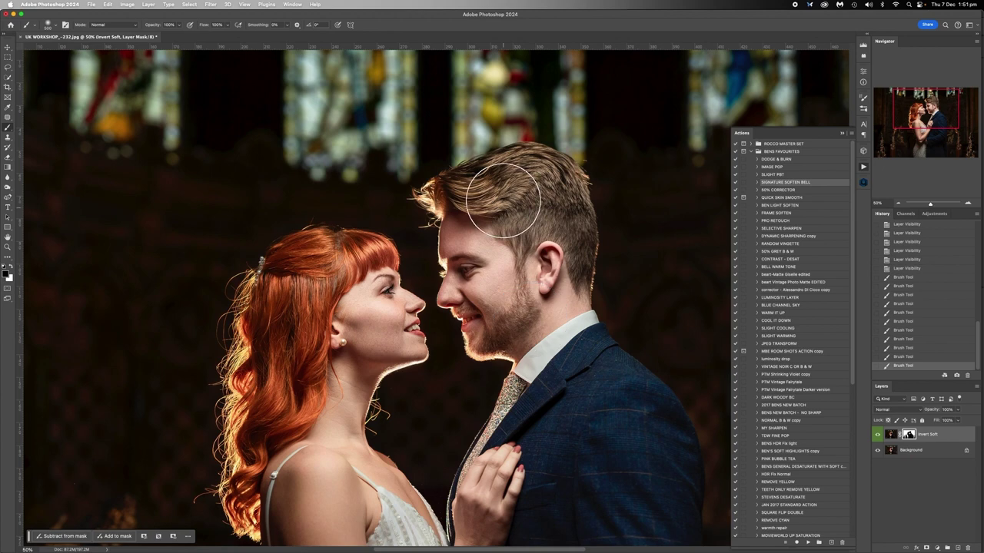
Step: Inspect the mask overlay on the man and paint over the remaining gaps on his lapel and jacket
key(backslash)
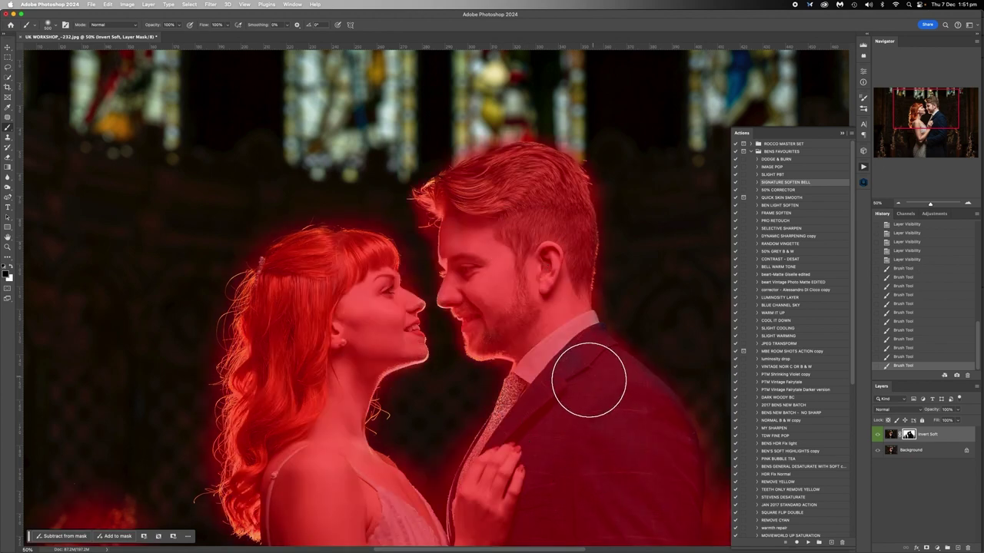
key(backslash)
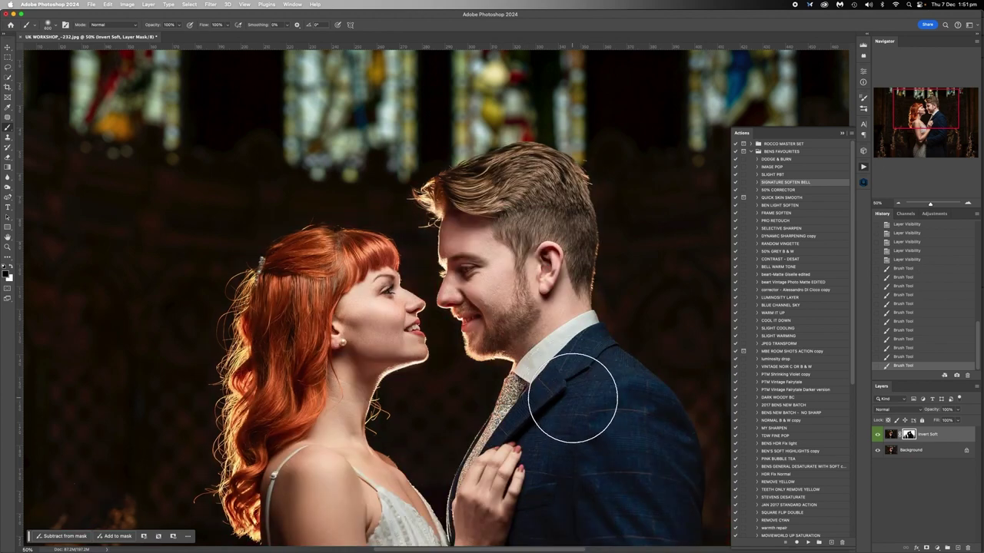
mouse_move(572, 397)
mouse_down()
mouse_move(579, 325)
mouse_move(653, 450)
mouse_up()
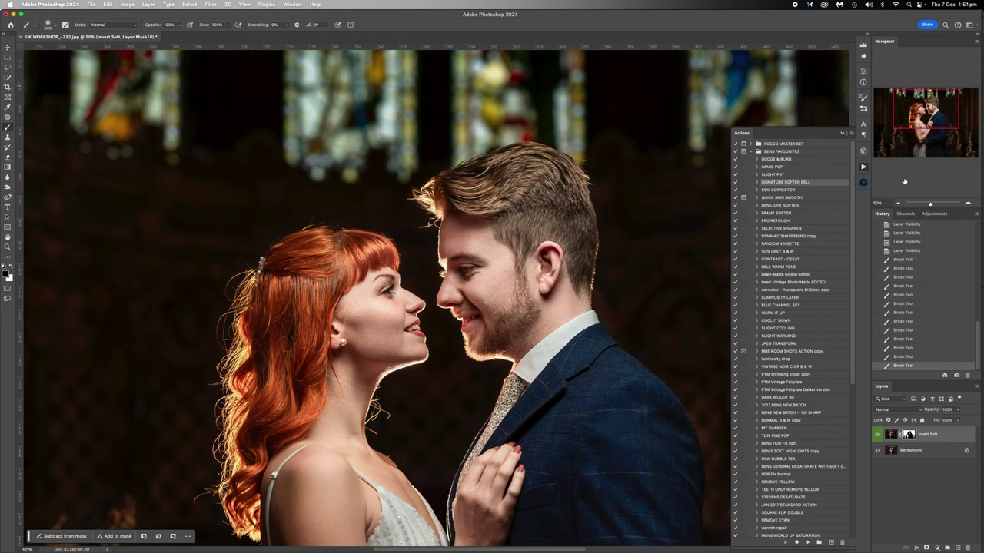
Step: Check the Invert Soft mask's coverage across the whole photo with the mask overlay
click(899, 204)
click(899, 205)
click(899, 205)
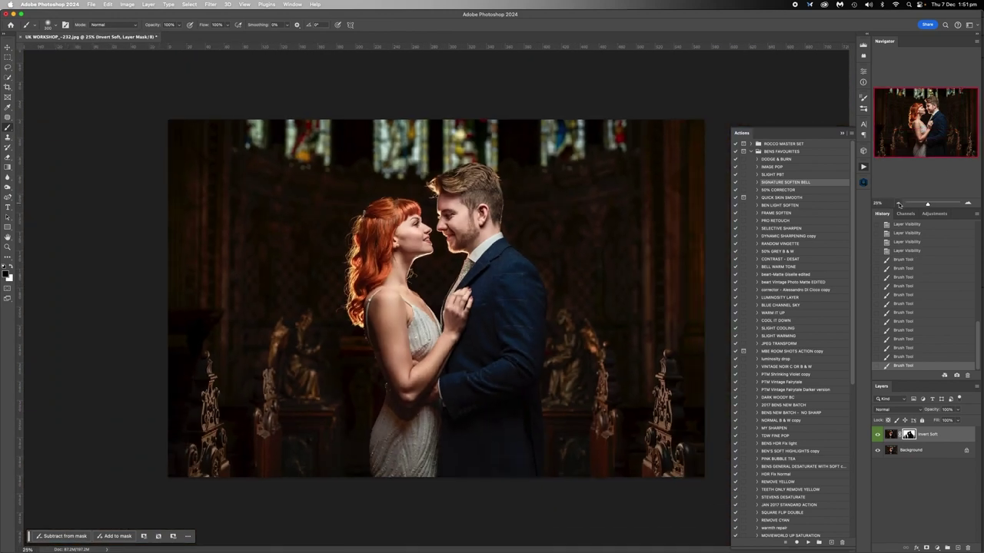
key(backslash)
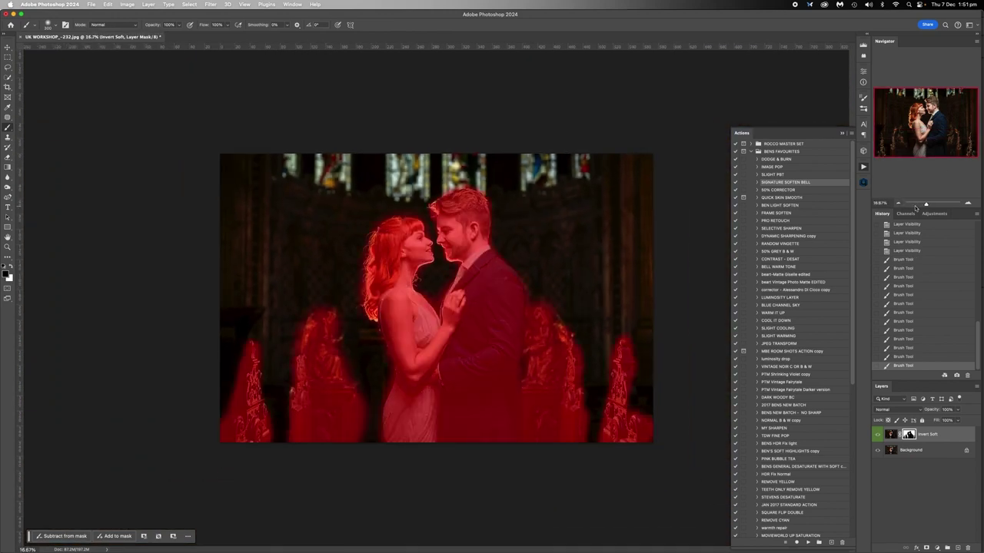
key(backslash)
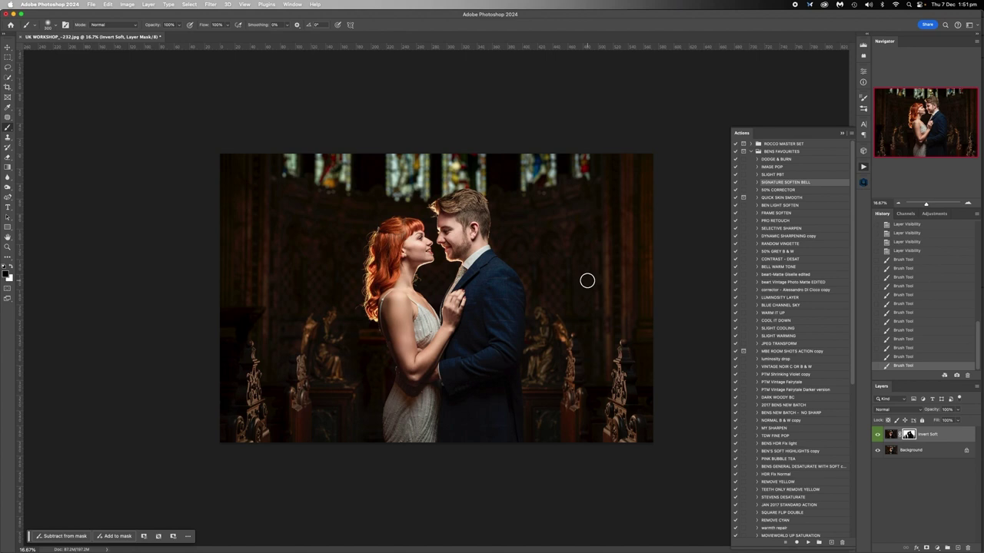
Step: Lower the contrast of the Invert Soft layer's image with a Brightness/Contrast adjustment
click(889, 434)
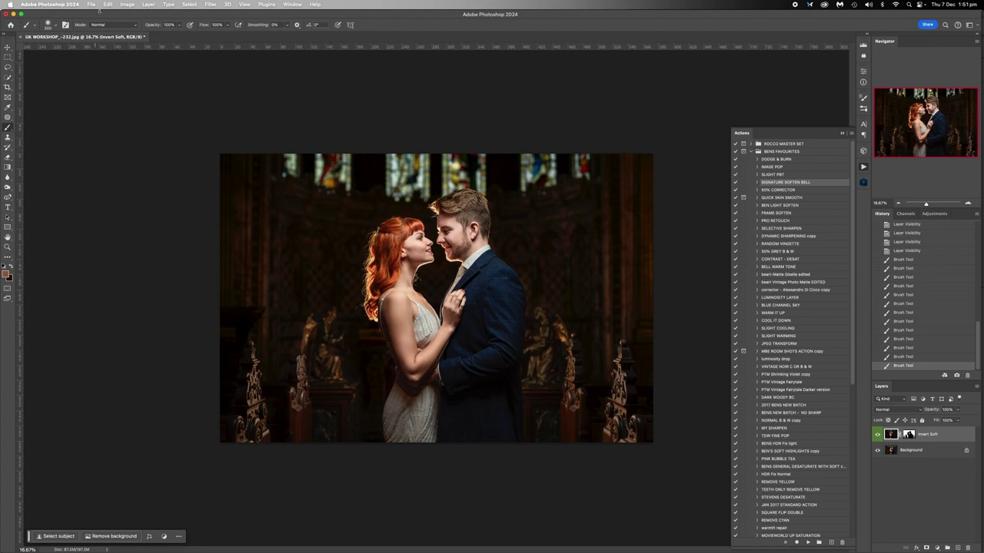
click(124, 4)
mouse_move(139, 28)
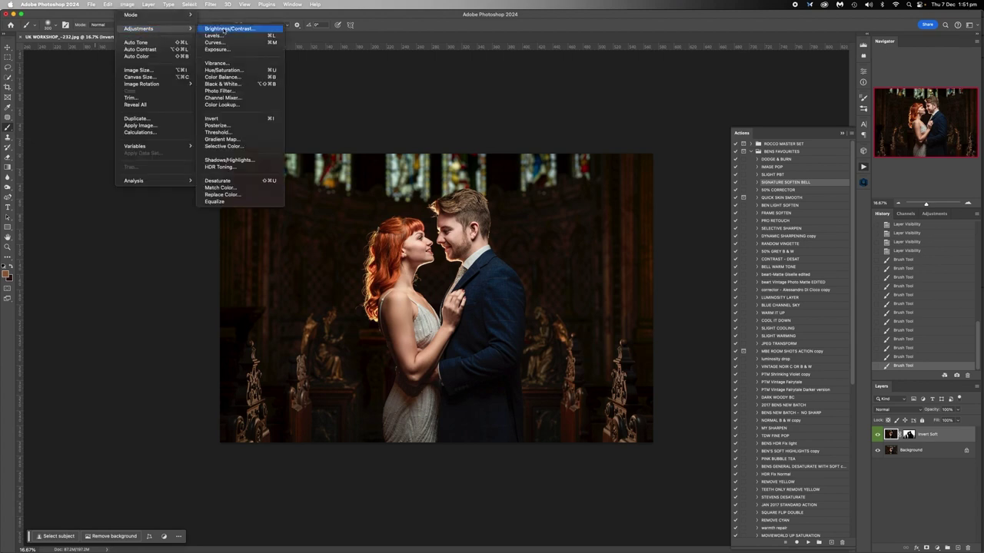
click(231, 29)
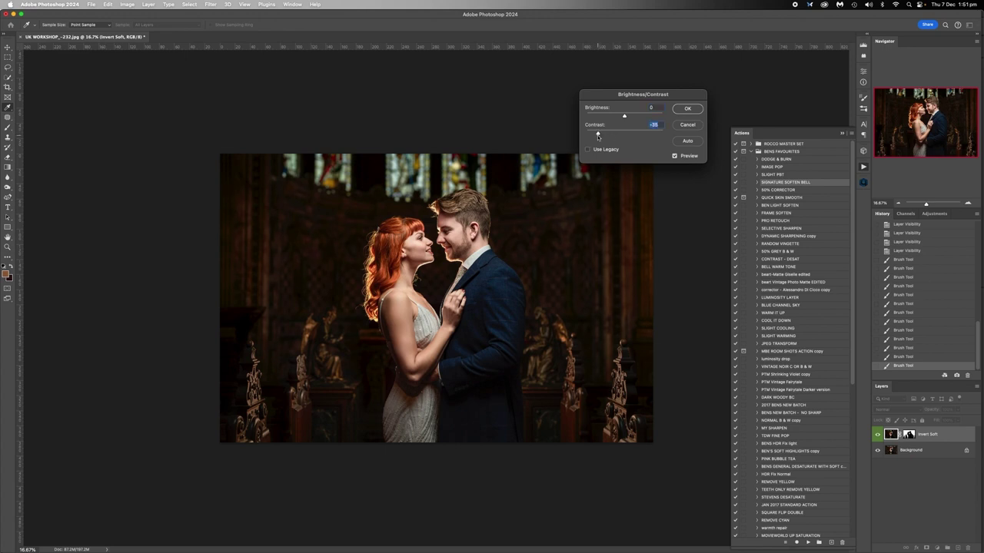
drag(601, 135, 579, 135)
click(689, 108)
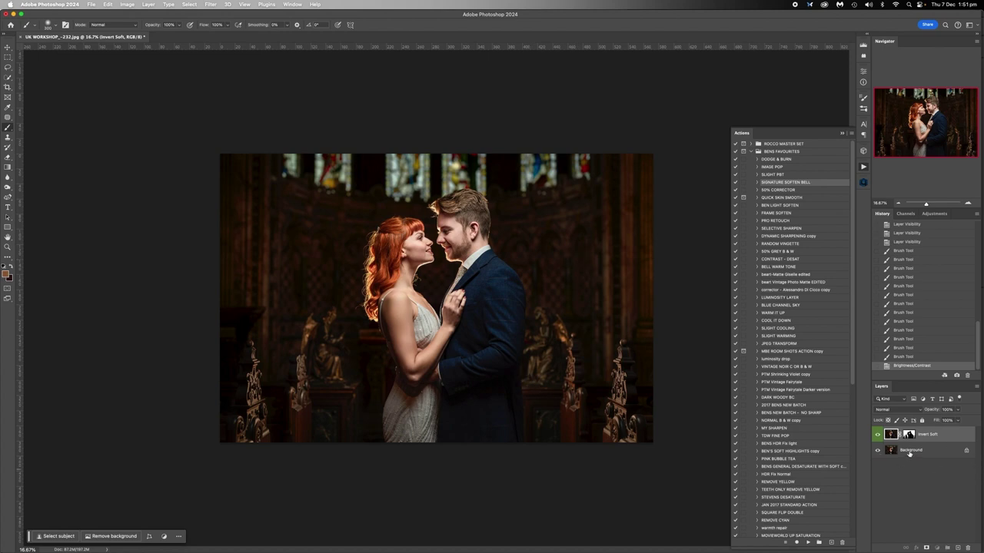
Step: Flatten the image and run the SELECTIVE SHARPEN action
right_click(909, 453)
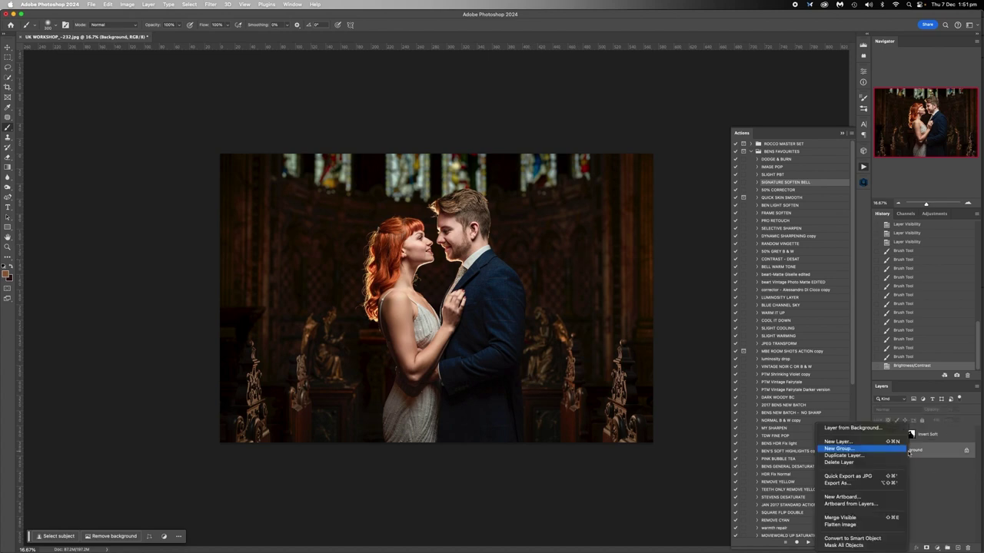
click(853, 526)
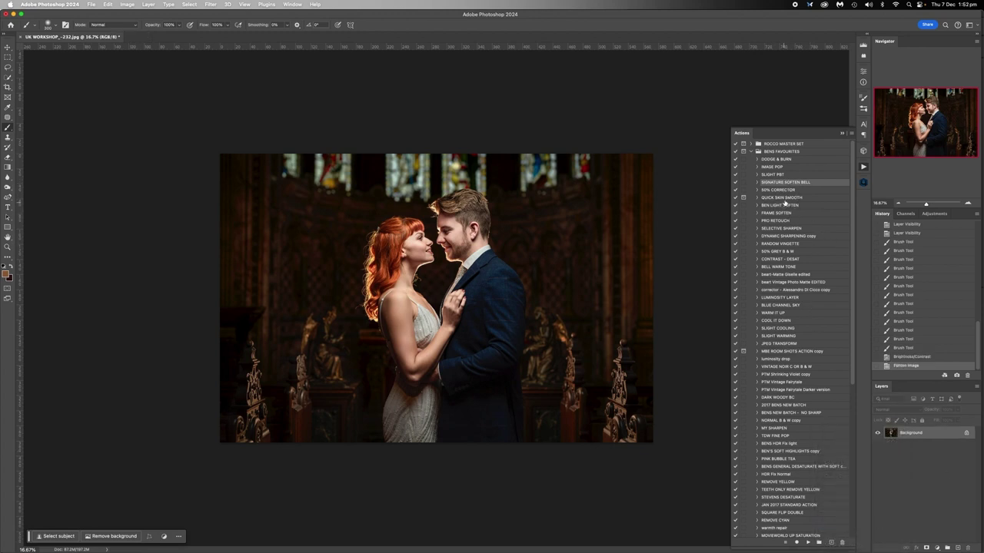
click(784, 228)
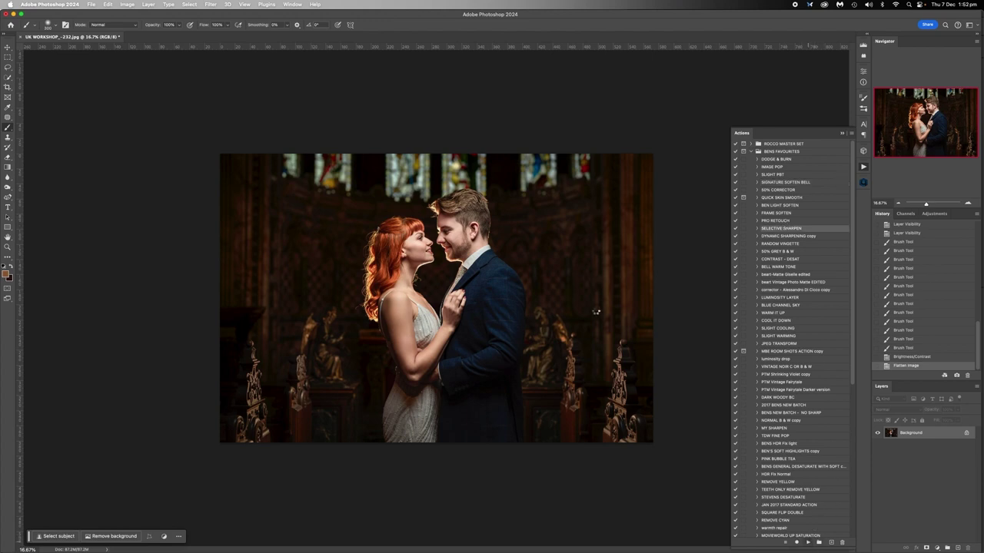
Step: Paint white at 51% opacity on the SHARPEN copy filter mask over the woman's red hair with a smaller brush
click(968, 204)
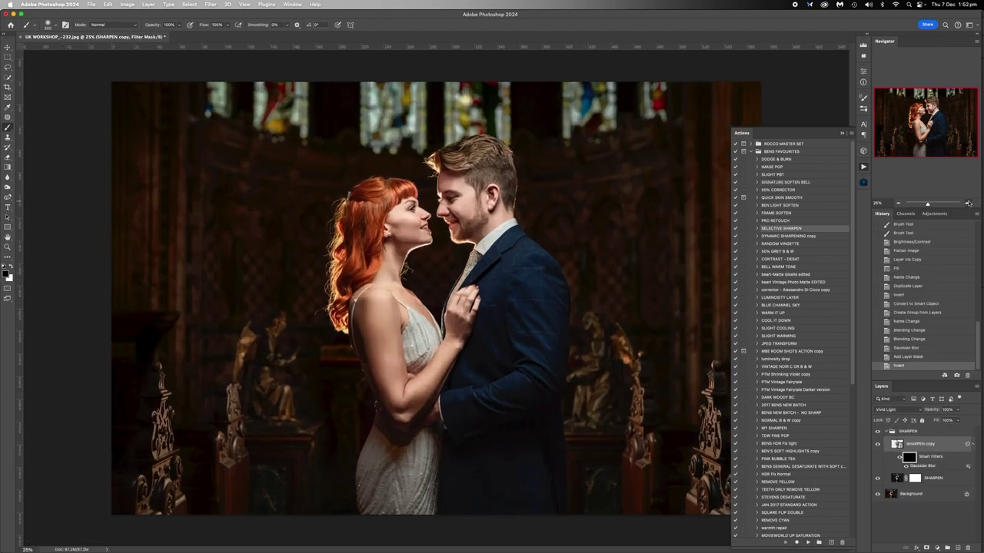
click(969, 204)
click(968, 203)
click(968, 204)
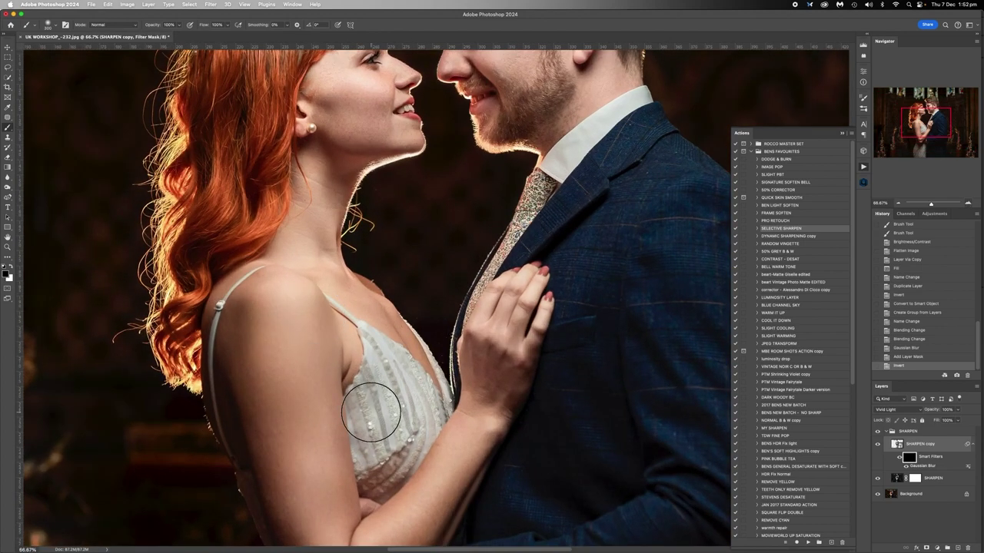
key(bracketleft)
key(bracketleft)
click(12, 267)
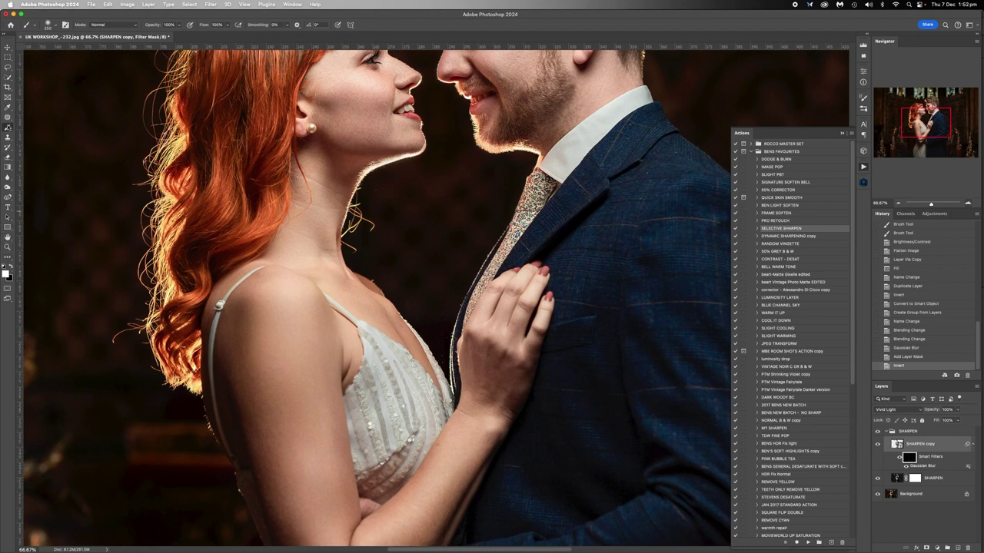
click(179, 24)
scroll(179, 242, up, 3)
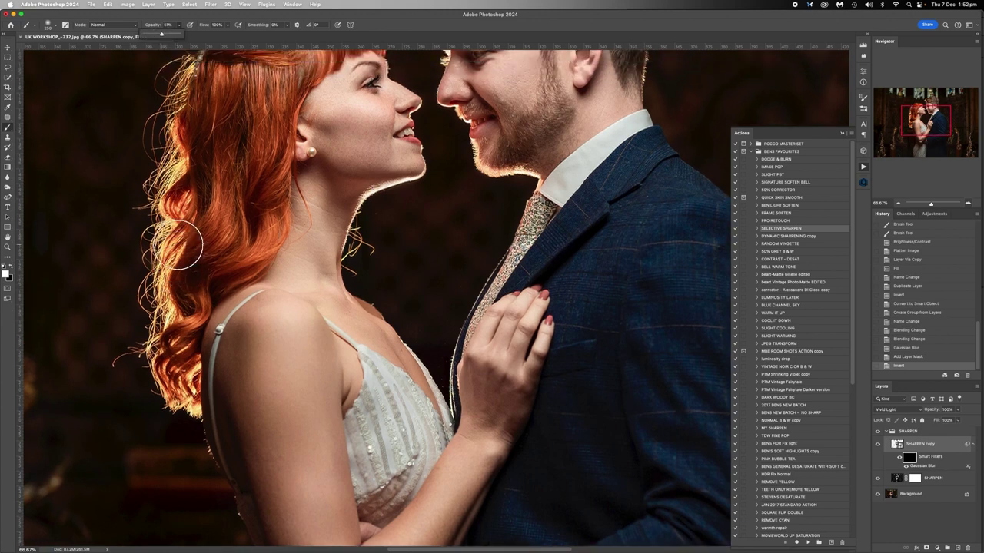
scroll(247, 233, up, 3)
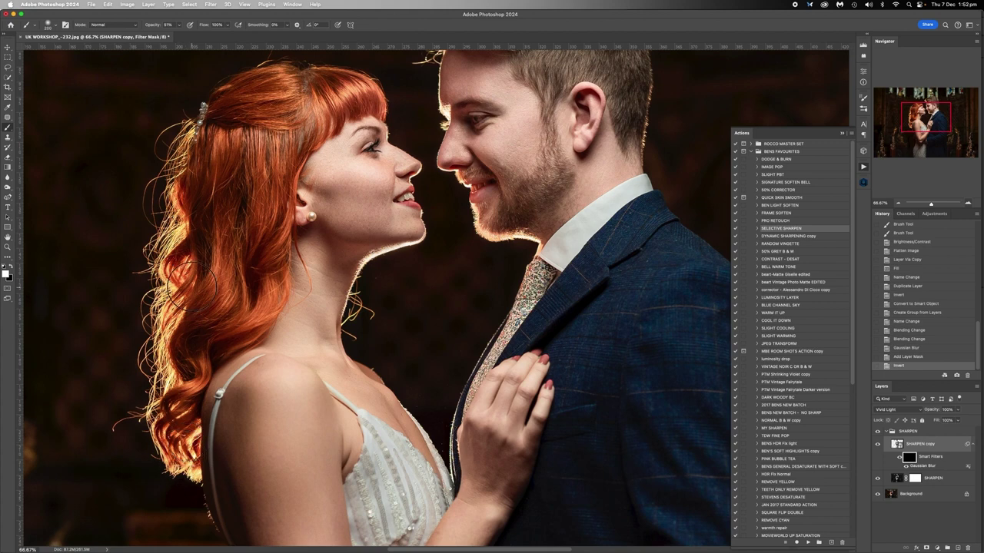
drag(229, 273, 241, 295)
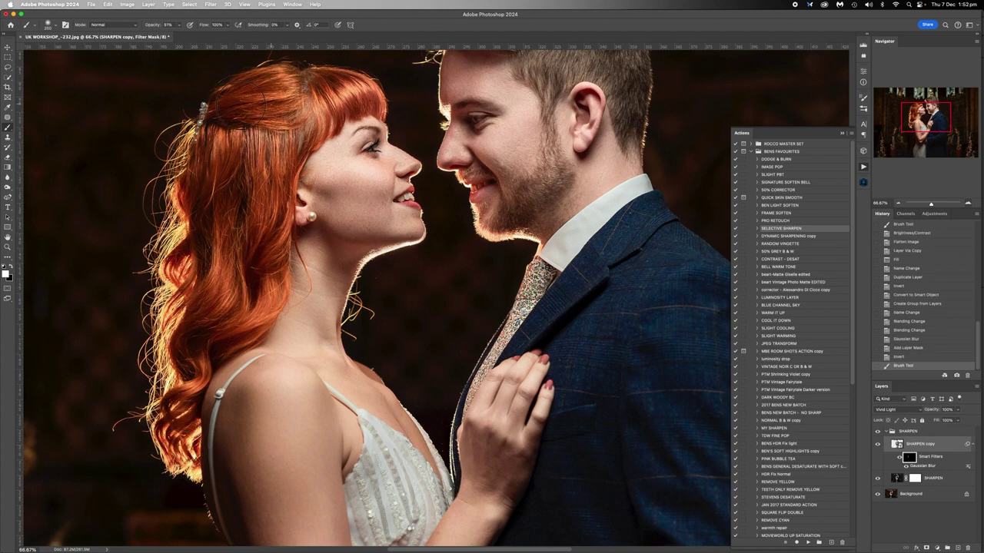
mouse_move(311, 88)
mouse_down()
mouse_move(366, 97)
mouse_move(339, 101)
mouse_up()
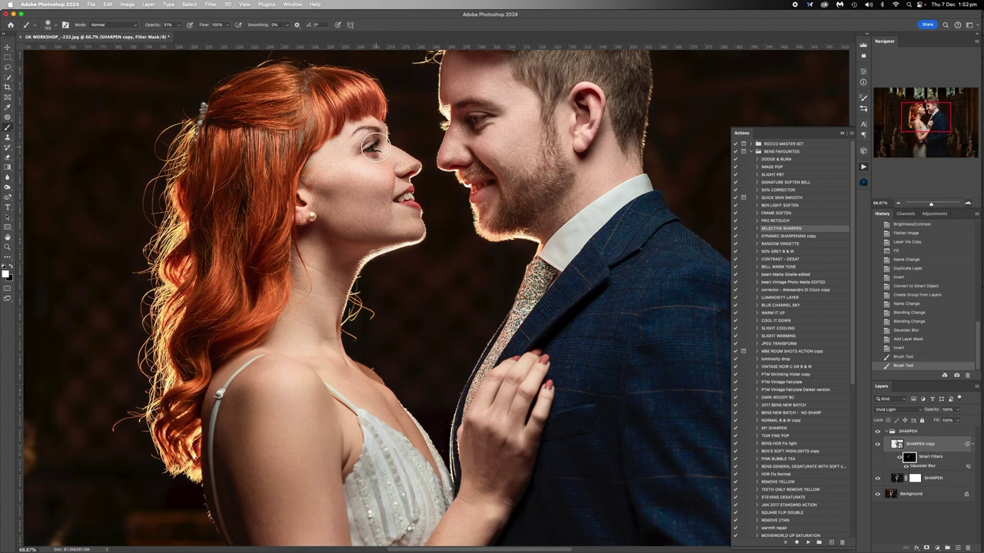
Step: Shrink the brush and paint the sharpening onto the woman's eye and eyebrow
drag(369, 148, 375, 141)
key(bracketleft)
key(bracketleft)
key(bracketleft)
key(bracketleft)
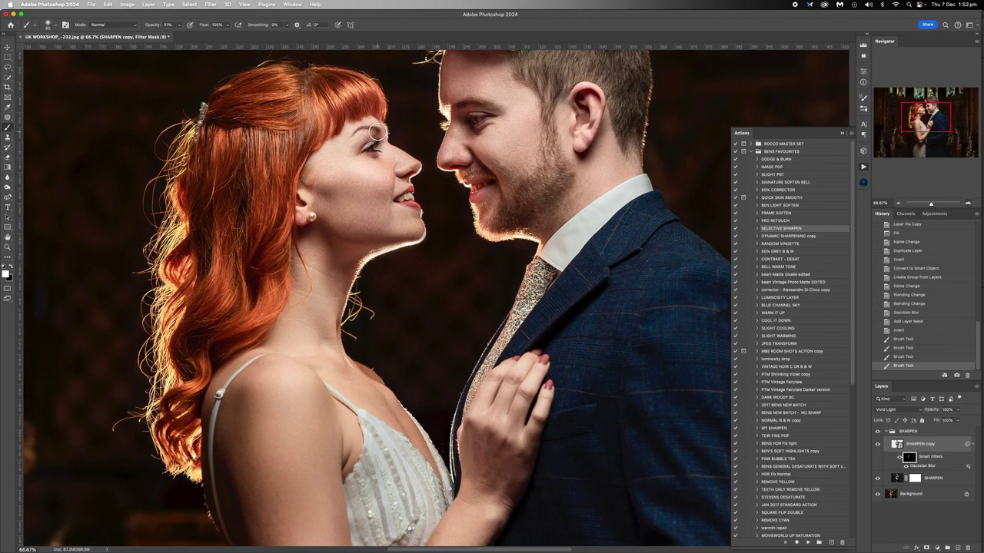
click(353, 133)
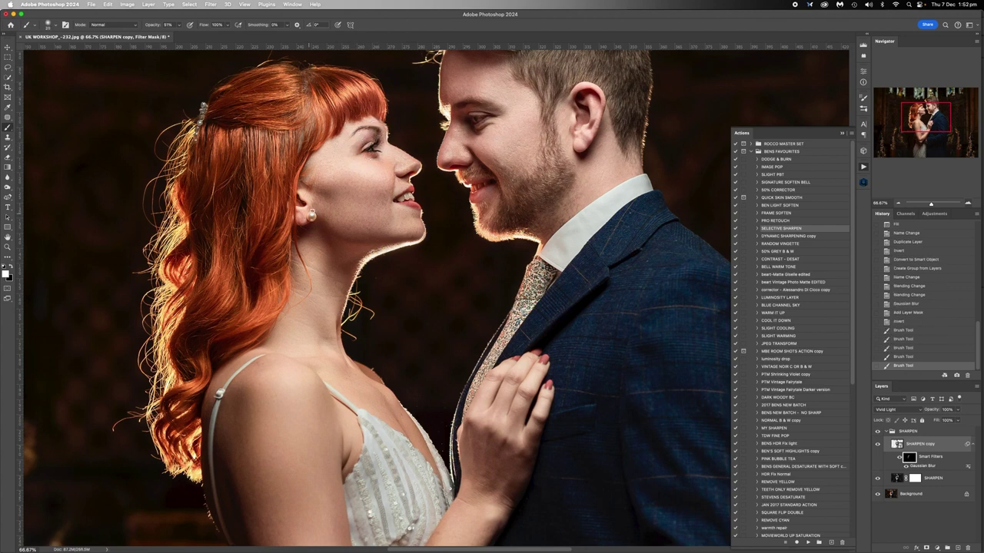
Step: Paint the sharpening onto the woman's pearl earring and around her mouth
click(312, 217)
click(311, 217)
key(bracketright)
mouse_move(388, 191)
mouse_down()
mouse_move(415, 190)
mouse_move(416, 209)
mouse_move(408, 189)
mouse_up()
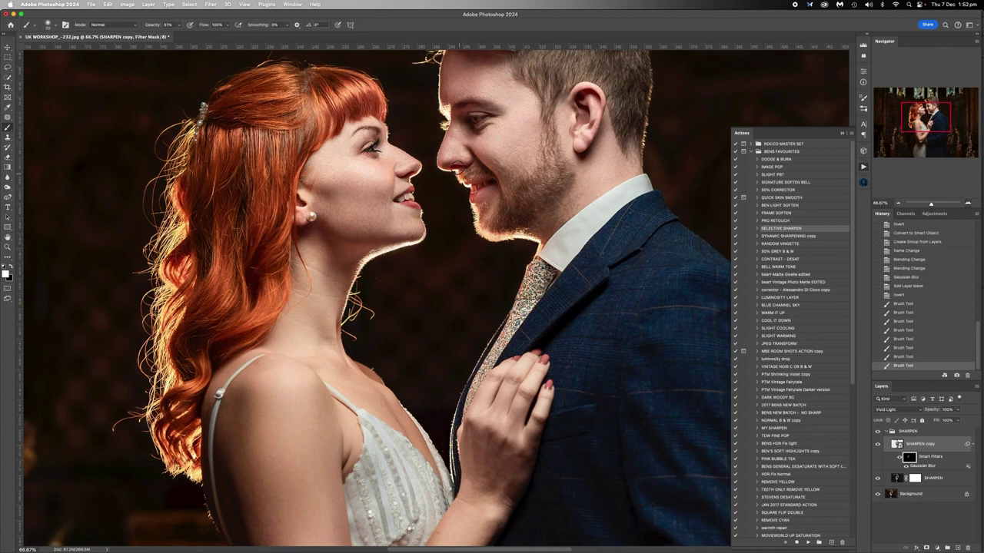
Step: Enlarge the brush and paint the sharpening onto the man's eye, mouth and beard
key(bracketright)
key(bracketright)
key(bracketright)
key(bracketright)
click(476, 117)
key(bracketright)
key(bracketright)
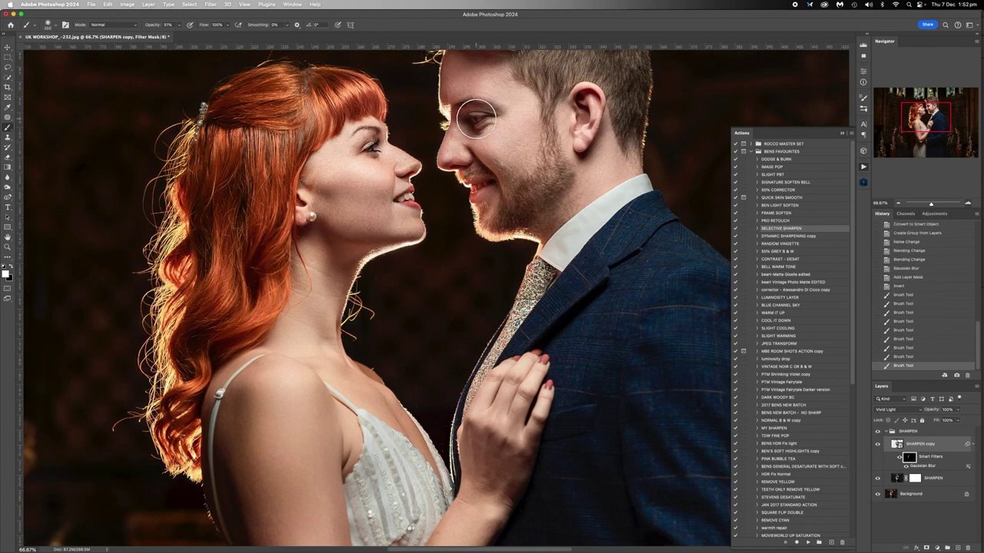
click(465, 112)
drag(481, 195, 473, 176)
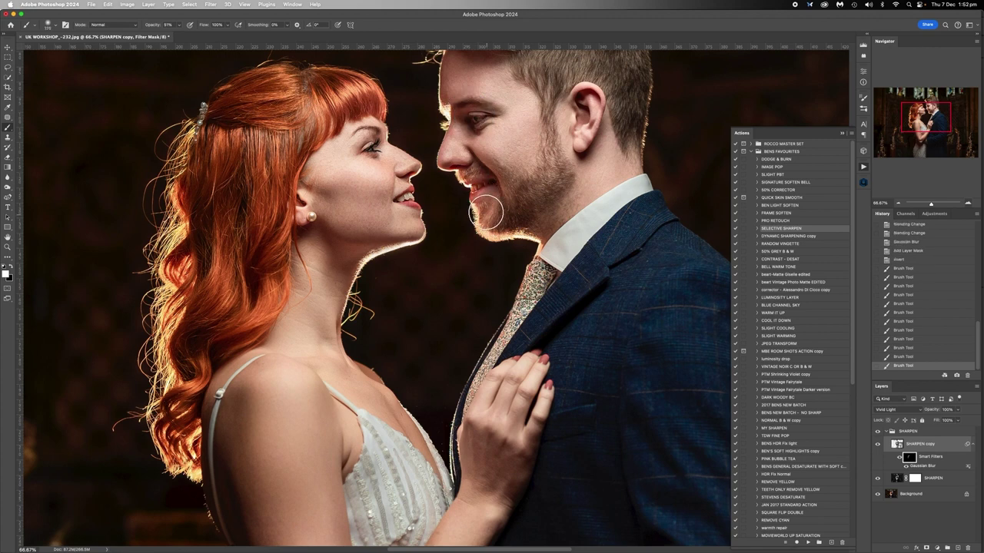
mouse_move(485, 214)
mouse_down()
mouse_move(525, 204)
mouse_move(554, 169)
mouse_move(553, 92)
mouse_up()
Step: Paint the sharpening over the man's hair, from the cropped side up to the swept top, with a larger brush
key(bracketleft)
key(bracketleft)
key(bracketleft)
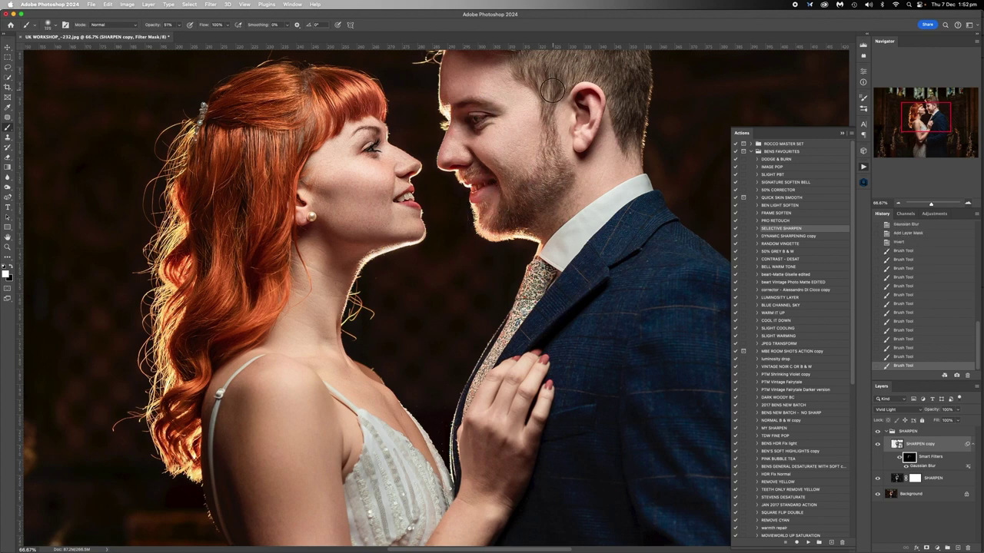
scroll(555, 89, up, 1)
scroll(555, 90, up, 5)
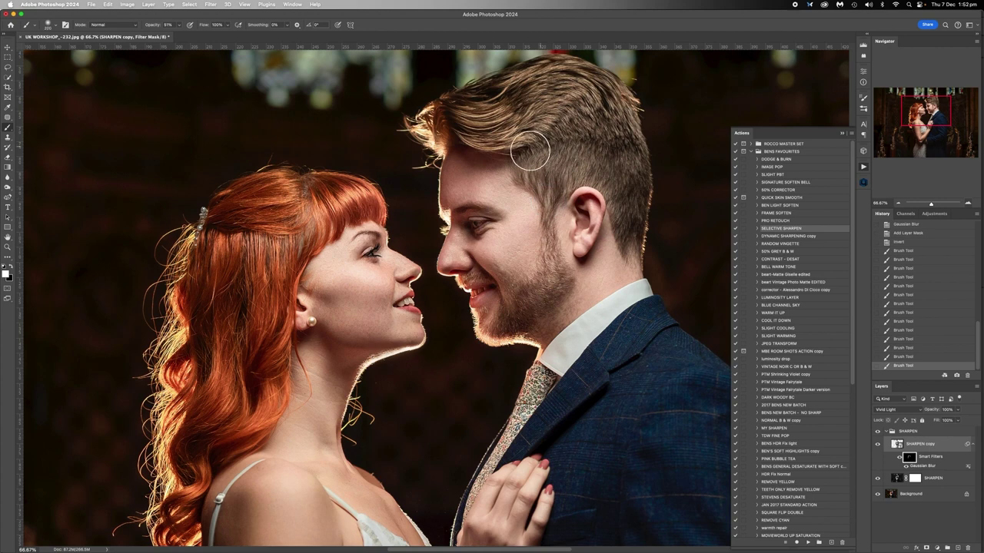
drag(621, 174, 611, 127)
key(bracketright)
key(bracketright)
key(bracketright)
mouse_move(581, 89)
mouse_down()
mouse_move(504, 115)
mouse_move(632, 167)
mouse_up()
Step: Paint the sharpening onto the man's blue jacket and the beaded details of the woman's dress
scroll(615, 338, down, 1)
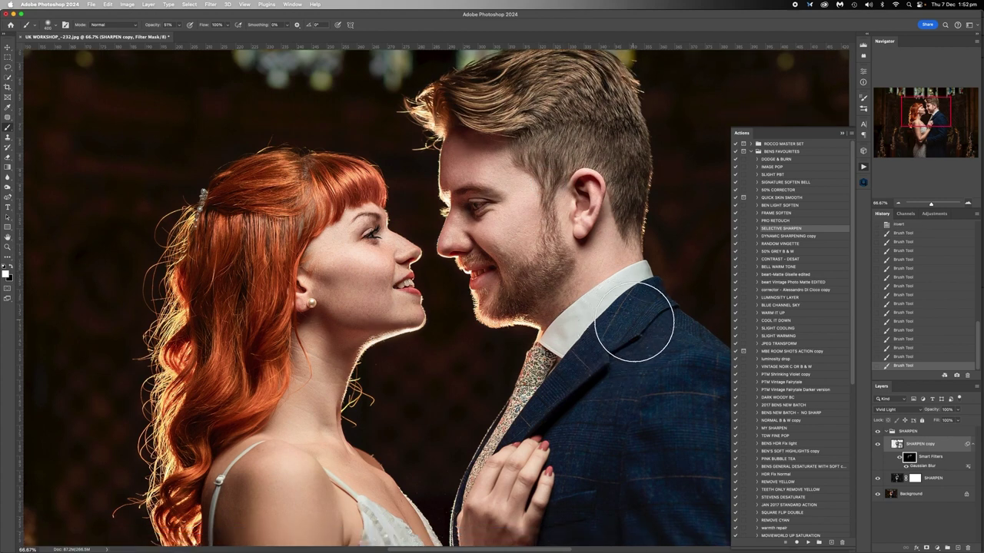
mouse_move(562, 410)
mouse_down()
mouse_move(568, 375)
mouse_move(519, 429)
mouse_move(569, 398)
mouse_up()
scroll(454, 412, left, 4)
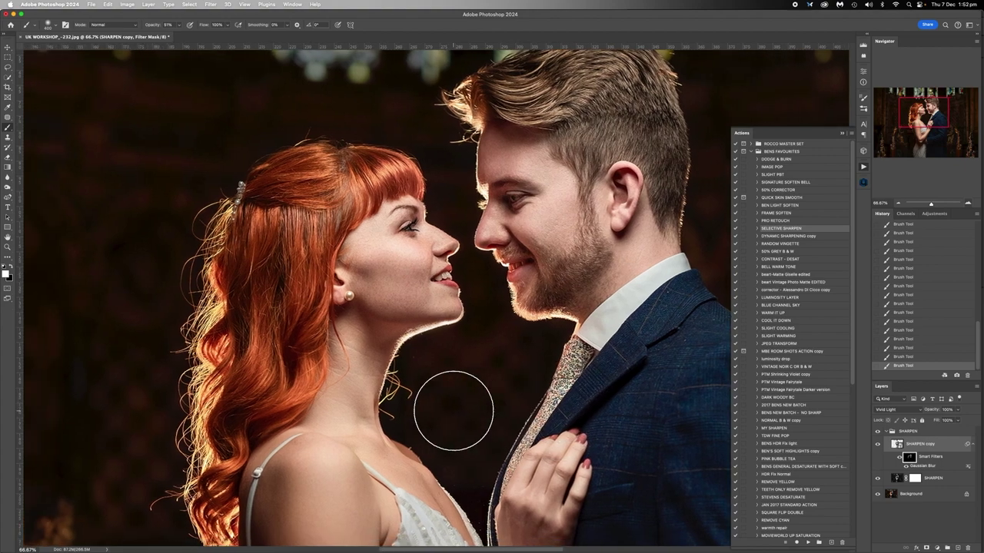
scroll(451, 411, down, 10)
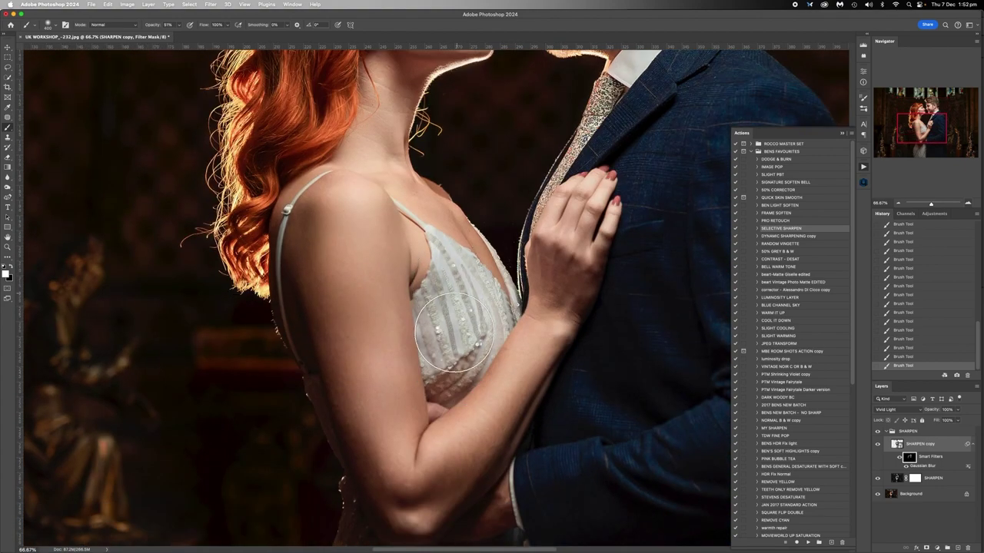
scroll(461, 340, down, 12)
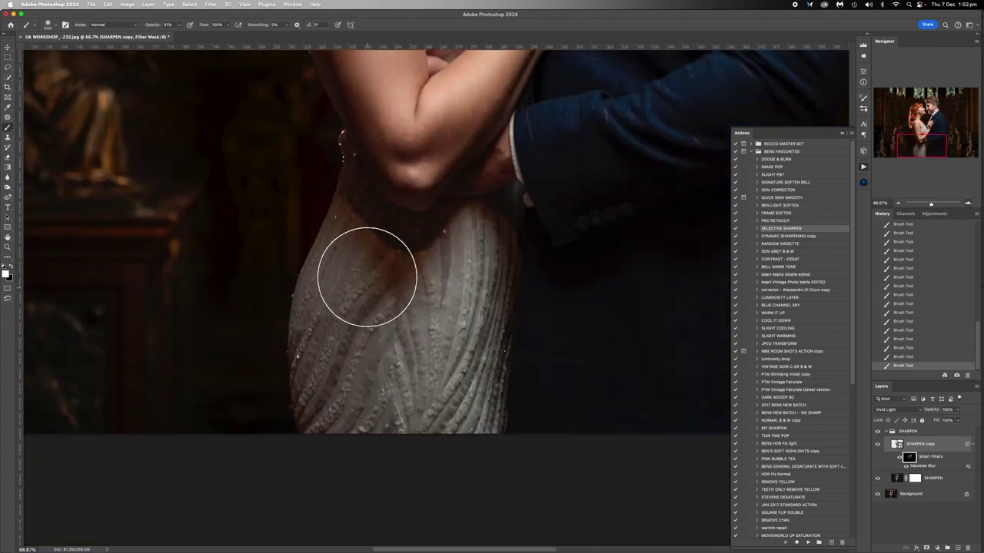
scroll(481, 388, up, 14)
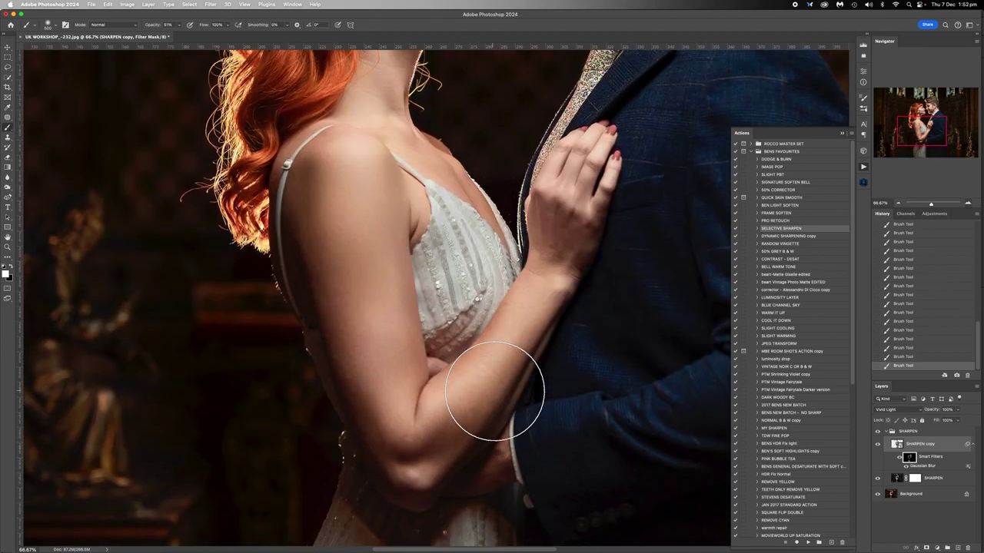
Step: Flatten the sharpening layers into the Background
scroll(496, 384, up, 3)
scroll(501, 351, up, 4)
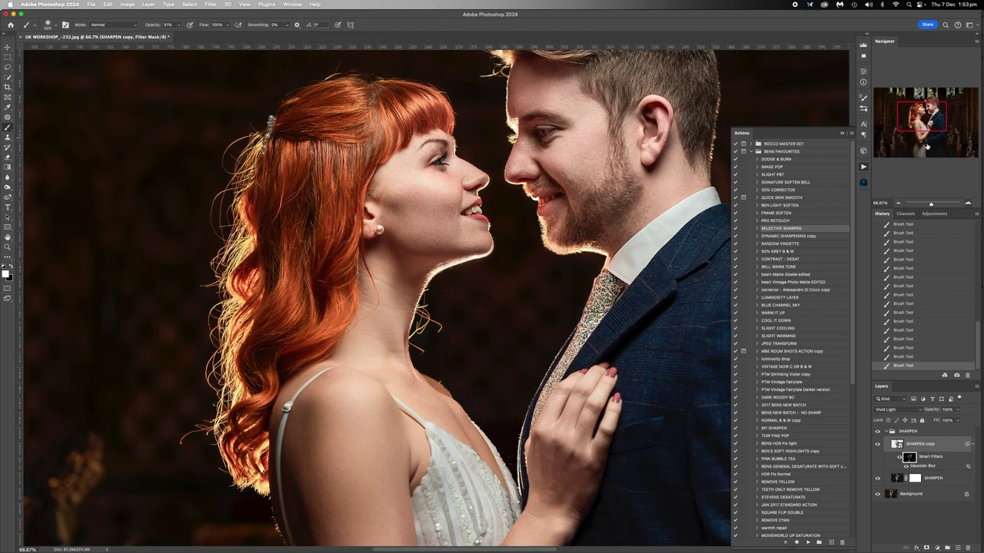
click(898, 204)
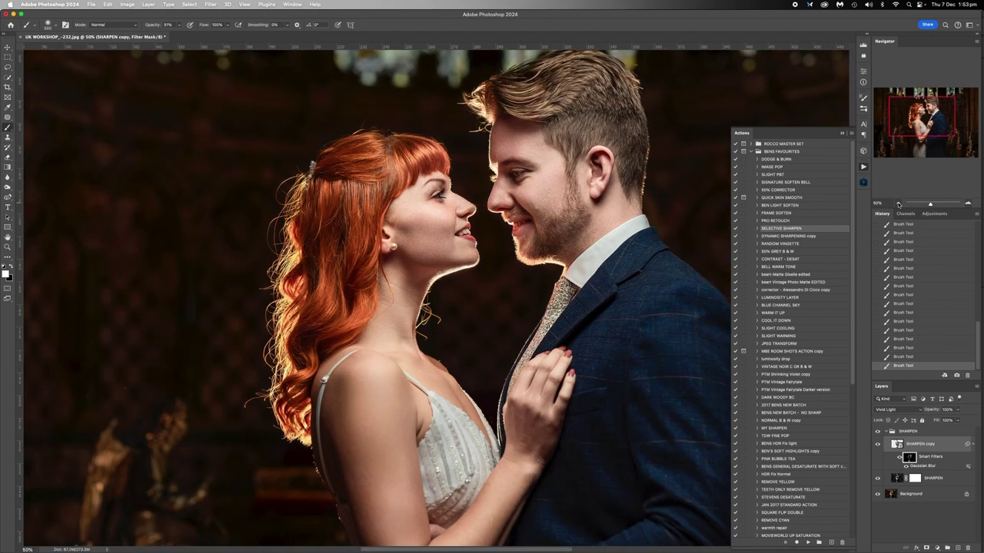
click(899, 204)
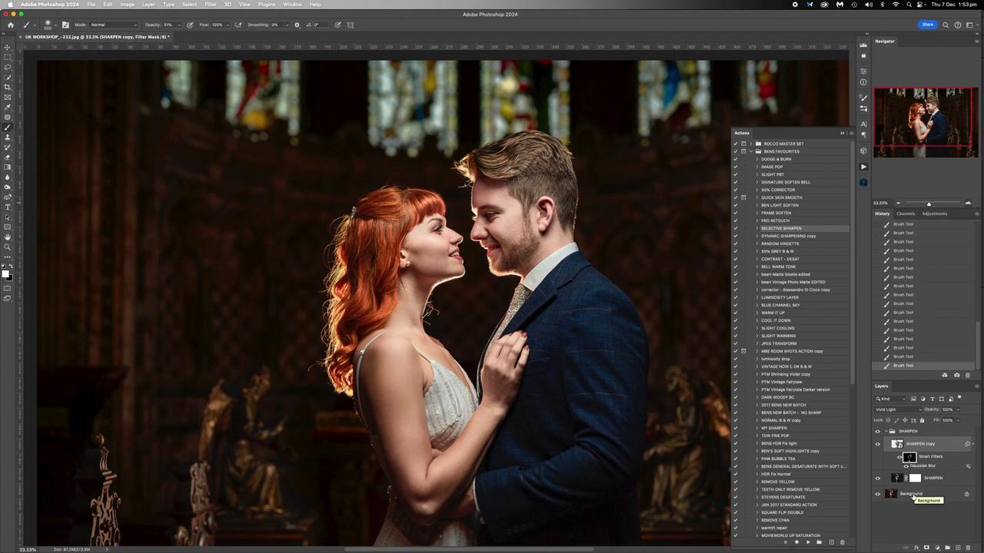
right_click(913, 498)
click(876, 527)
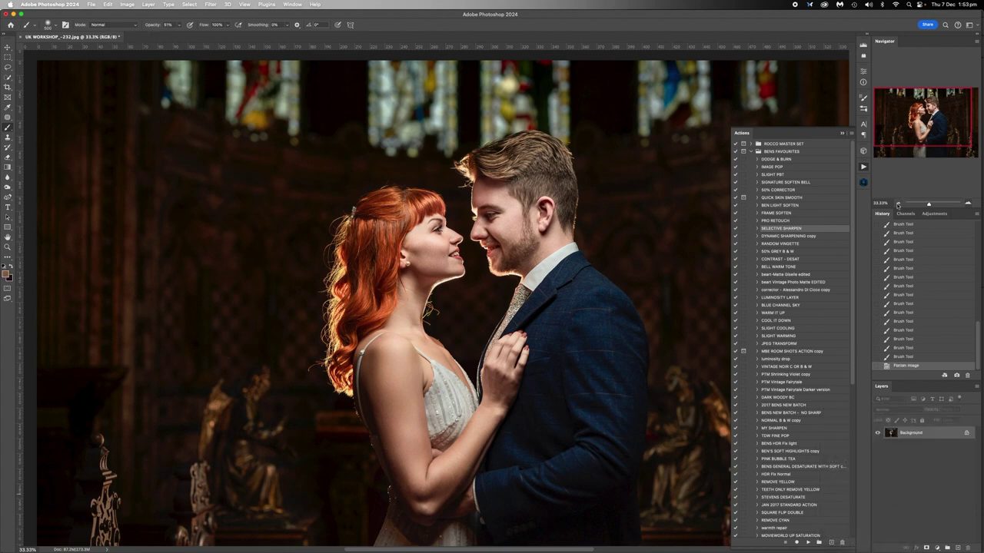
Step: Duplicate the Background layer and set the copy's blending mode to Saturation
click(898, 204)
click(899, 204)
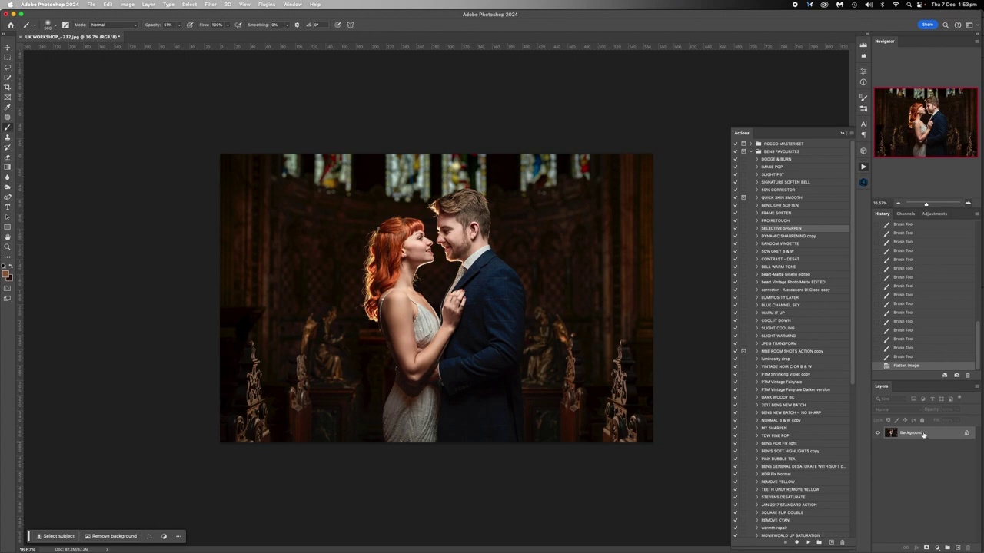
drag(925, 434, 957, 548)
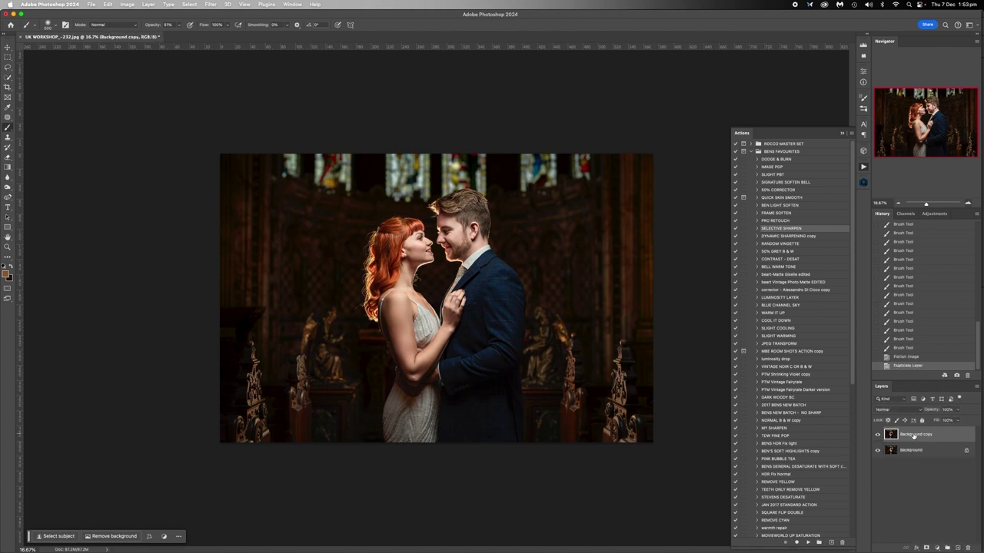
click(899, 412)
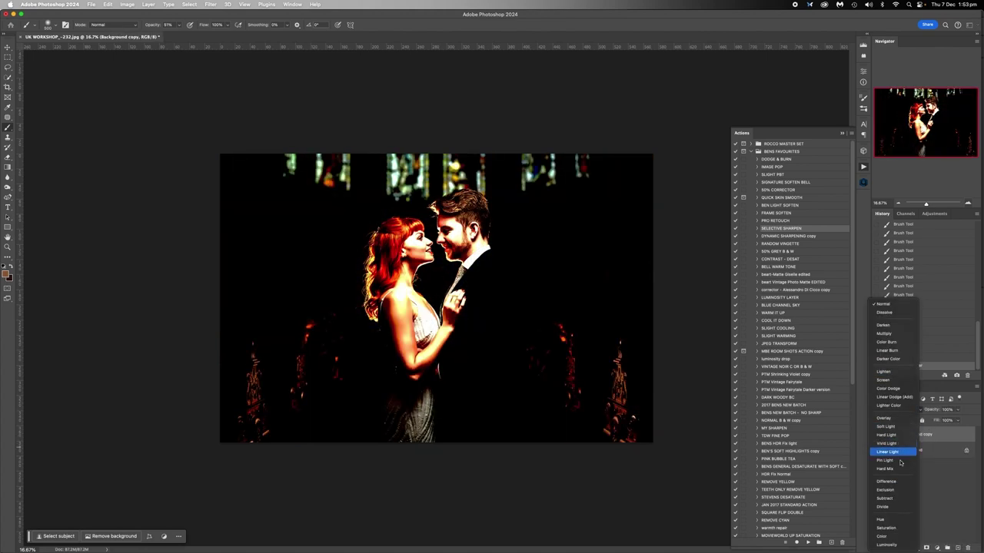
click(894, 530)
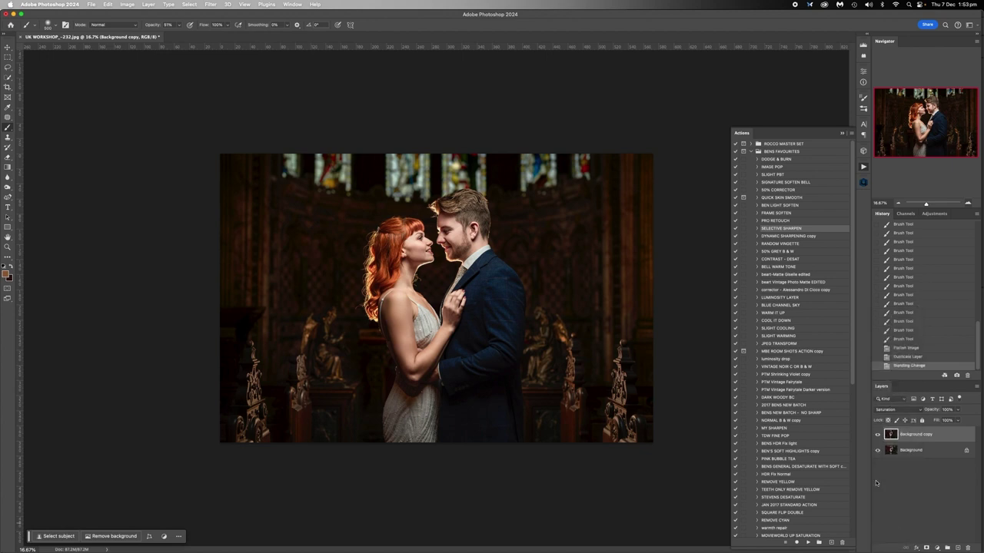
Step: Raise the Background copy's vibrance slightly with a Vibrance adjustment, and add a layer mask inverted to black
click(126, 5)
mouse_move(154, 28)
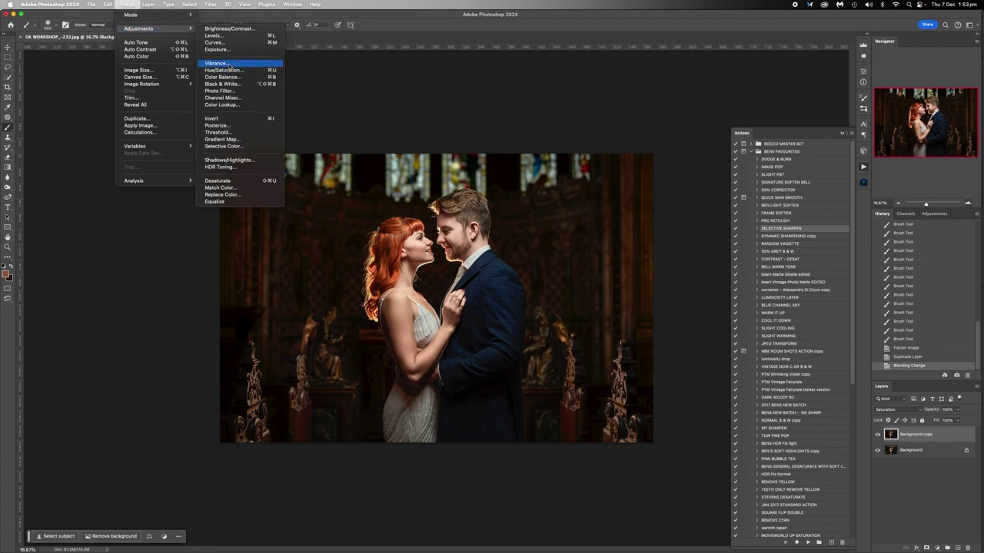
click(216, 63)
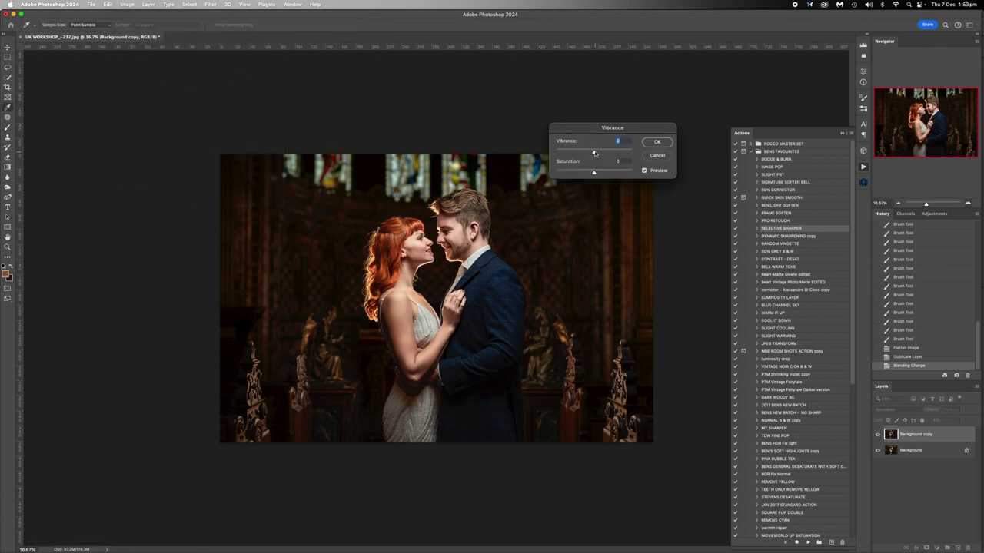
drag(594, 153, 595, 173)
click(593, 174)
mouse_move(596, 153)
mouse_down()
mouse_move(577, 154)
mouse_move(625, 156)
mouse_move(605, 154)
mouse_up()
click(654, 143)
click(926, 548)
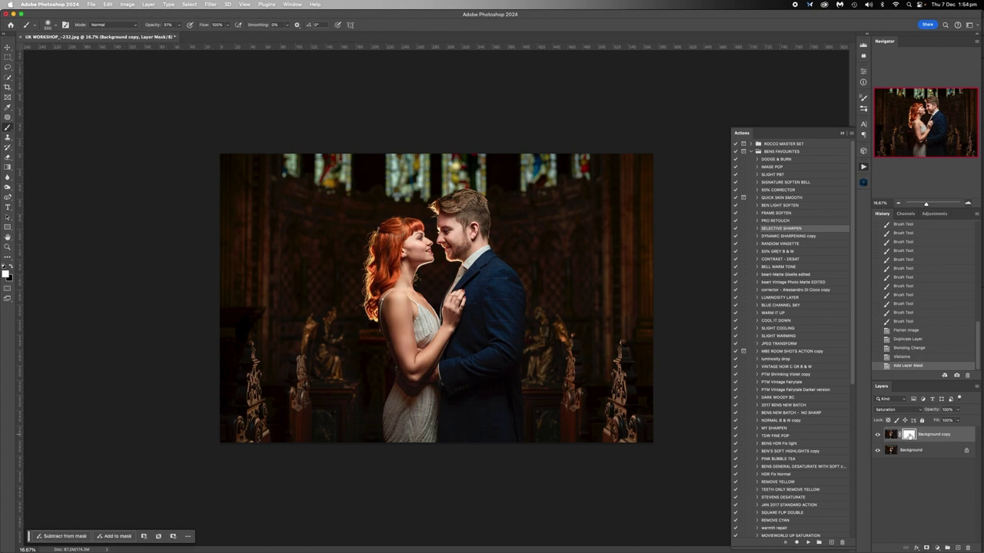
key(super+i)
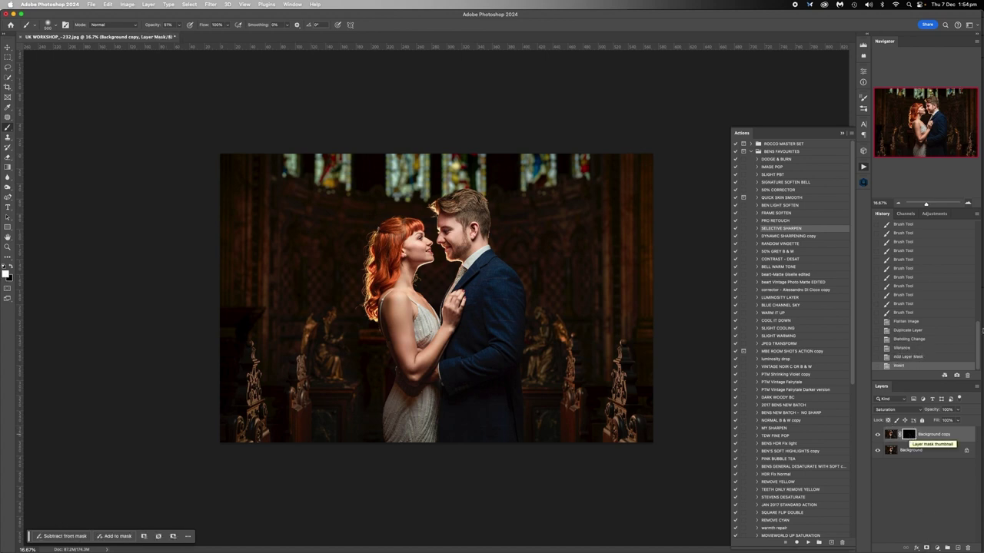
Step: Set the brush opacity to 100% and paint white on the mask over the woman's lower curls with a smaller brush
click(968, 205)
click(967, 204)
click(967, 204)
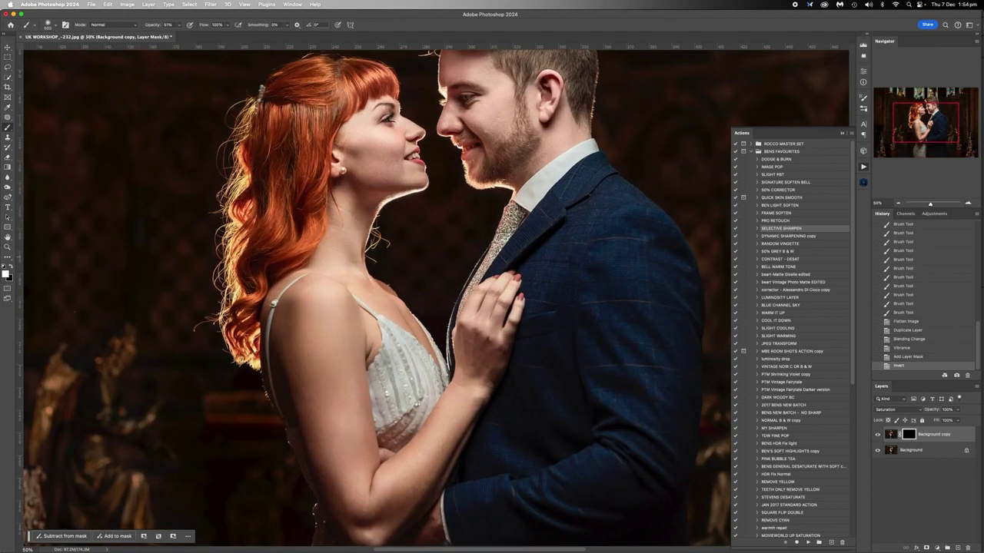
click(179, 26)
click(285, 198)
key(bracketleft)
key(bracketleft)
key(bracketleft)
key(bracketleft)
key(bracketleft)
key(bracketleft)
key(bracketleft)
key(bracketleft)
key(bracketleft)
key(bracketleft)
key(bracketleft)
mouse_move(246, 312)
mouse_down()
mouse_move(245, 353)
mouse_move(240, 297)
mouse_move(243, 306)
mouse_up()
Step: Paint the colour boost over the rest of the woman's red hair, from the crown down its length, adjusting the brush size
key(bracketright)
key(bracketright)
key(bracketright)
key(bracketright)
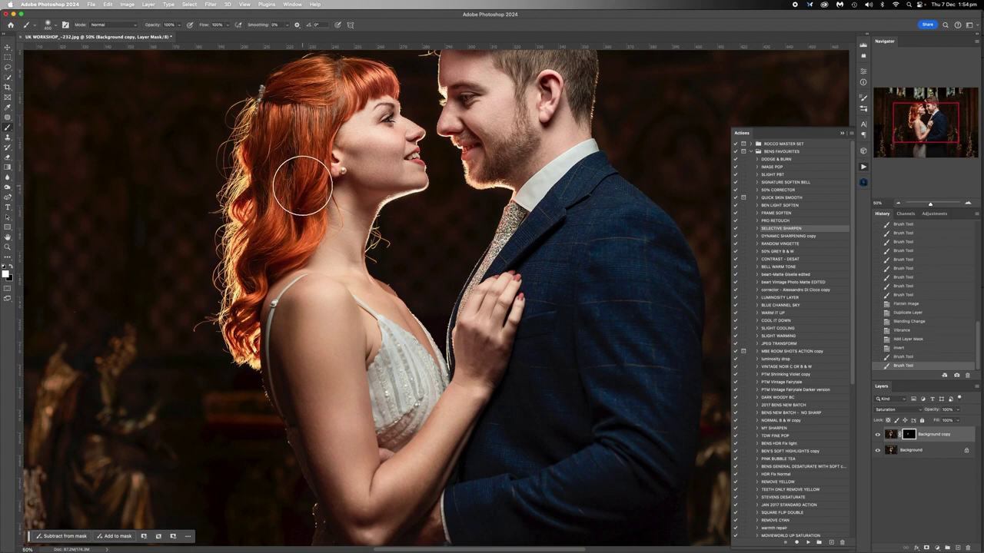
mouse_move(303, 186)
mouse_down()
mouse_move(269, 114)
mouse_move(276, 98)
mouse_move(275, 151)
mouse_move(306, 115)
mouse_move(283, 134)
mouse_move(308, 77)
mouse_move(326, 67)
mouse_move(384, 73)
mouse_move(345, 91)
mouse_move(311, 113)
mouse_up()
key(bracketleft)
key(bracketleft)
key(bracketleft)
key(bracketleft)
key(bracketright)
key(bracketright)
key(bracketright)
key(bracketright)
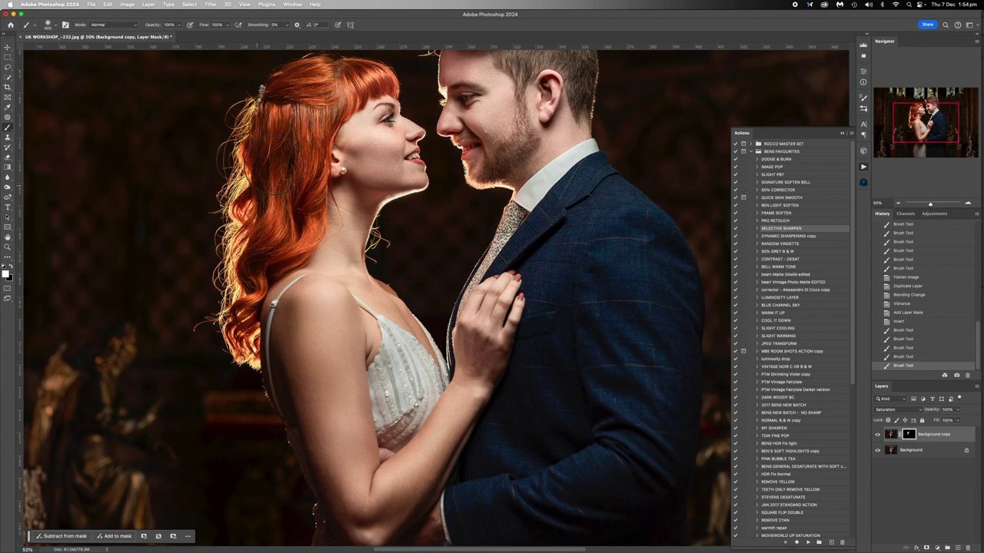
mouse_move(323, 96)
mouse_down()
mouse_move(362, 78)
mouse_move(251, 230)
mouse_up()
Step: Shrink the brush and paint the colour boost onto the couple's lips
key(bracketleft)
key(bracketleft)
key(bracketleft)
key(bracketleft)
mouse_move(428, 160)
mouse_down()
mouse_move(418, 161)
mouse_move(466, 144)
mouse_move(463, 159)
mouse_up()
Step: Enlarge the brush and paint the colour boost onto the man's ear
key(bracketright)
key(bracketright)
key(bracketright)
key(bracketright)
key(bracketright)
key(bracketright)
key(bracketright)
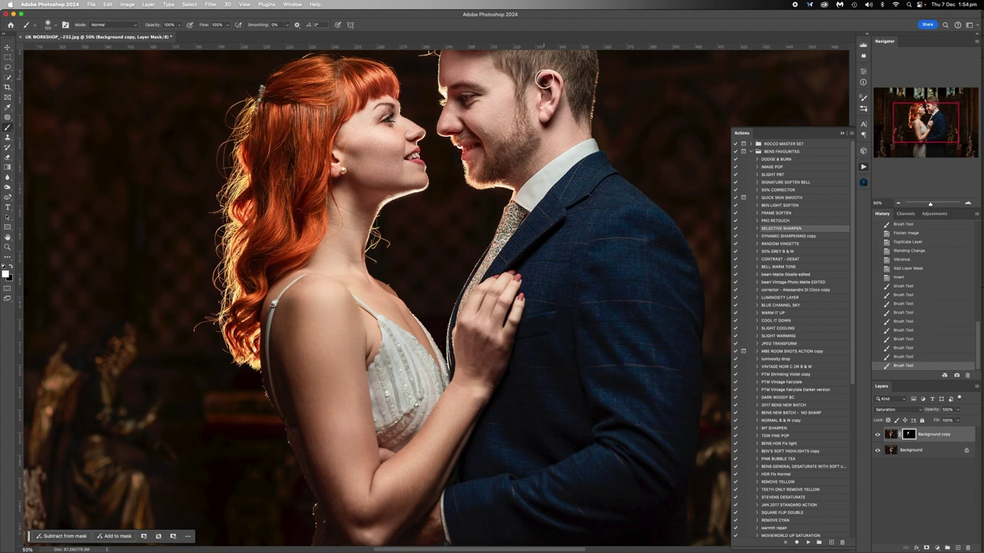
mouse_move(545, 79)
mouse_down()
mouse_move(548, 134)
mouse_move(546, 77)
mouse_move(547, 110)
mouse_up()
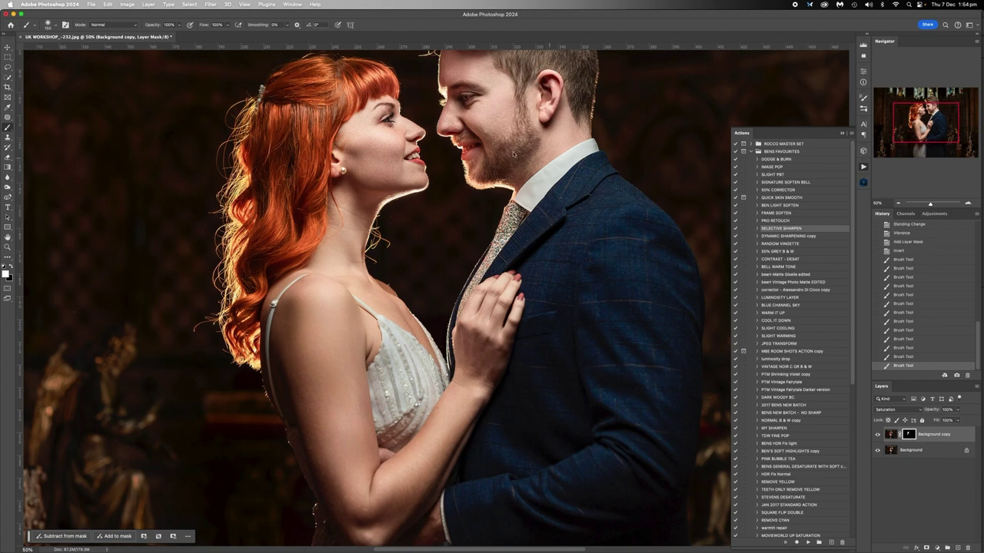
Step: Paint the colour boost over the man's eye and the woman's fringe with a larger brush
key(bracketright)
key(bracketright)
key(bracketright)
drag(466, 99, 463, 98)
drag(381, 84, 377, 78)
Step: Toggle the Background copy layer's visibility to compare the image with and without the colour boost
click(878, 435)
click(878, 435)
click(878, 434)
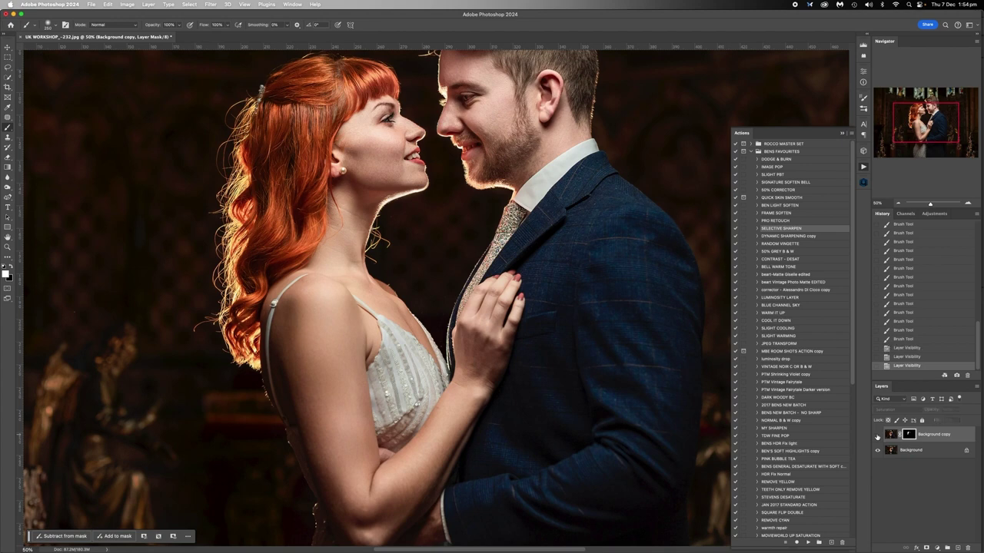
click(878, 434)
click(878, 435)
click(878, 435)
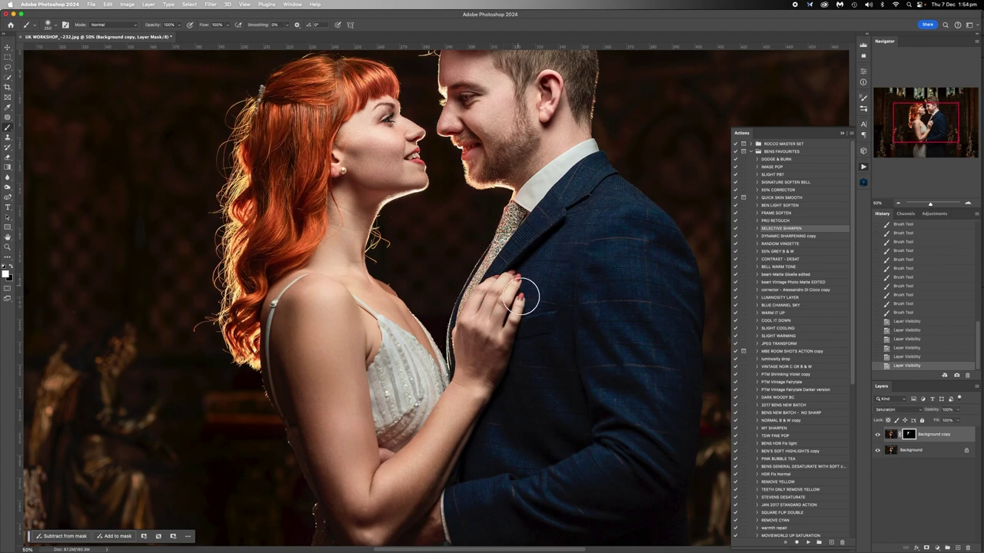
Step: Shrink the brush and paint the colour boost onto the woman's red fingernails
key([)
key([)
key([)
key([)
key([)
key([)
key([)
key([)
mouse_move(520, 298)
mouse_down()
mouse_move(501, 274)
mouse_move(508, 279)
mouse_up()
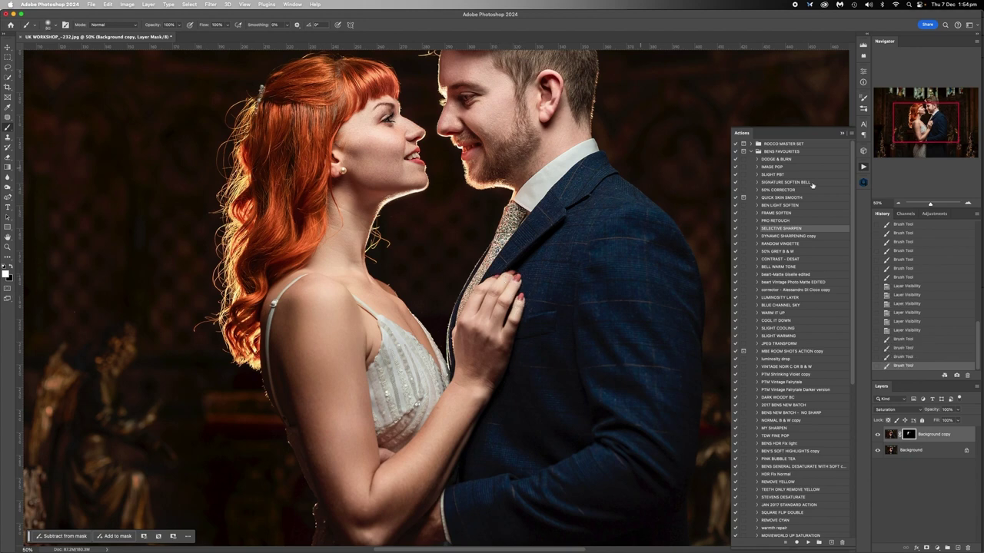
Step: Flatten the image and save the finished portrait file
click(898, 205)
click(899, 204)
click(898, 204)
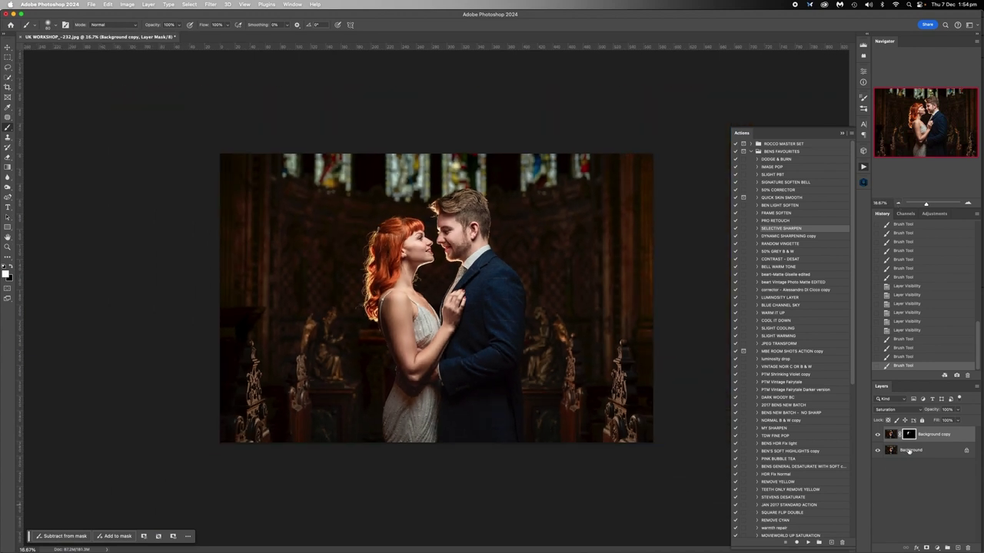
click(909, 451)
right_click(910, 452)
click(853, 525)
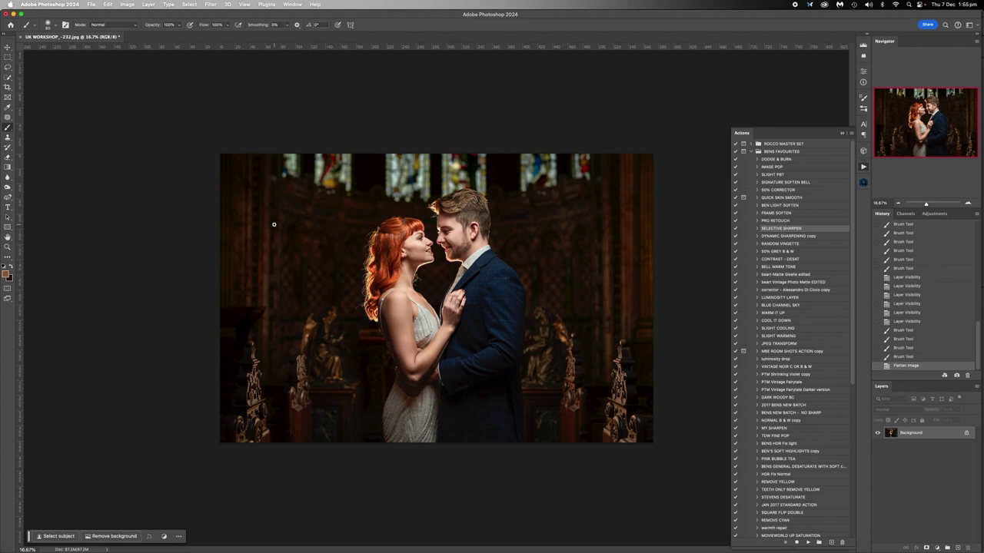
click(91, 5)
click(98, 83)
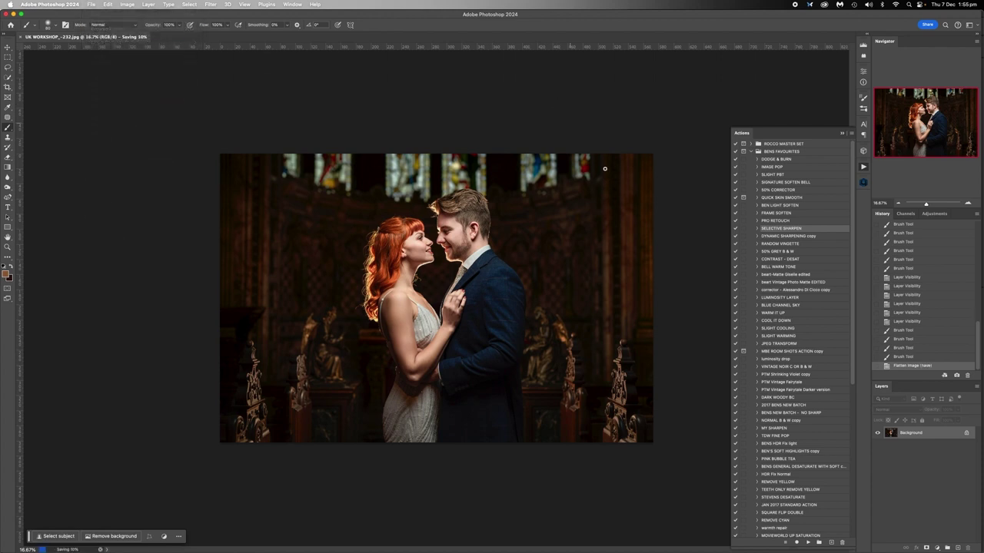